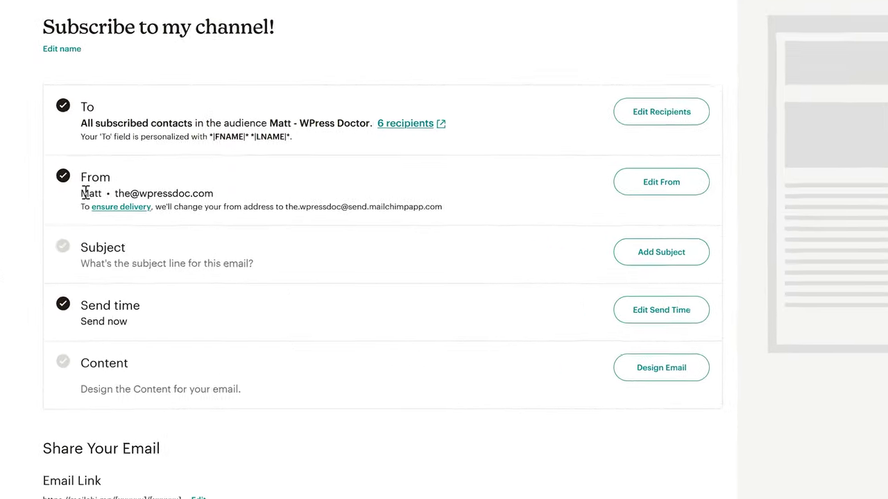
- Preview the campaign editor: sender address, recipients, and a button block with its link
{"action": "left_click_drag", "start_coordinate": [108, 201], "coordinate": [196, 201]}
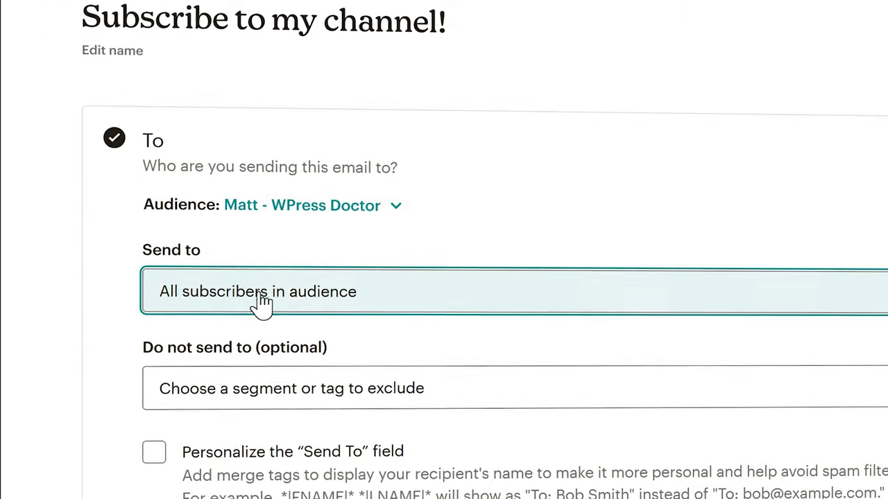
{"action": "left_click", "coordinate": [303, 299]}
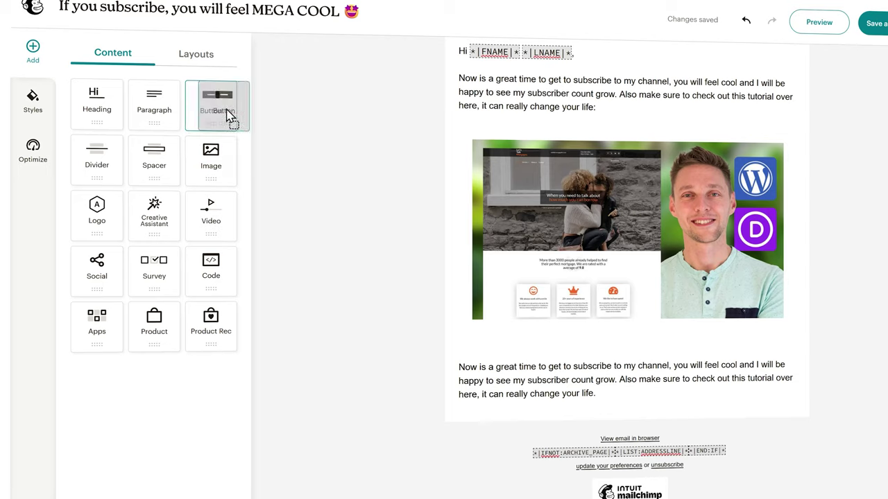
{"action": "left_click_drag", "start_coordinate": [232, 118], "coordinate": [519, 401]}
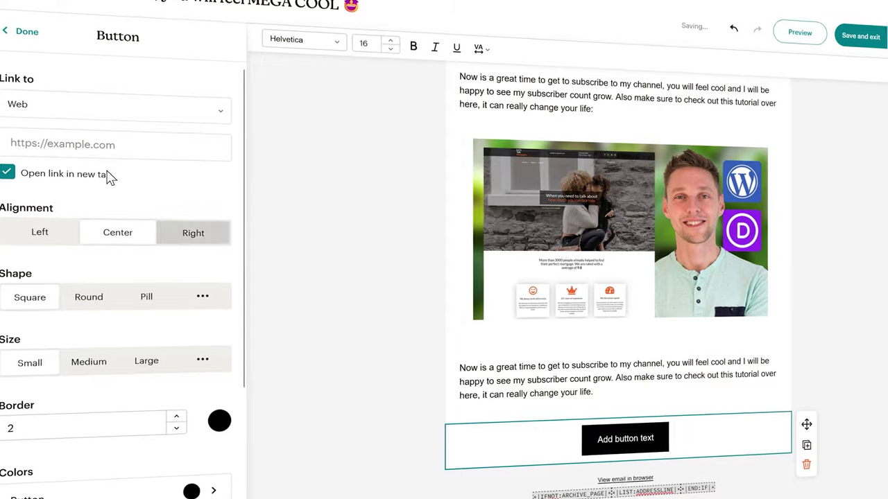
{"action": "left_click", "coordinate": [104, 146]}
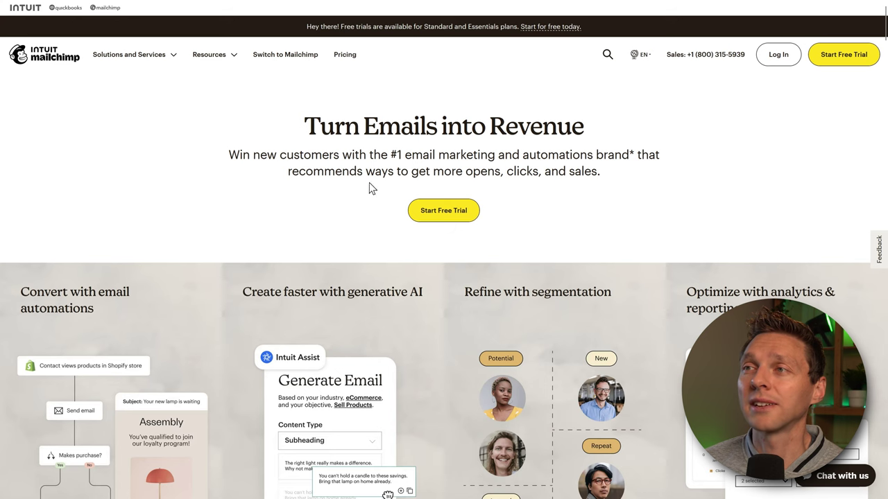
- Start a free trial and pick Sign Up Free on the Free plan card
{"action": "left_click", "coordinate": [456, 216]}
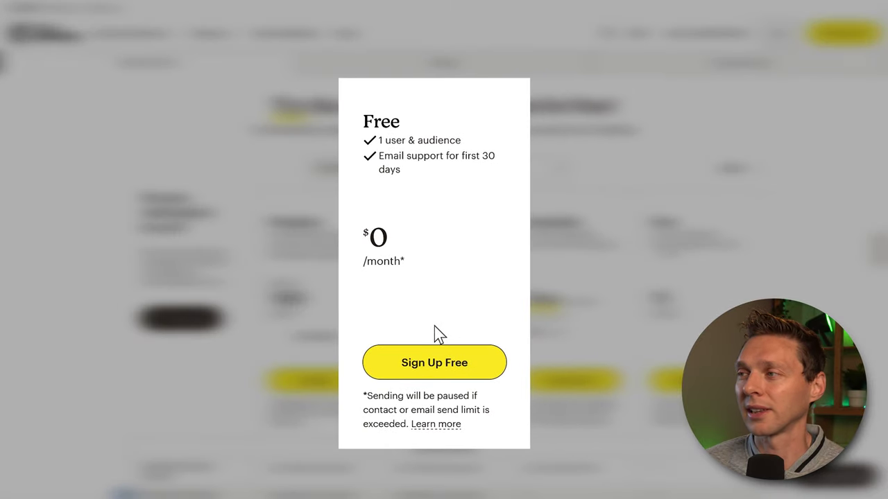
{"action": "left_click", "coordinate": [456, 374]}
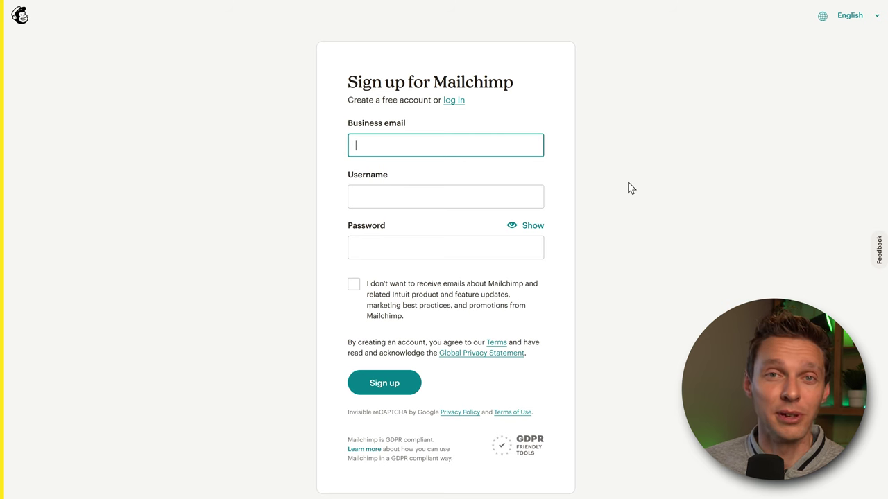
- Enter the business email, decline promotional emails, and submit the sign-up form
{"action": "key", "text": "Tab"}
{"action": "key", "text": "Tab"}
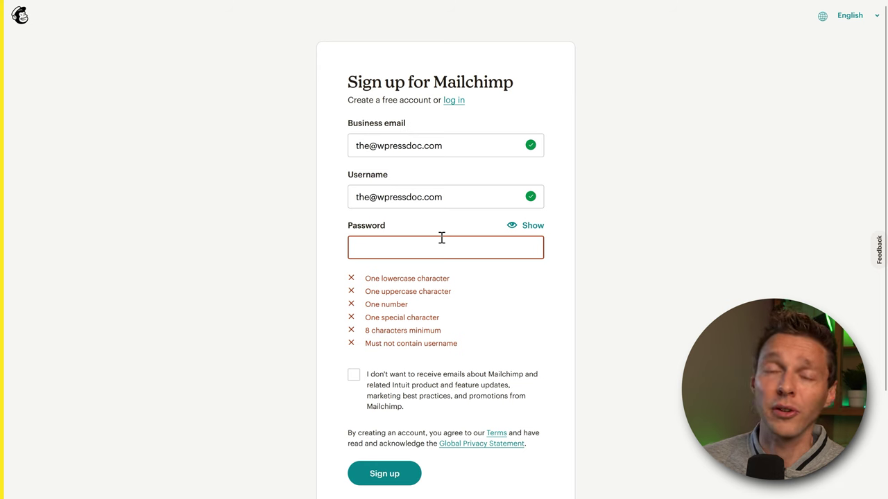
{"action": "left_click", "coordinate": [353, 284]}
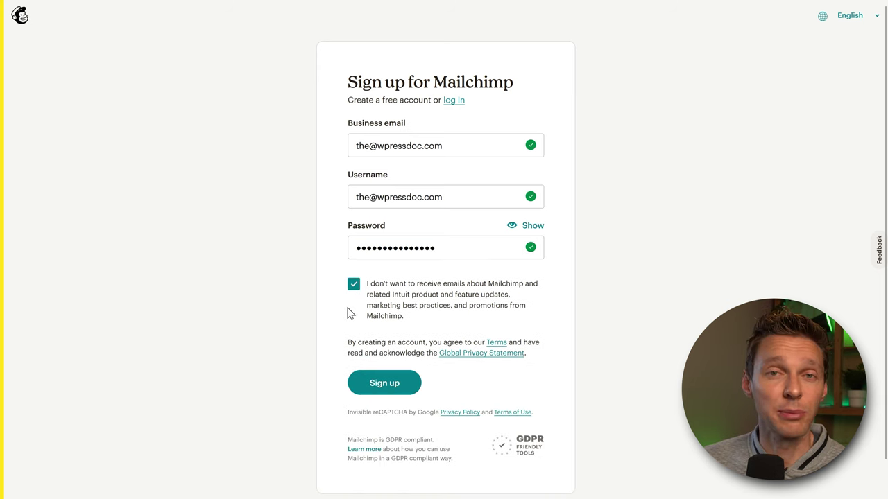
{"action": "left_click", "coordinate": [395, 385]}
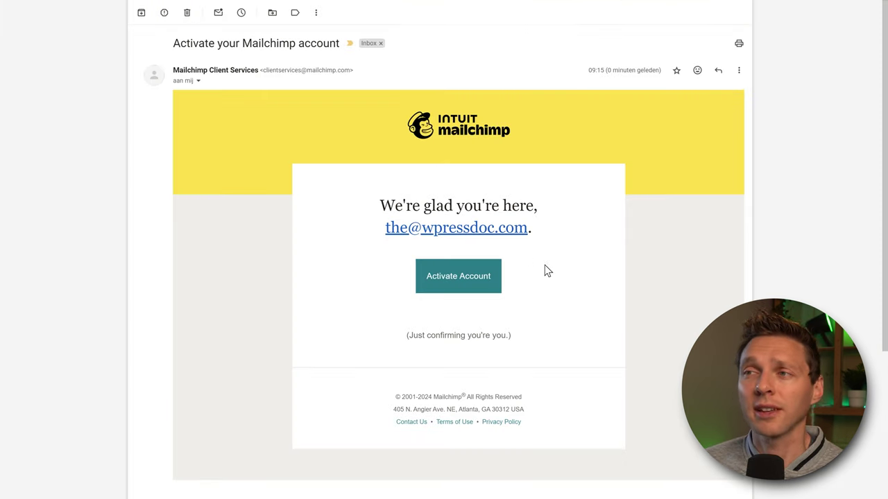
- Activate the account via the Activate Account link in the Gmail confirmation email
{"action": "left_click", "coordinate": [458, 277]}
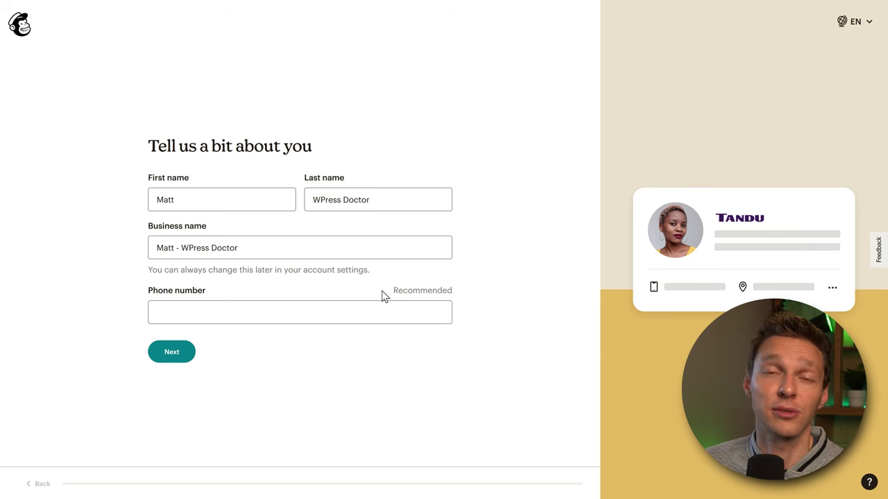
- Pass the personal details and address steps, choosing Drive sales and Advanced reporting
{"action": "left_click", "coordinate": [180, 355]}
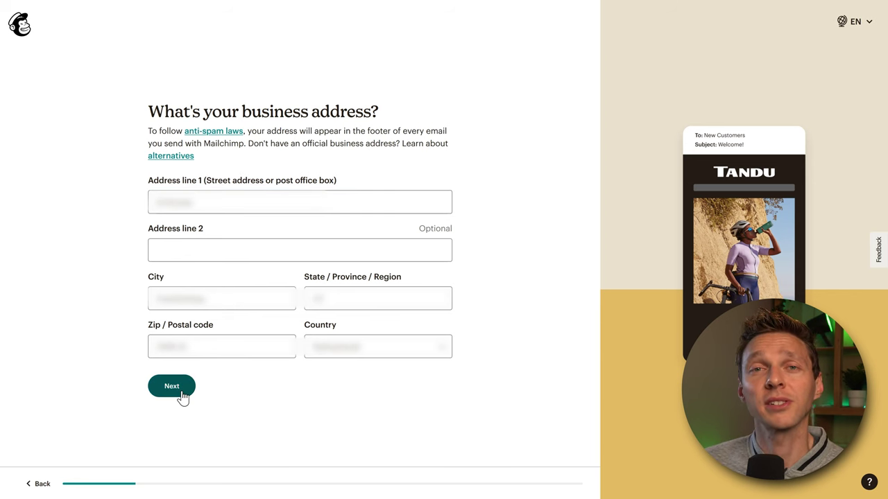
{"action": "left_click", "coordinate": [181, 393]}
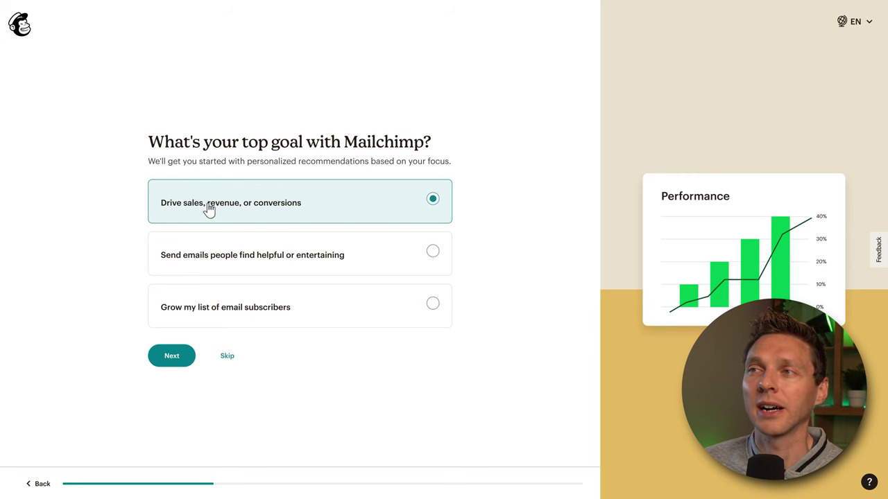
{"action": "left_click", "coordinate": [174, 362]}
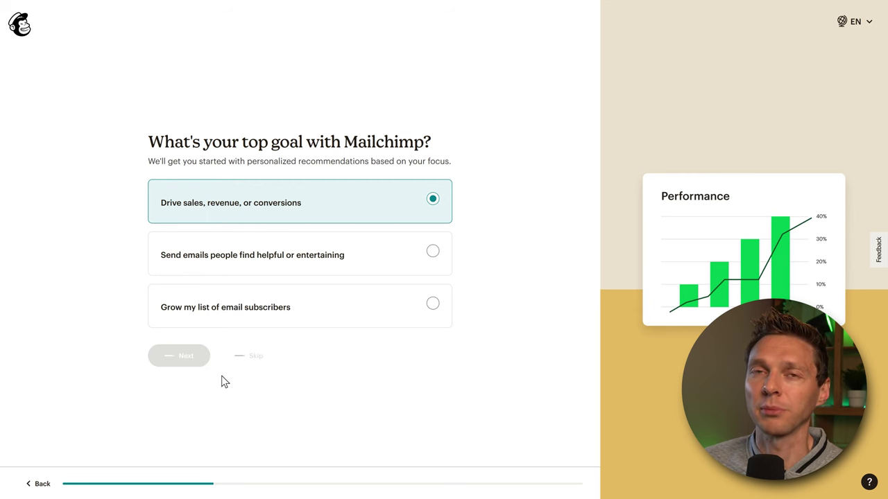
{"action": "left_click", "coordinate": [339, 233]}
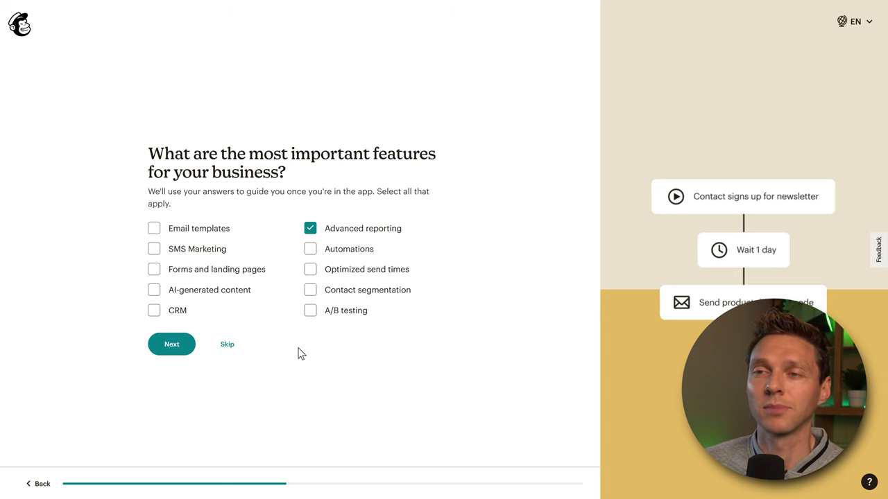
{"action": "left_click", "coordinate": [174, 349]}
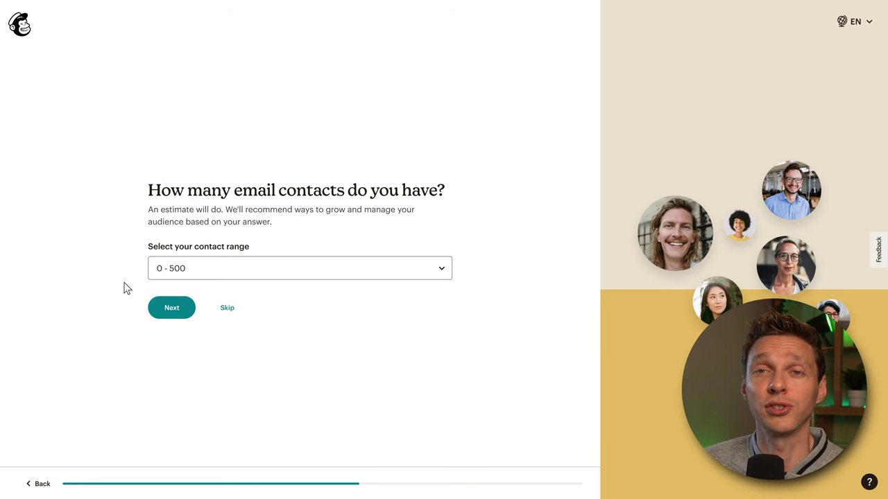
{"action": "left_click", "coordinate": [174, 311]}
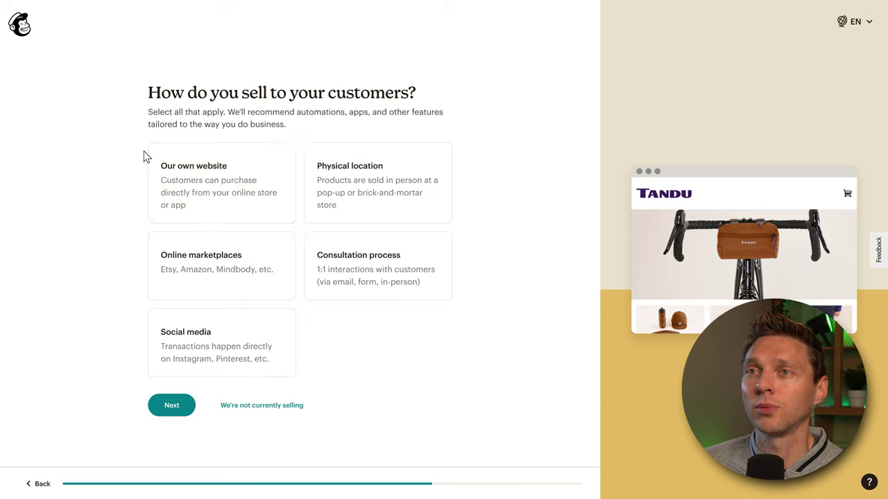
{"action": "left_click", "coordinate": [219, 191]}
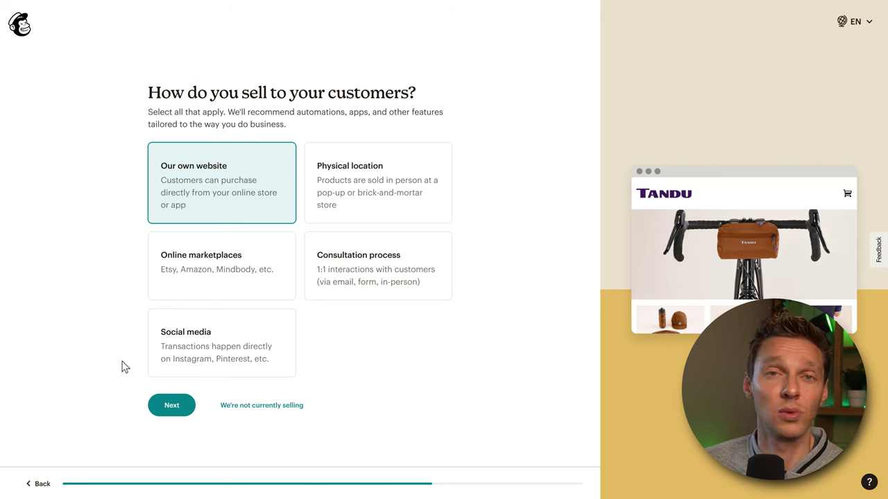
{"action": "left_click", "coordinate": [179, 410]}
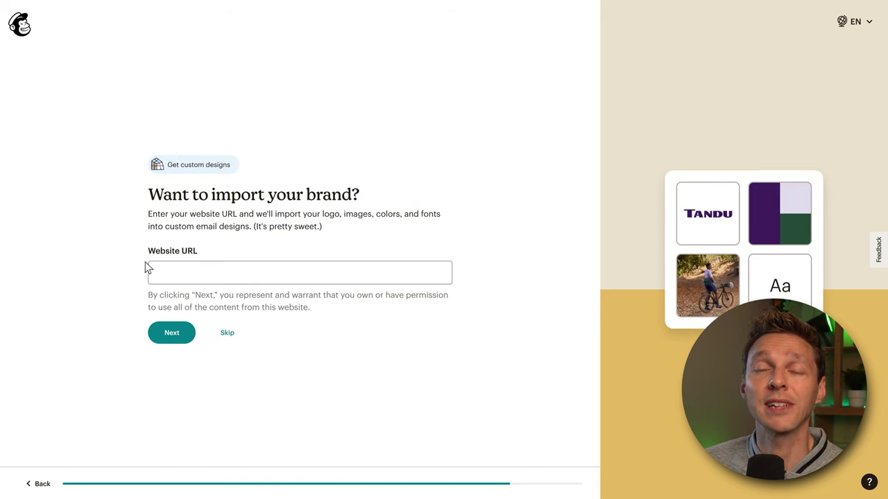
{"action": "left_click", "coordinate": [171, 279]}
{"action": "type", "text": "https://wpressdoctor.com"}
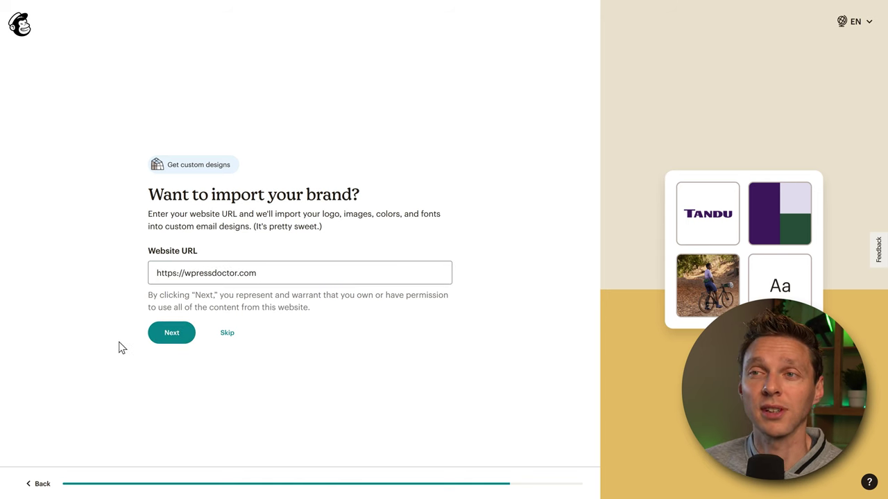
{"action": "left_click", "coordinate": [172, 337]}
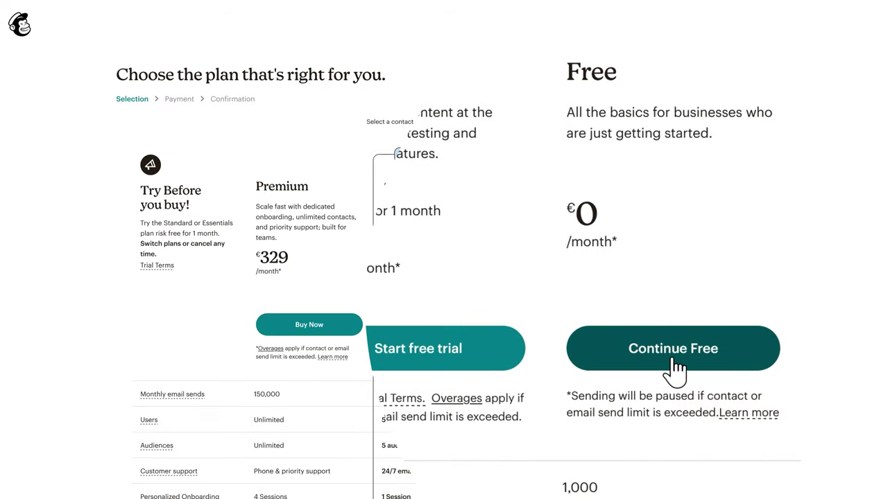
- Continue on the Free plan and wait for the account Home page
{"action": "left_click", "coordinate": [676, 360]}
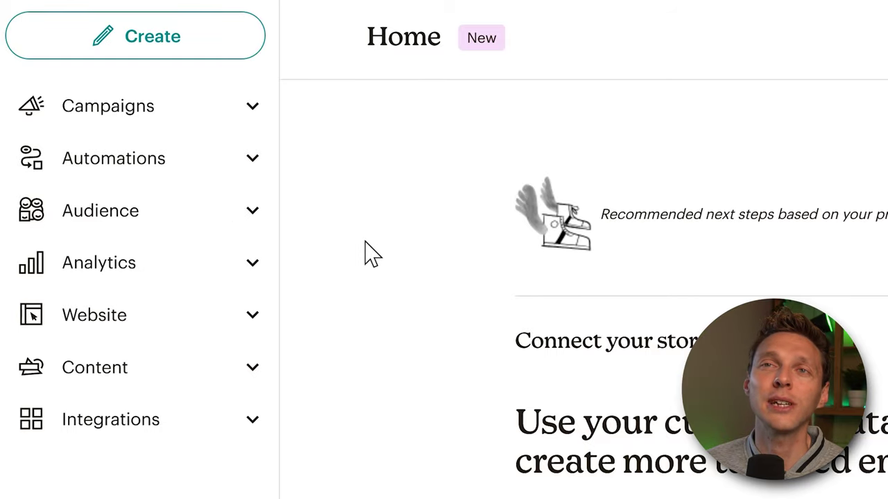
- Open the Audience dashboard and All contacts, which report 0 contacts
{"action": "left_click", "coordinate": [250, 212]}
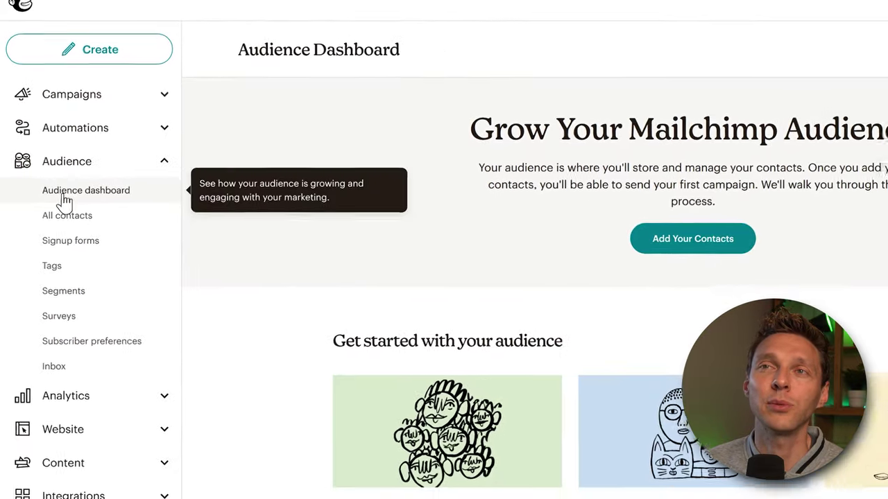
{"action": "left_click", "coordinate": [63, 198]}
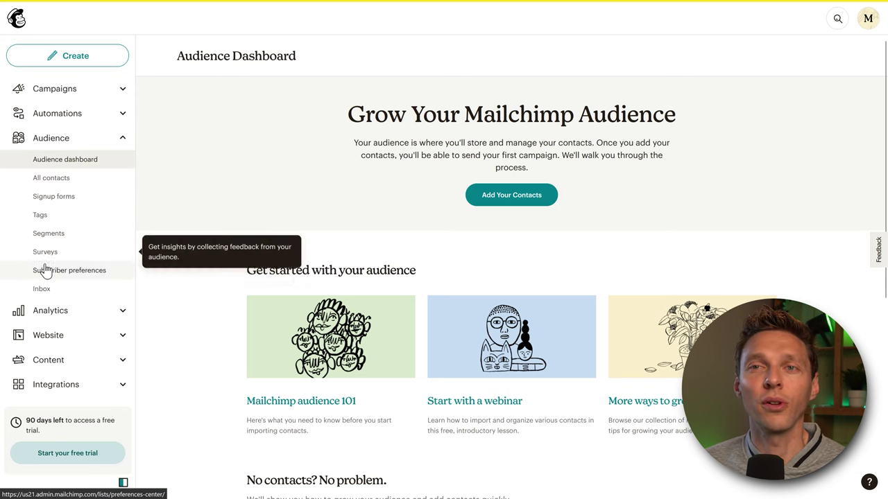
{"action": "left_click", "coordinate": [71, 180]}
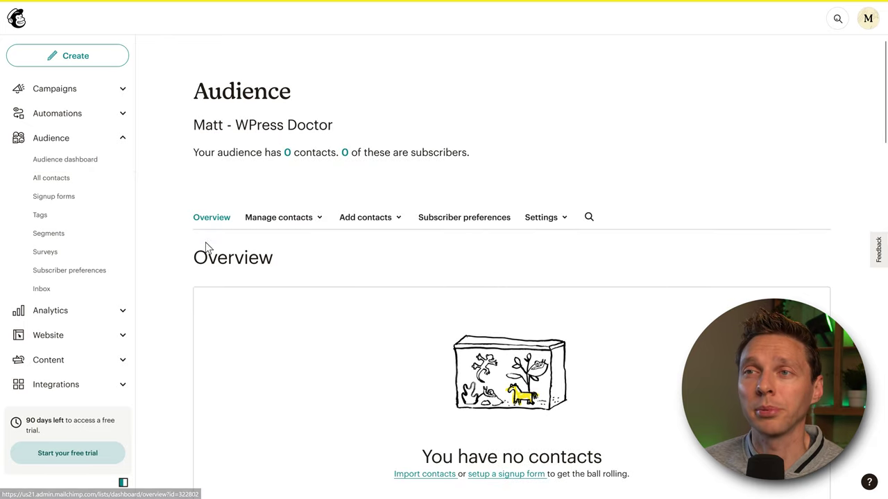
{"action": "middle_click", "coordinate": [310, 260]}
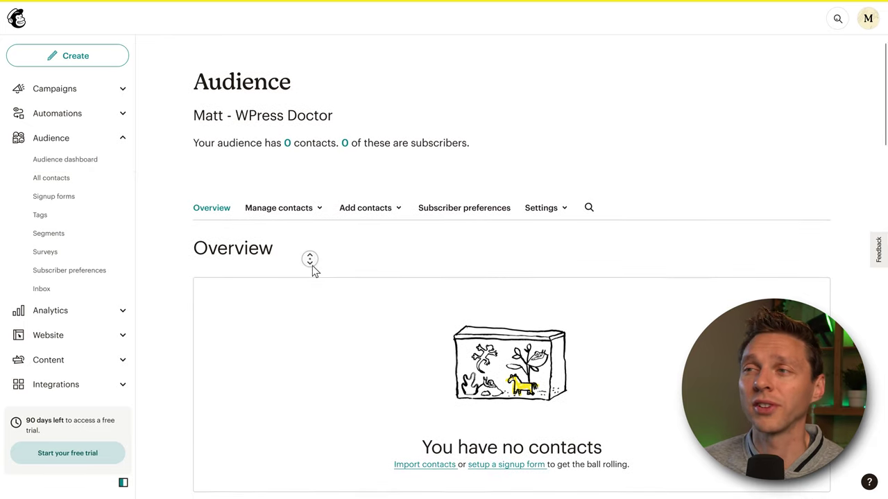
{"action": "middle_click", "coordinate": [316, 272]}
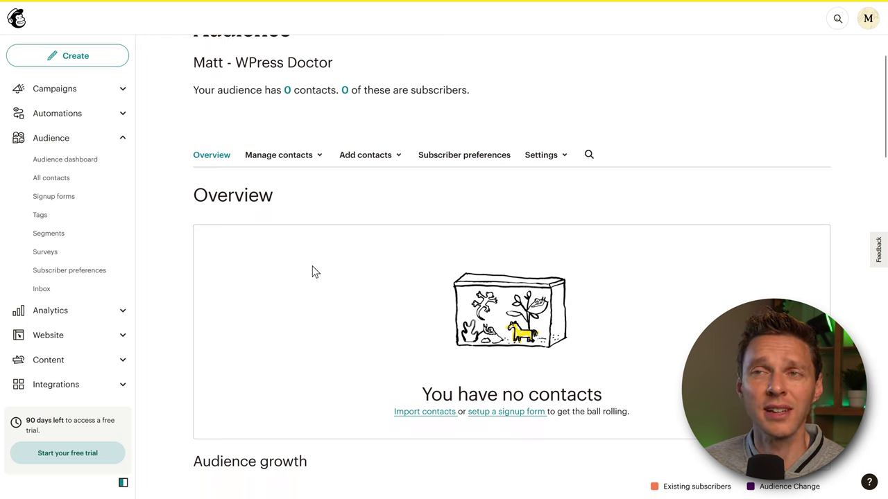
- Open the single-subscriber form and keep the country as USA
{"action": "left_click", "coordinate": [374, 161]}
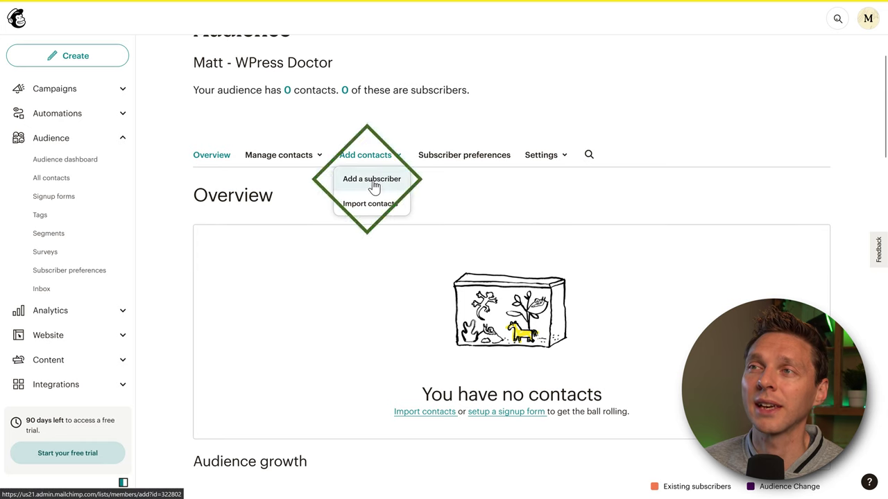
{"action": "left_click", "coordinate": [373, 182]}
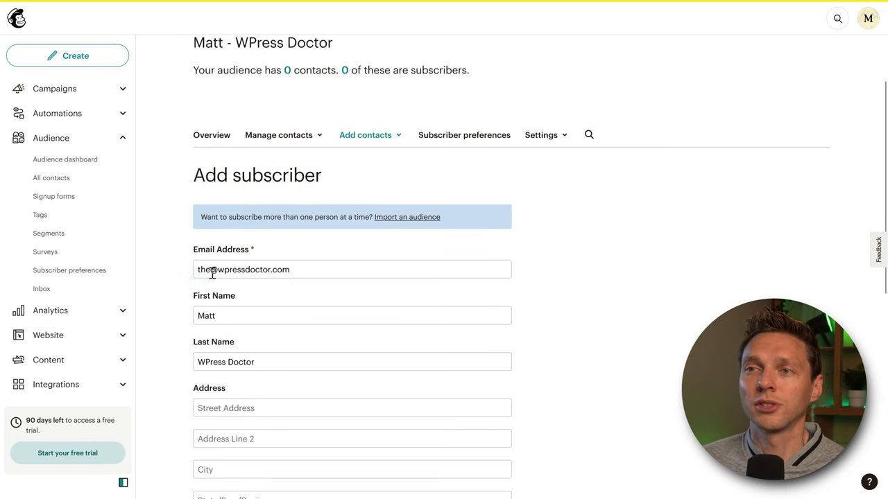
{"action": "middle_click", "coordinate": [325, 304]}
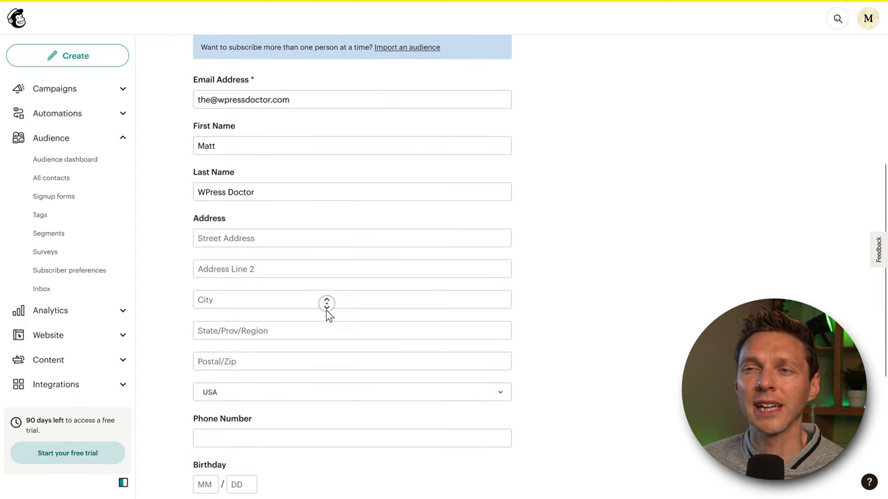
{"action": "left_click", "coordinate": [329, 316]}
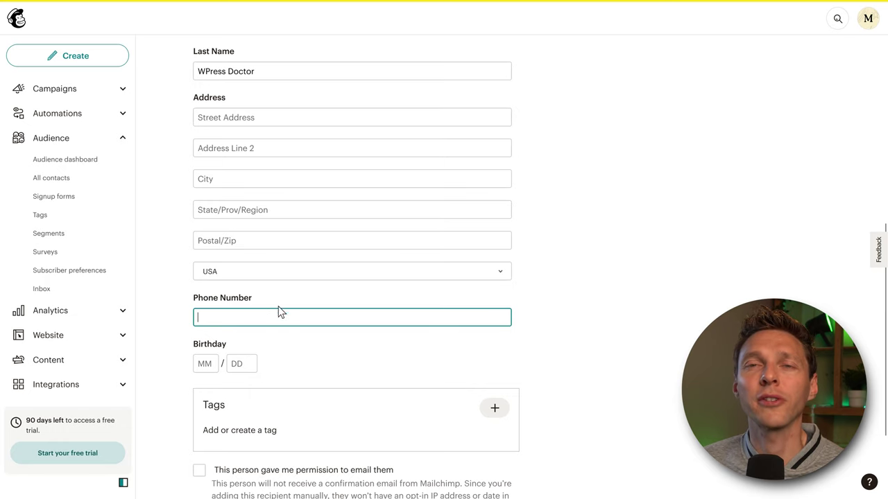
{"action": "left_click", "coordinate": [238, 275]}
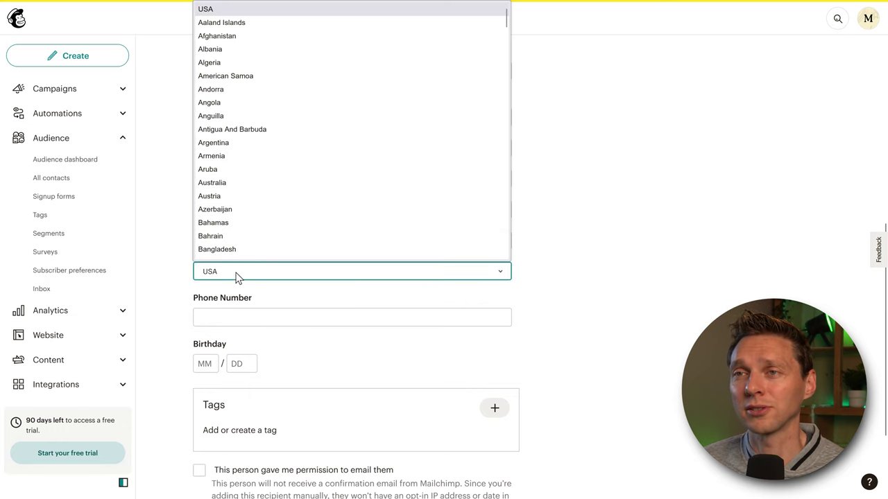
{"action": "left_click", "coordinate": [230, 276]}
{"action": "scroll", "coordinate": [555, 288], "scroll_direction": "down", "scroll_amount": 3}
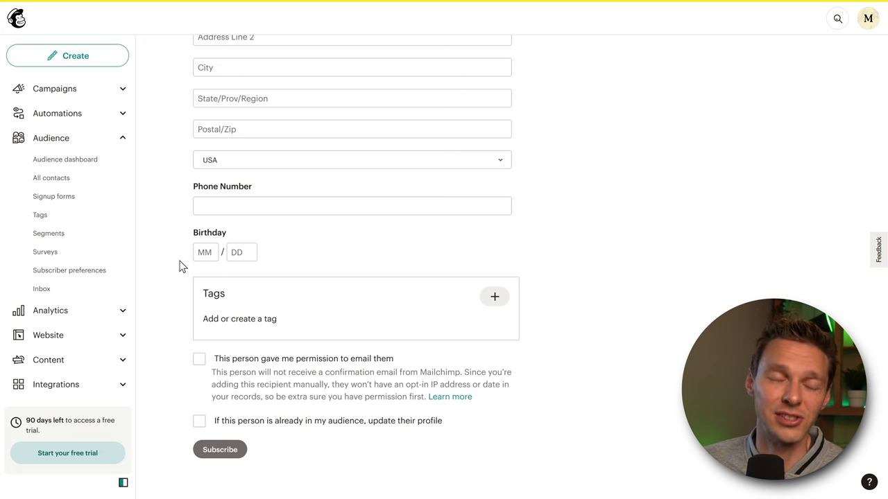
- Enter birthday 01/01, confirm email permission, and subscribe the contact
{"action": "left_click", "coordinate": [208, 254]}
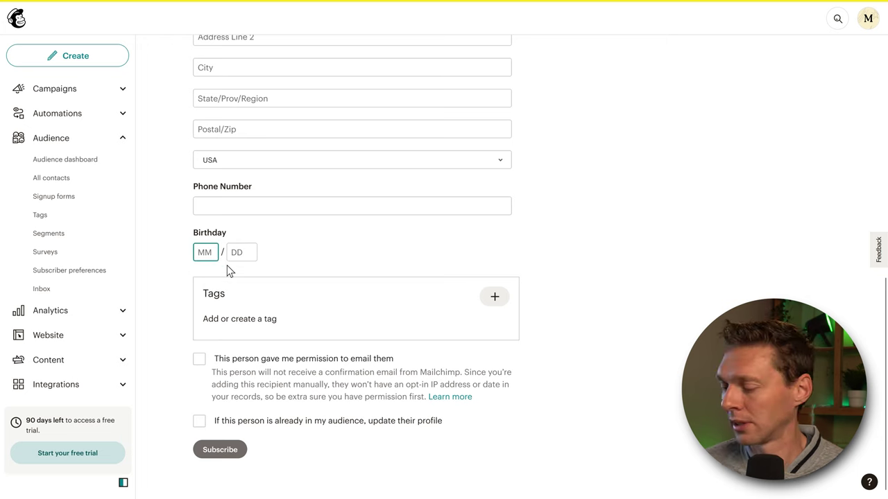
{"action": "type", "text": "01"}
{"action": "key", "text": "Tab"}
{"action": "type", "text": "01"}
{"action": "left_click", "coordinate": [174, 278]}
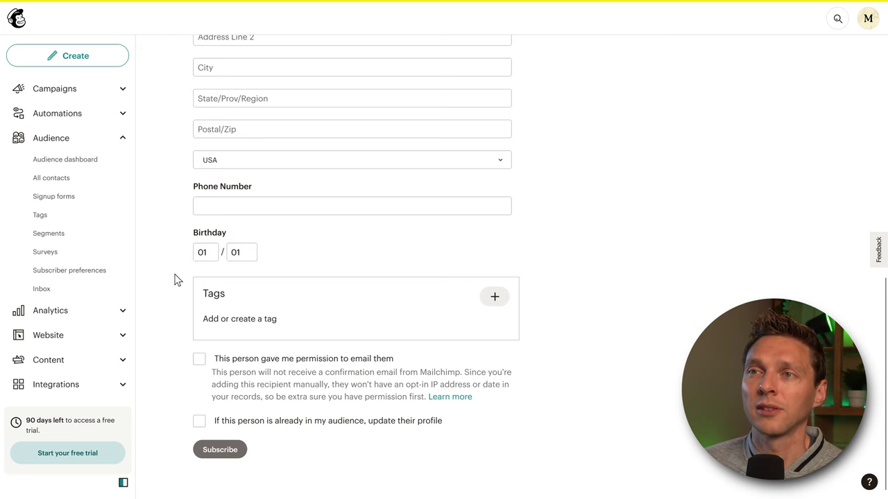
{"action": "scroll", "coordinate": [175, 271], "scroll_direction": "down", "scroll_amount": 1}
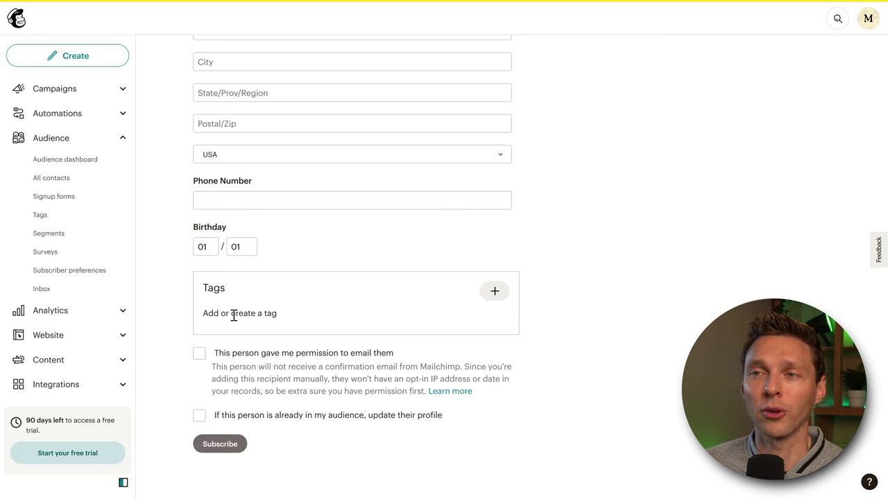
{"action": "left_click", "coordinate": [199, 355]}
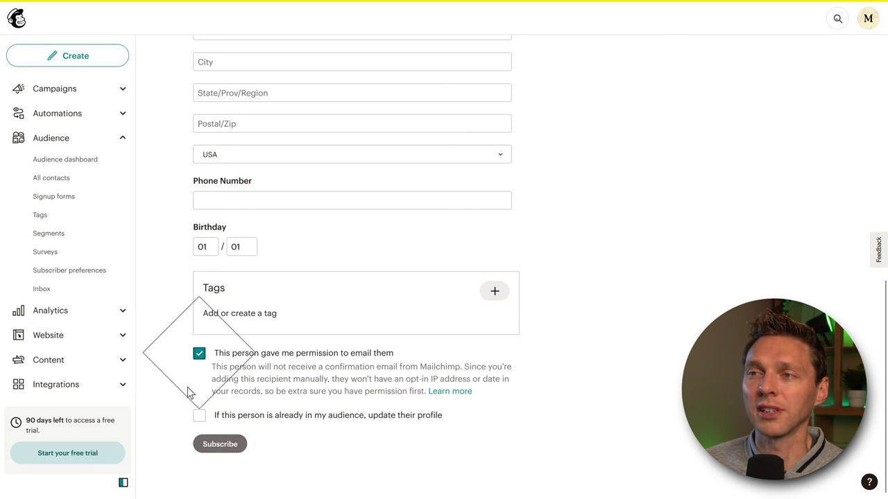
{"action": "left_click", "coordinate": [212, 447]}
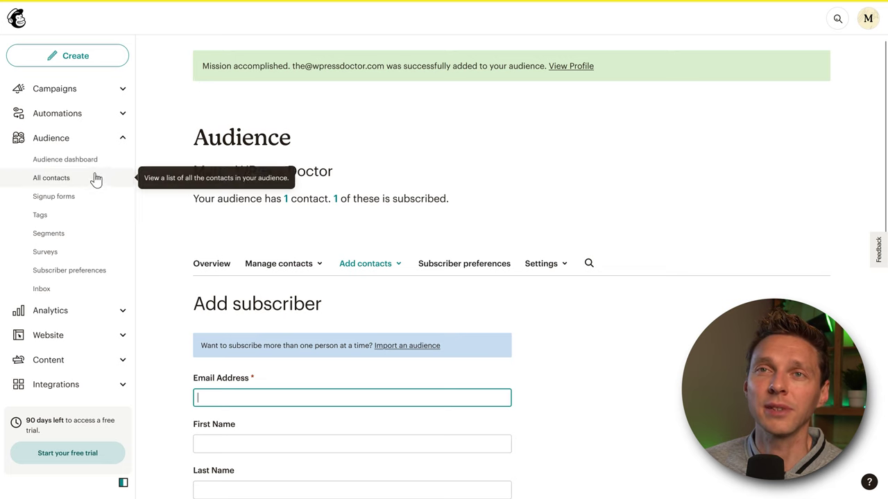
- Open All contacts and scroll the table sideways to review the subscriber's columns
{"action": "left_click", "coordinate": [59, 179]}
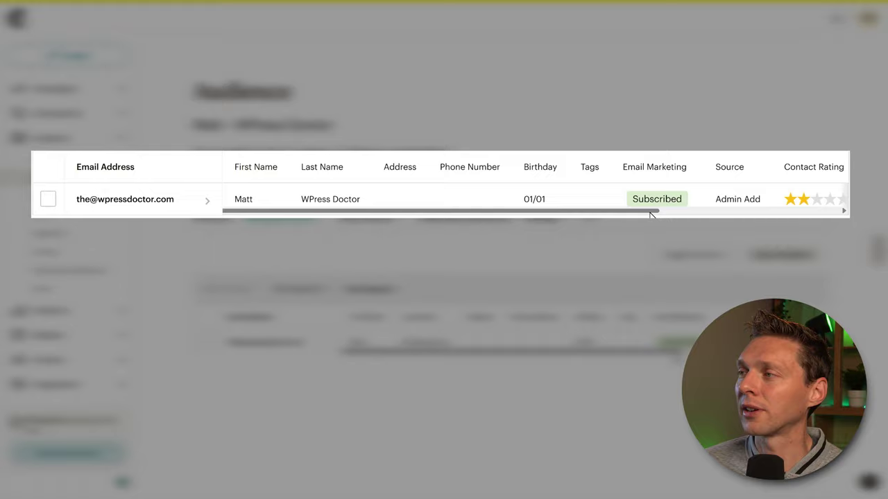
{"action": "left_click_drag", "start_coordinate": [650, 210], "coordinate": [843, 193]}
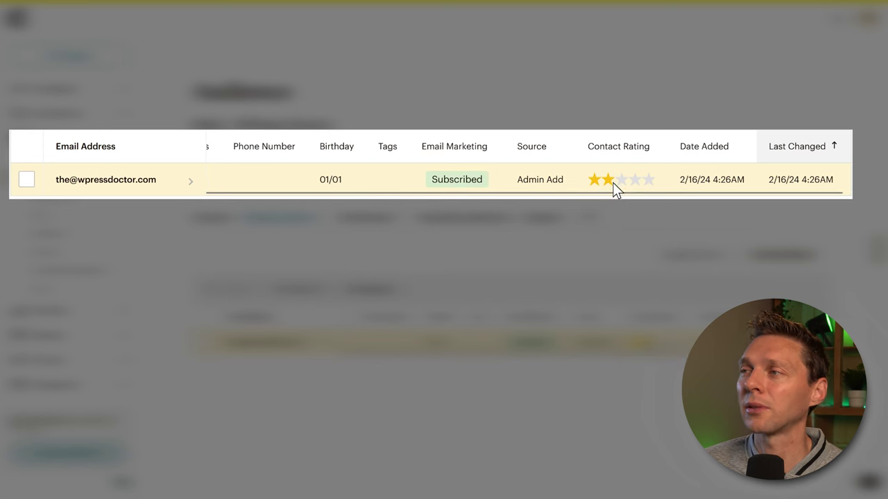
{"action": "left_click_drag", "start_coordinate": [621, 196], "coordinate": [430, 198]}
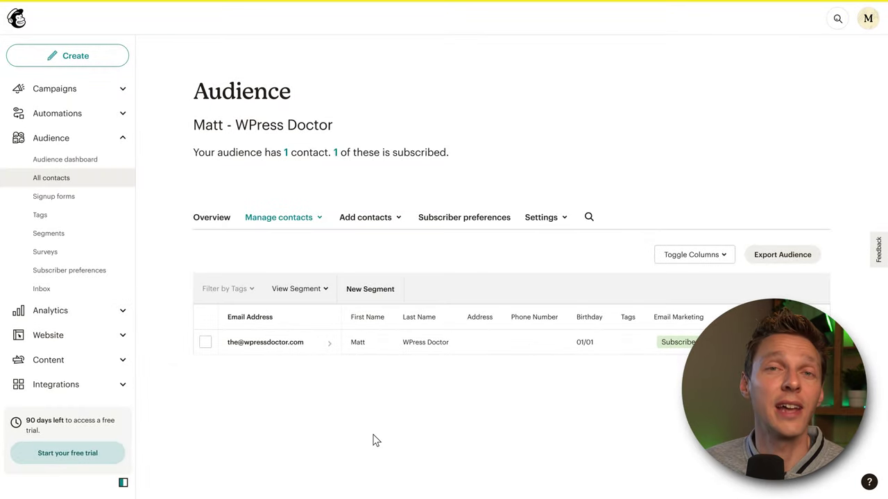
{"action": "left_click", "coordinate": [291, 221]}
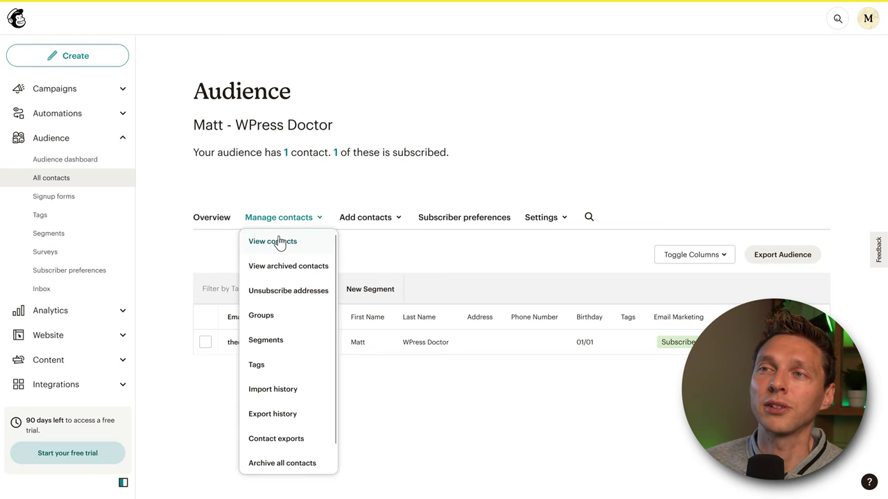
{"action": "left_click", "coordinate": [387, 262]}
{"action": "left_click", "coordinate": [205, 344]}
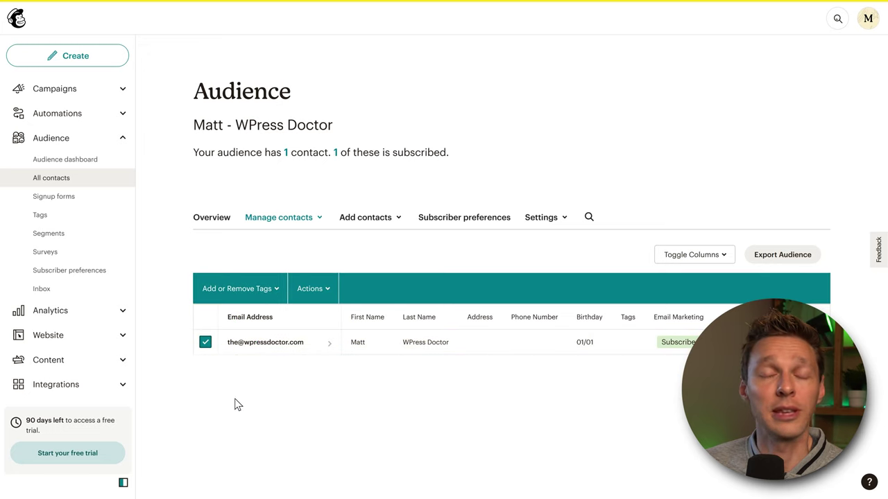
{"action": "left_click", "coordinate": [272, 290]}
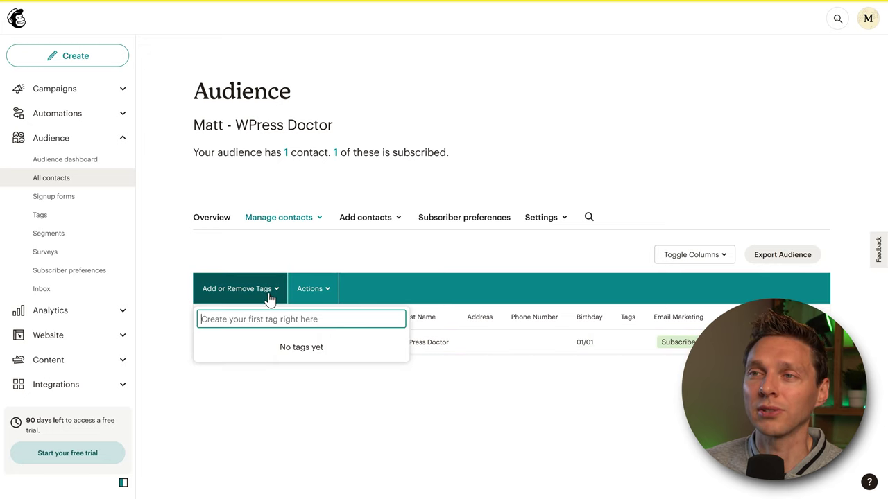
{"action": "left_click", "coordinate": [322, 291]}
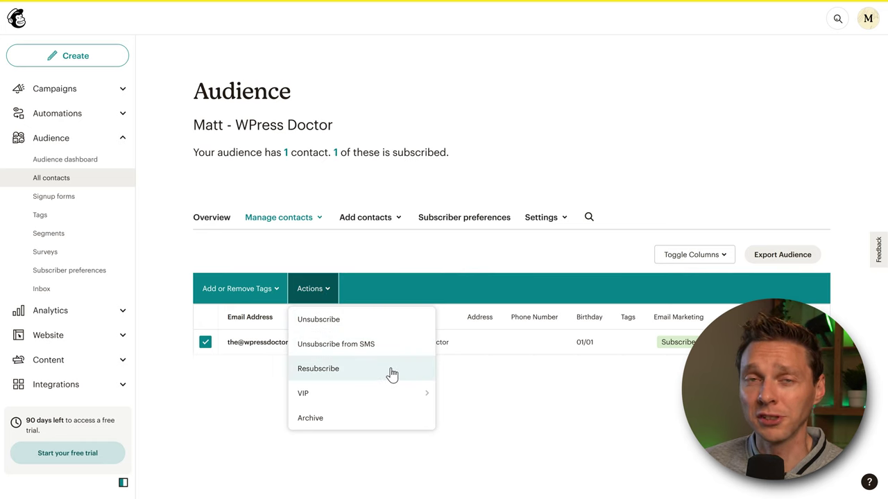
{"action": "mouse_move", "coordinate": [388, 403]}
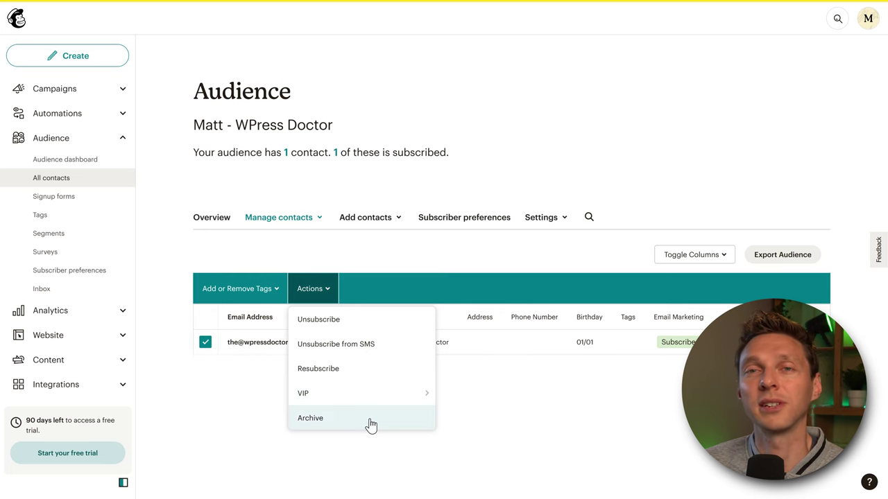
{"action": "left_click", "coordinate": [235, 379]}
{"action": "left_click", "coordinate": [285, 221]}
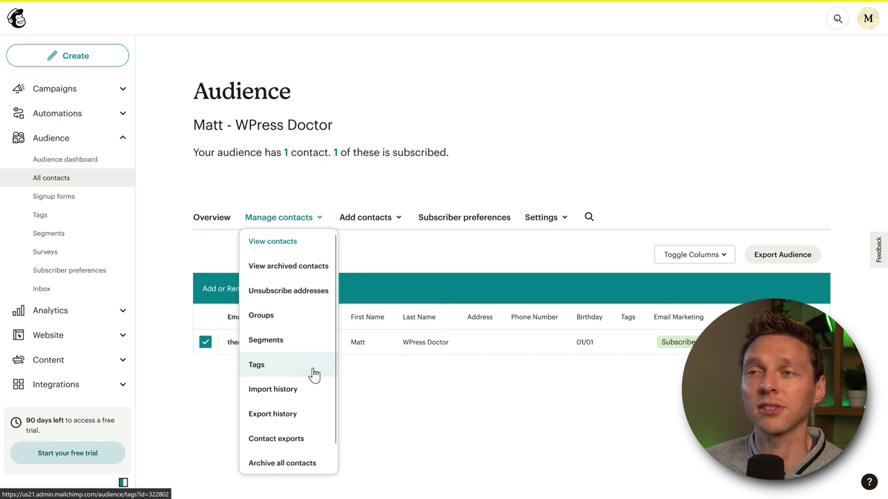
{"action": "left_click", "coordinate": [316, 466]}
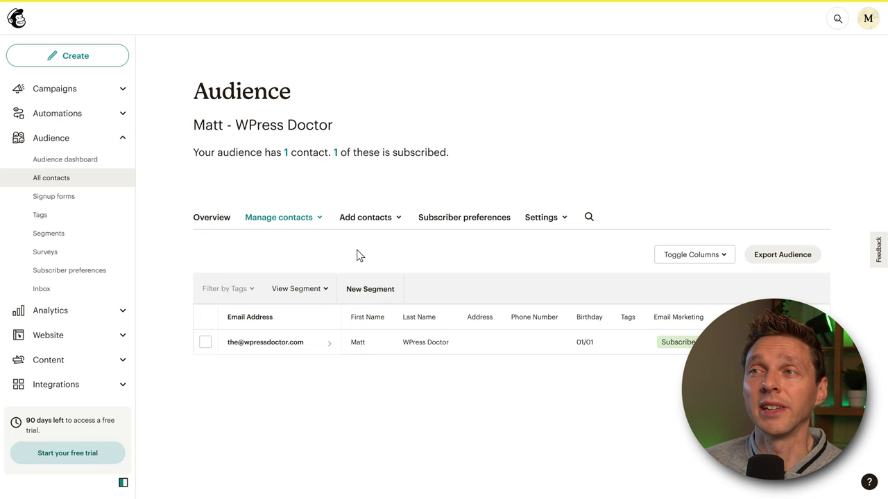
- Start Import contacts, back out of Import from another service, and choose Upload a file
{"action": "left_click", "coordinate": [366, 218]}
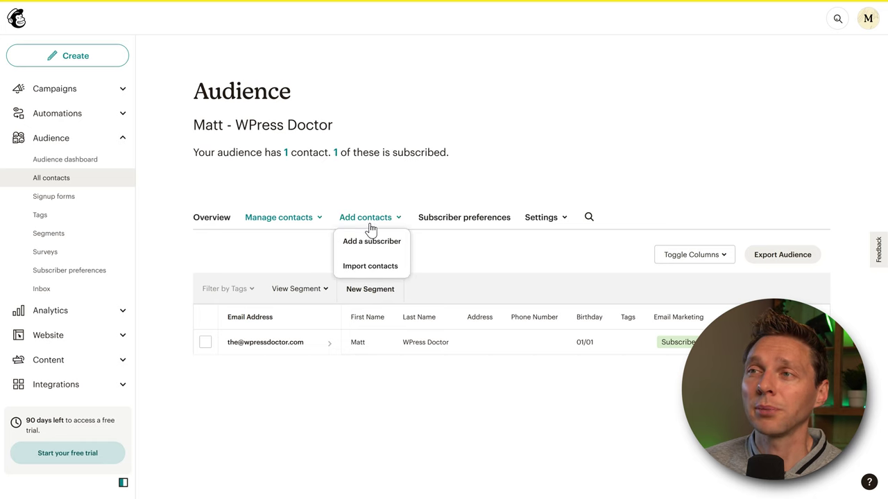
{"action": "left_click", "coordinate": [373, 268]}
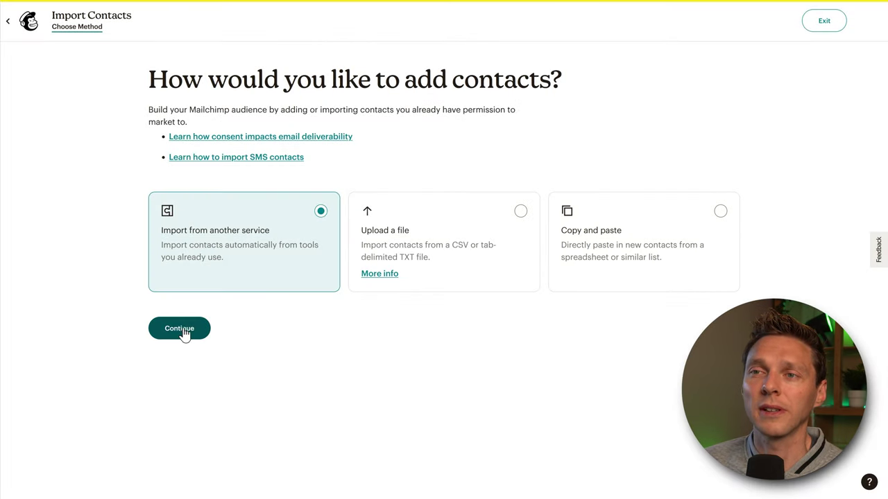
{"action": "left_click", "coordinate": [184, 331]}
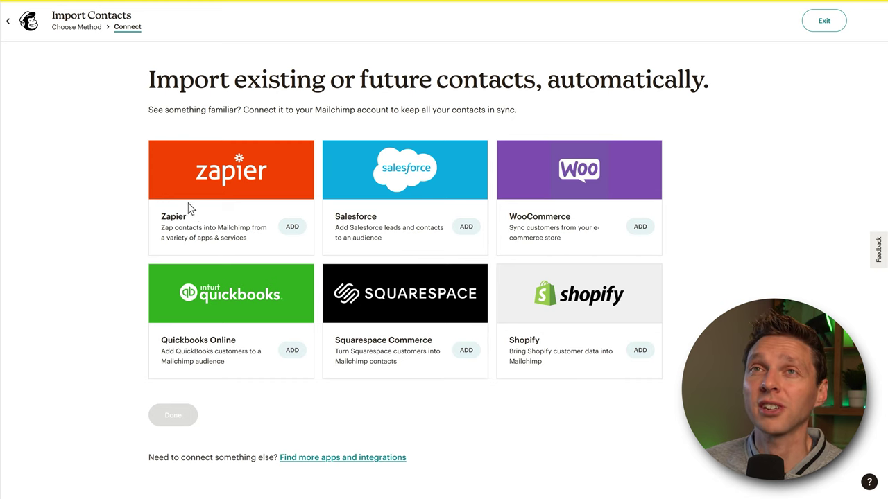
{"action": "left_click", "coordinate": [8, 21]}
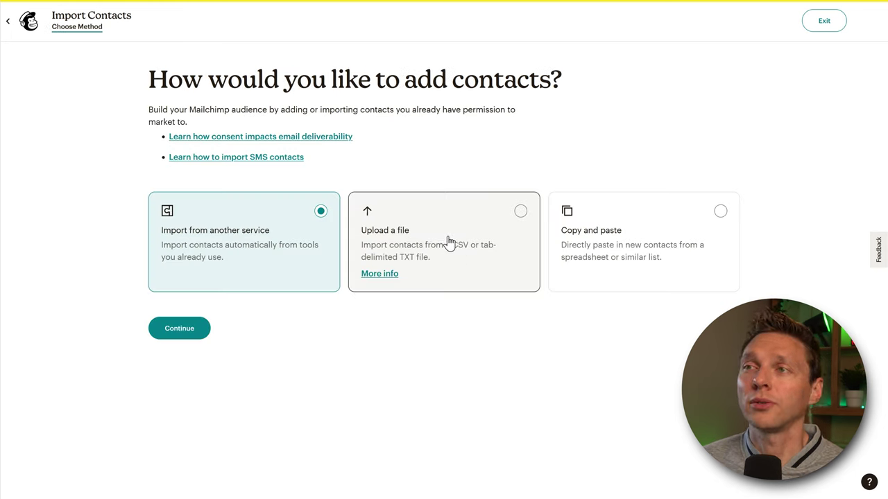
{"action": "left_click", "coordinate": [446, 247]}
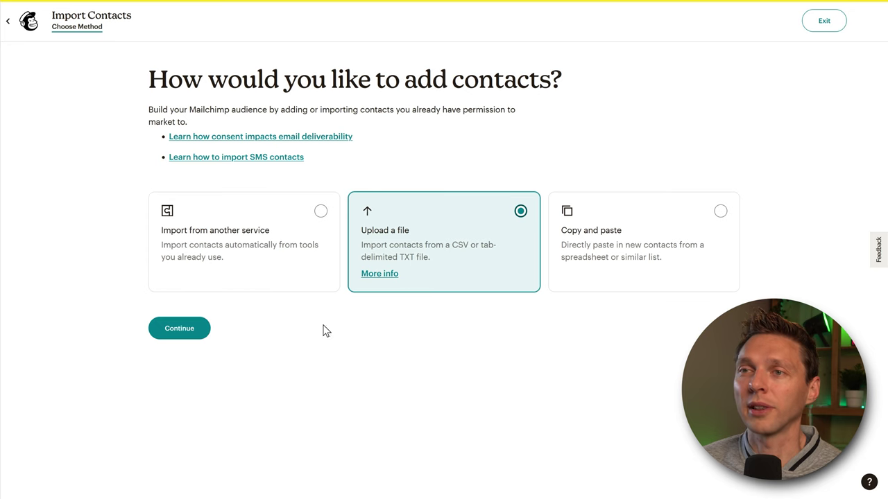
{"action": "left_click", "coordinate": [179, 331]}
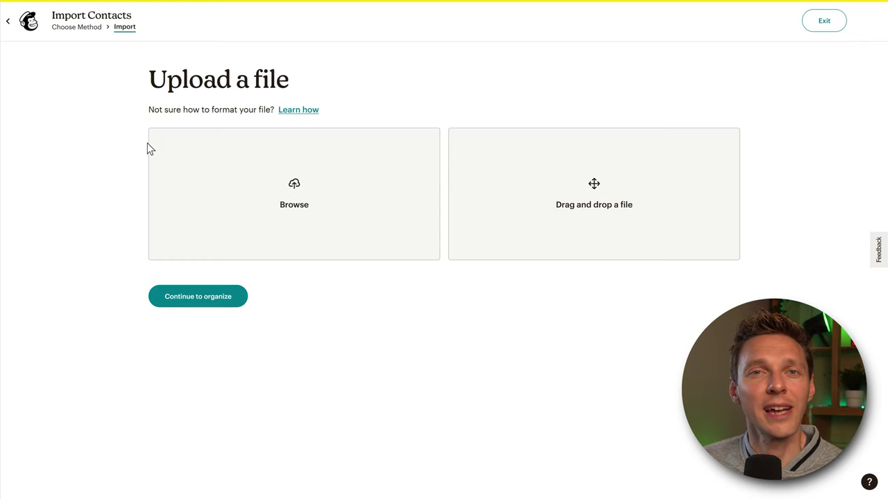
- Read the Import Contacts help article on formatting the import file, then close it
{"action": "left_click", "coordinate": [297, 111]}
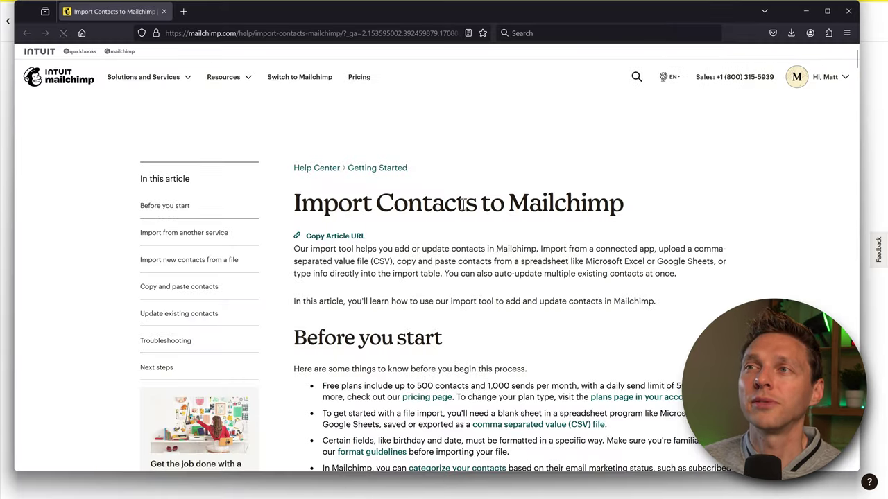
{"action": "middle_click", "coordinate": [646, 210]}
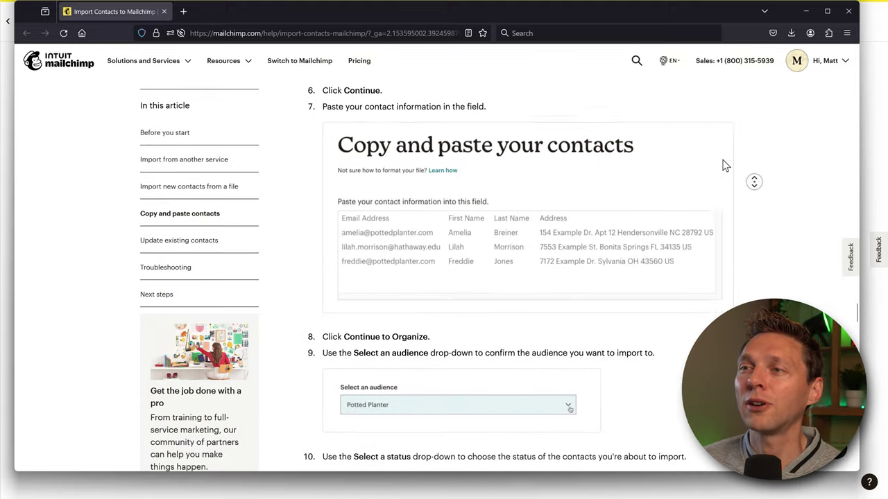
{"action": "middle_click", "coordinate": [754, 182]}
{"action": "scroll", "coordinate": [721, 166], "scroll_direction": "up", "scroll_amount": 15}
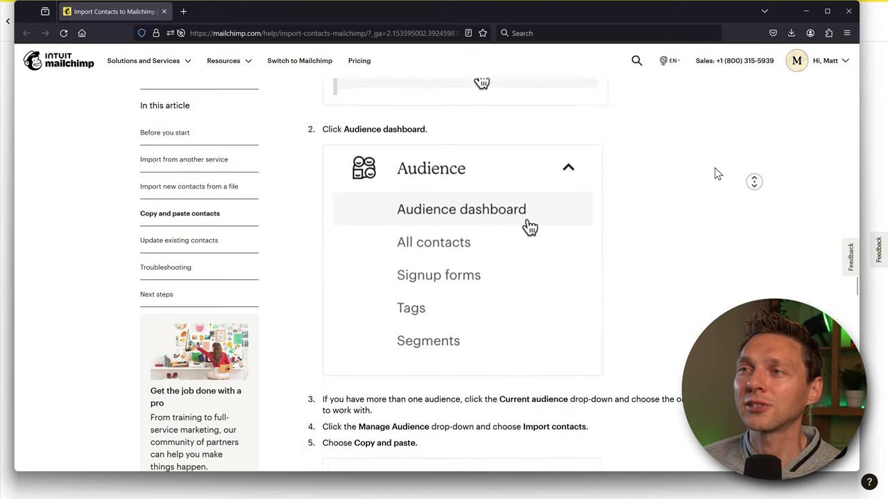
{"action": "scroll", "coordinate": [721, 167], "scroll_direction": "up", "scroll_amount": 3}
{"action": "middle_click", "coordinate": [721, 198]}
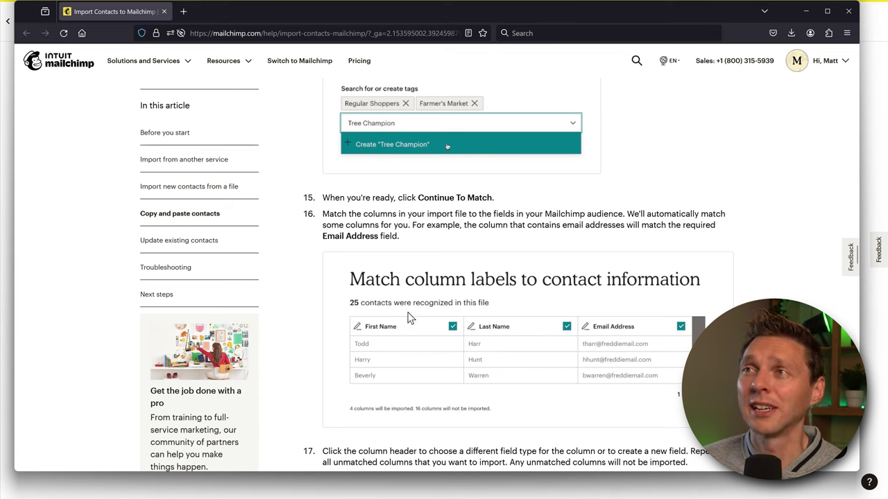
{"action": "left_click", "coordinate": [848, 12]}
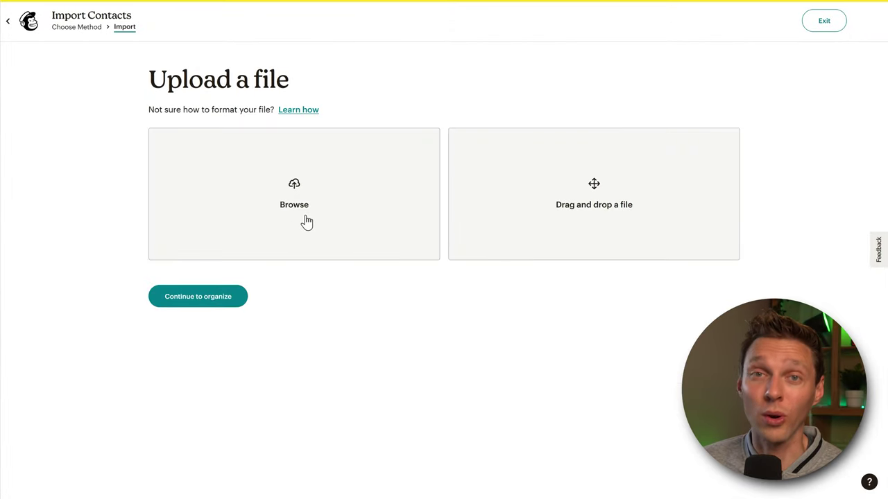
- Switch the import method to Copy and paste and paste in the contact list
{"action": "left_click", "coordinate": [89, 28]}
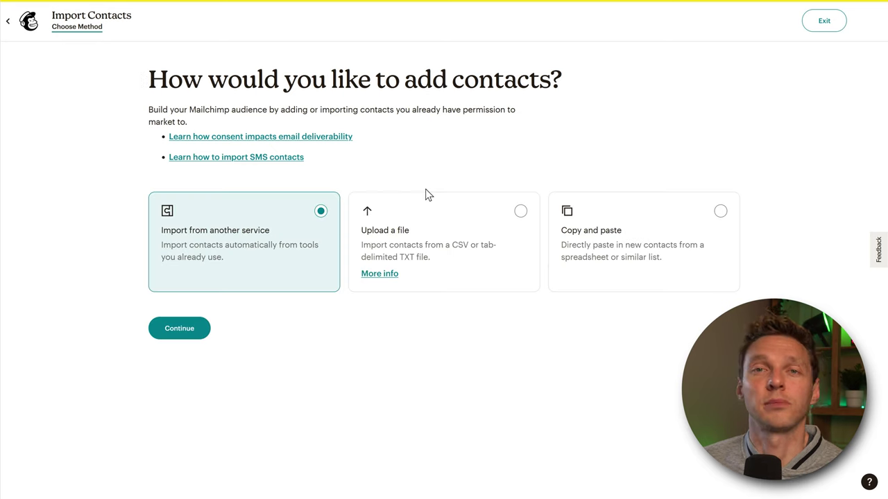
{"action": "left_click", "coordinate": [615, 246]}
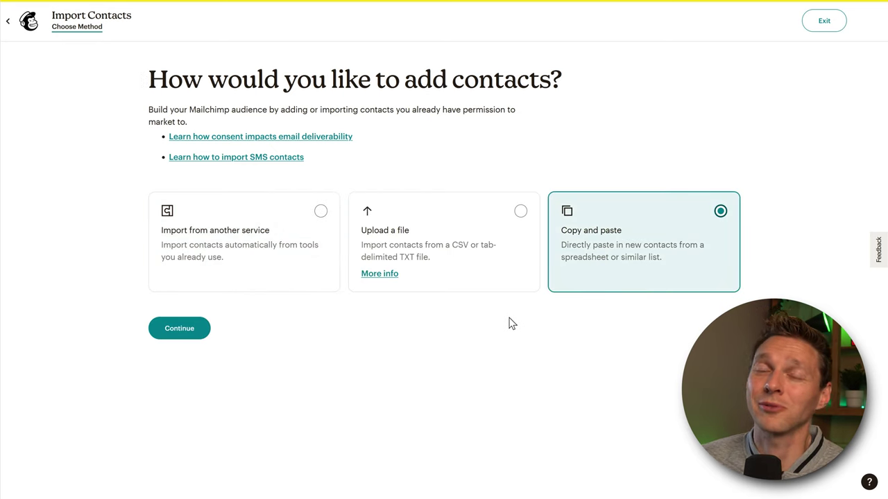
{"action": "left_click", "coordinate": [184, 328]}
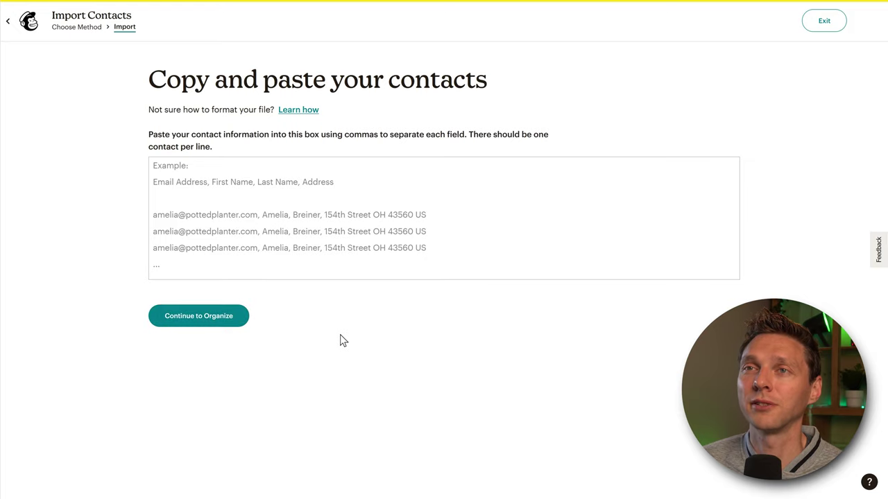
{"action": "left_click", "coordinate": [217, 172]}
{"action": "key", "text": "ctrl+v"}
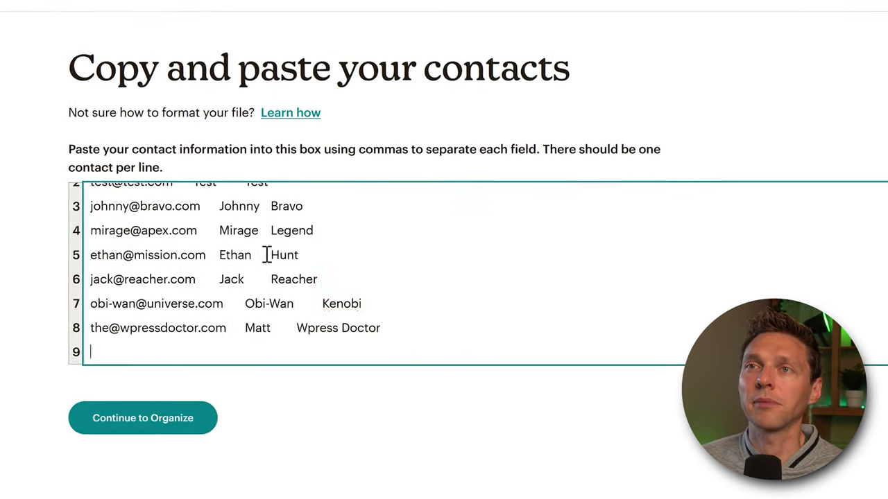
{"action": "scroll", "coordinate": [298, 254], "scroll_direction": "up", "scroll_amount": 1}
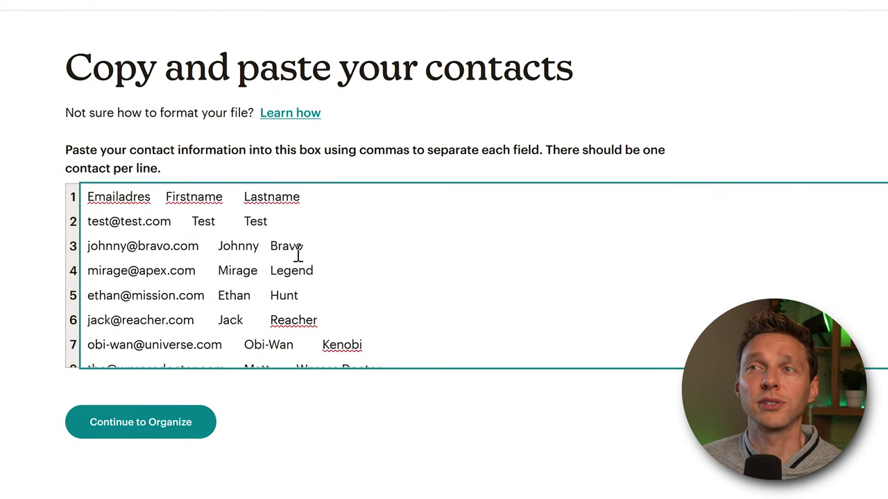
{"action": "scroll", "coordinate": [298, 255], "scroll_direction": "down", "scroll_amount": 1}
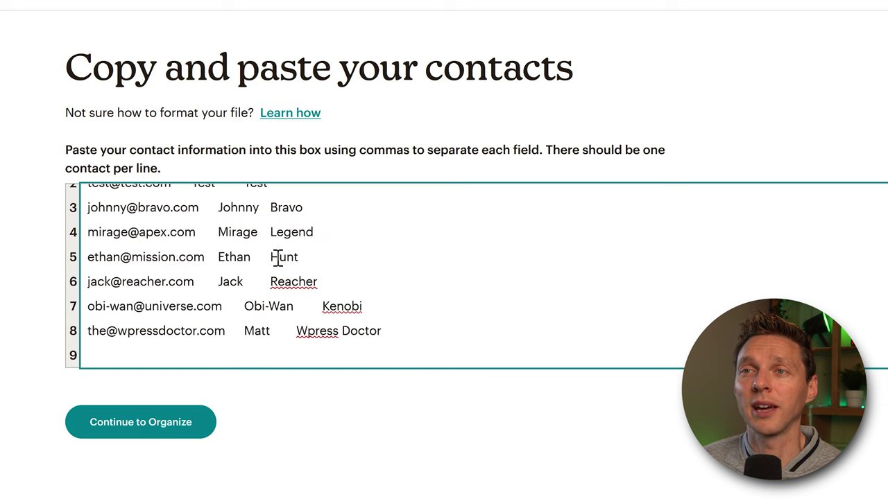
{"action": "scroll", "coordinate": [231, 290], "scroll_direction": "up", "scroll_amount": 1}
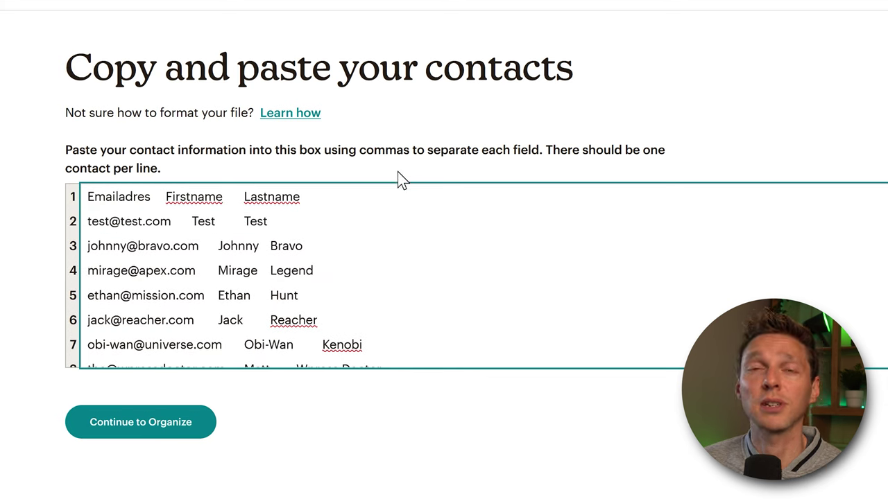
- Replace the tab gaps with commas, delete the header line, and continue to Organize
{"action": "left_click", "coordinate": [191, 222]}
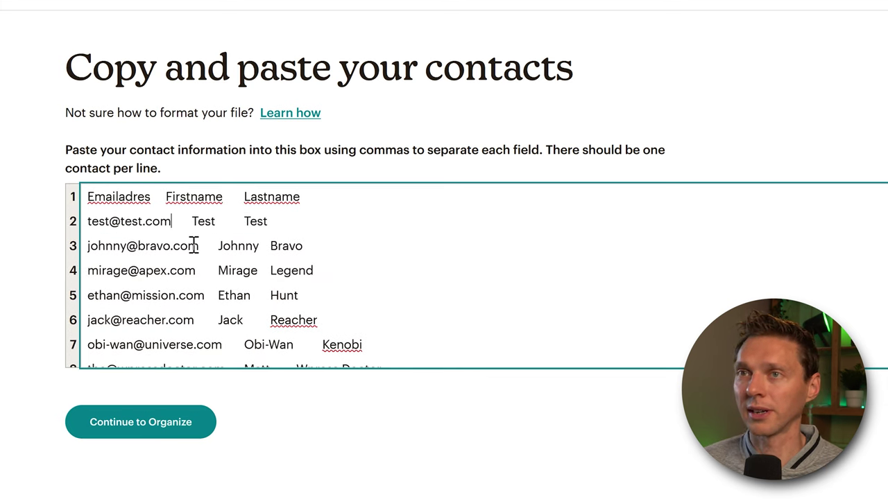
{"action": "type", "text": ","}
{"action": "key", "text": "Delete"}
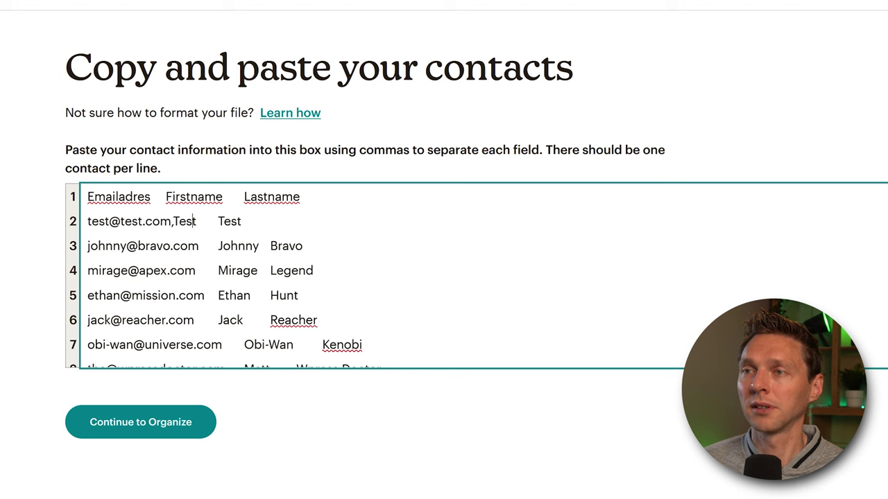
{"action": "type", "text": ","}
{"action": "key", "text": "Delete"}
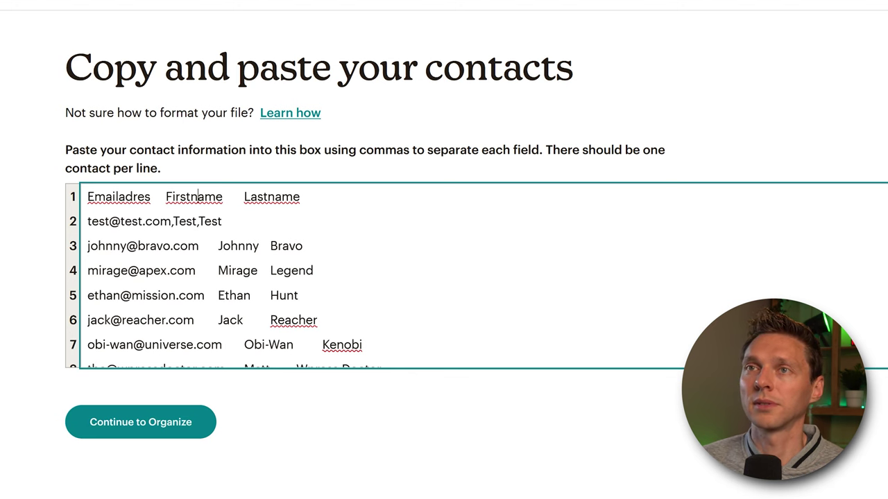
{"action": "left_click_drag", "start_coordinate": [305, 197], "coordinate": [97, 197]}
{"action": "key", "text": "Delete"}
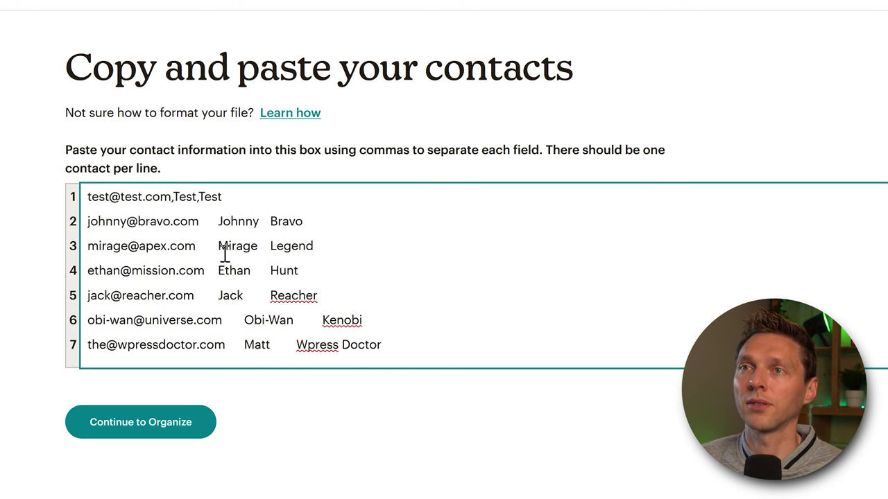
{"action": "left_click", "coordinate": [308, 396]}
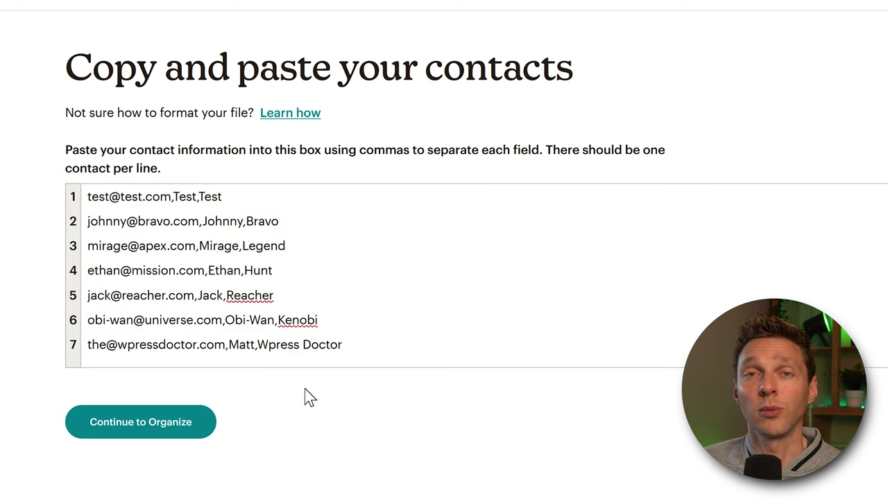
{"action": "left_click", "coordinate": [140, 423]}
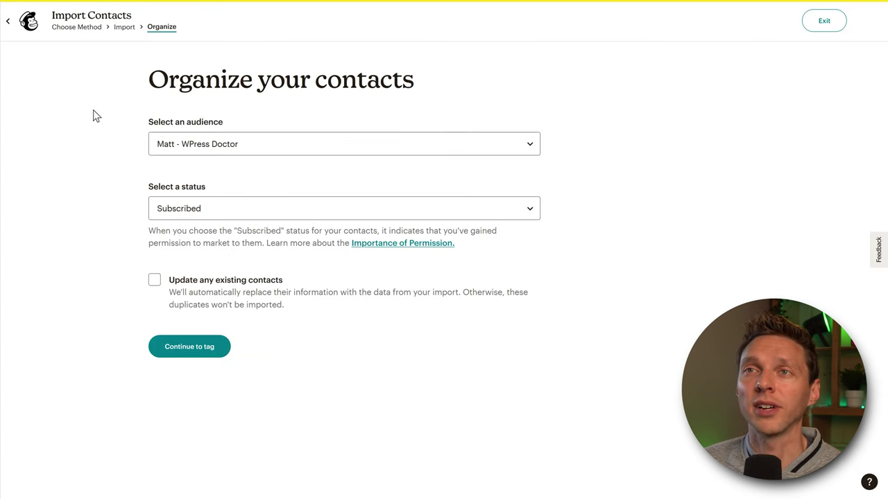
- Choose the target audience, keep the Subscribed status, and continue to tagging
{"action": "left_click", "coordinate": [196, 150]}
{"action": "left_click", "coordinate": [202, 169]}
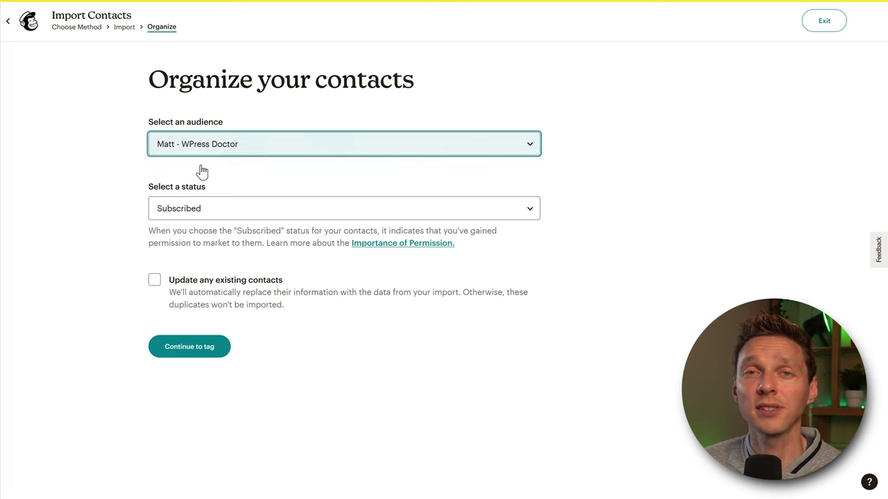
{"action": "left_click", "coordinate": [108, 173]}
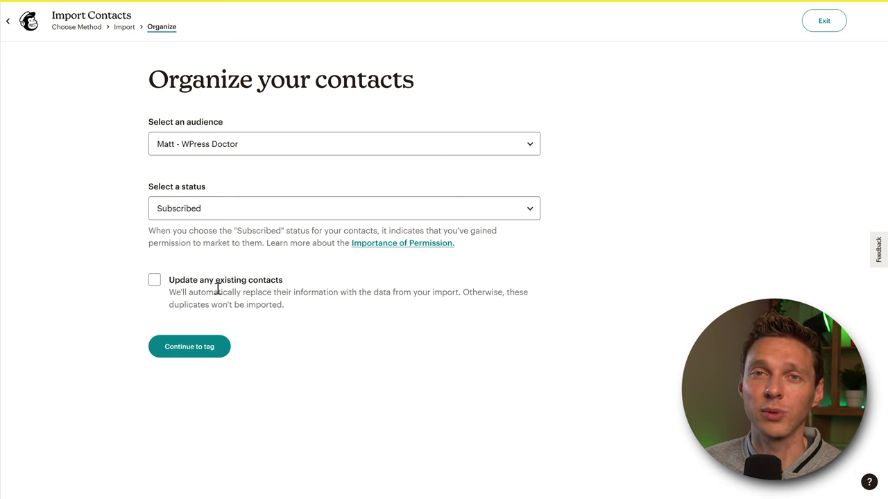
{"action": "left_click", "coordinate": [198, 352]}
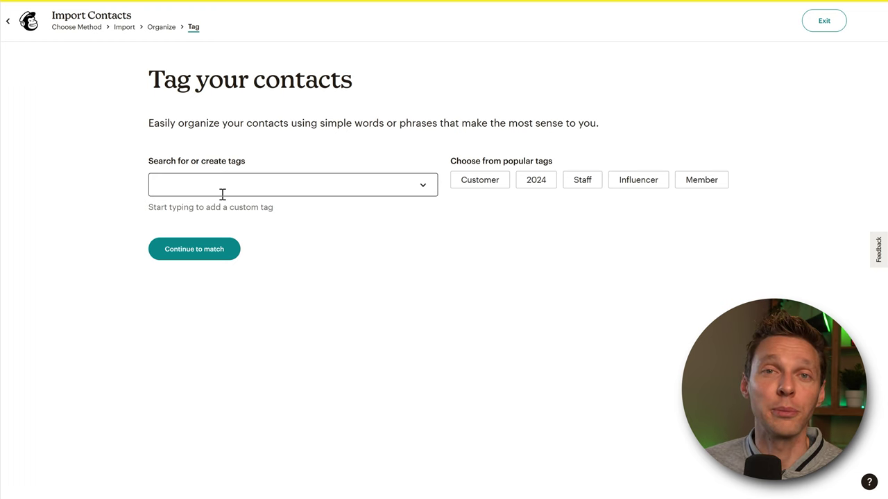
- Tag the import with the existing List import tag and a new customers tag
{"action": "left_click", "coordinate": [221, 188]}
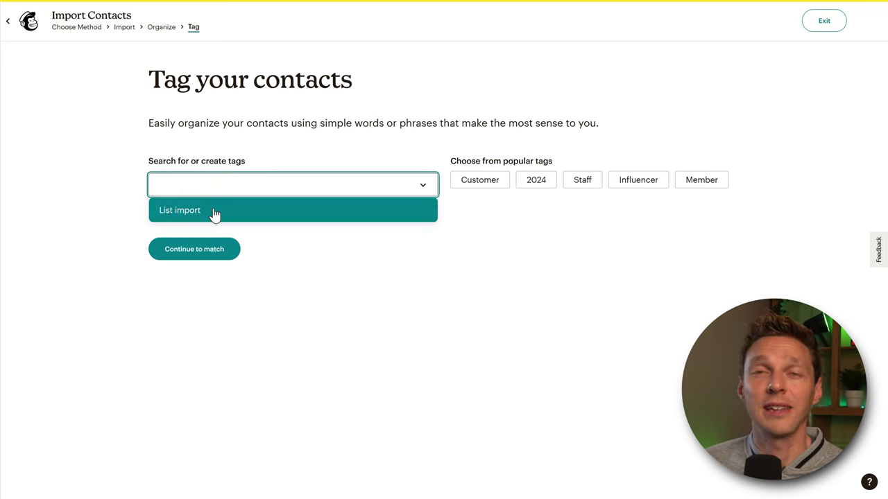
{"action": "left_click", "coordinate": [214, 212]}
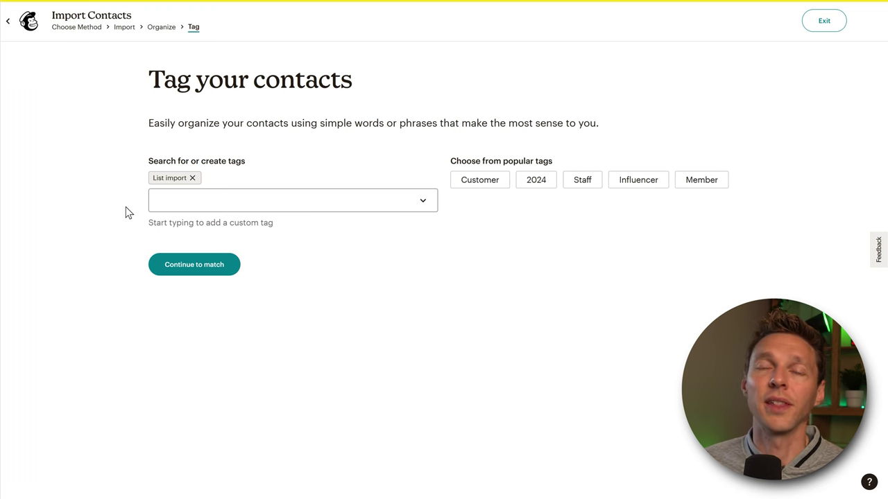
{"action": "left_click", "coordinate": [195, 205]}
{"action": "type", "text": "customers"}
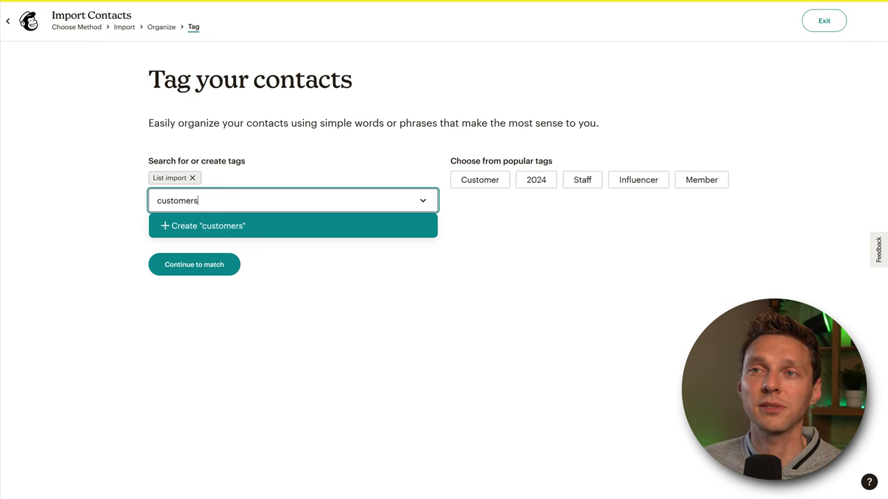
{"action": "left_click", "coordinate": [193, 227]}
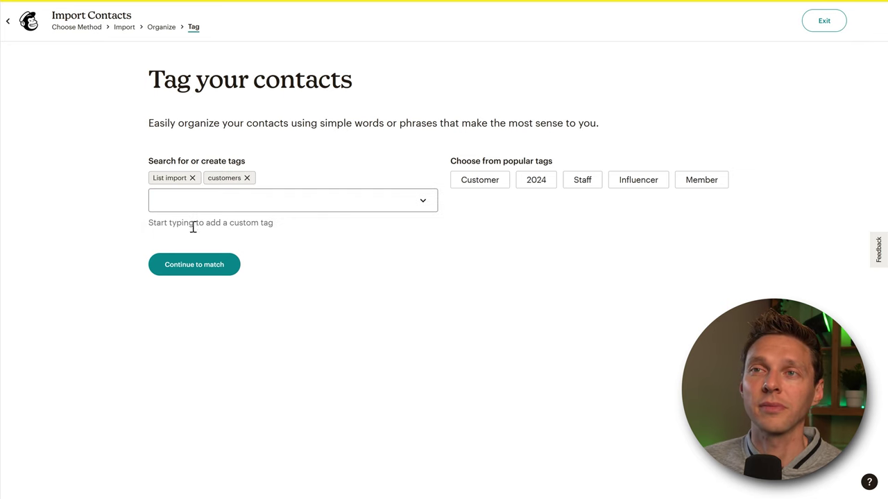
- Label the second column First Name and the third Last Name, then finalize the import
{"action": "left_click", "coordinate": [187, 274]}
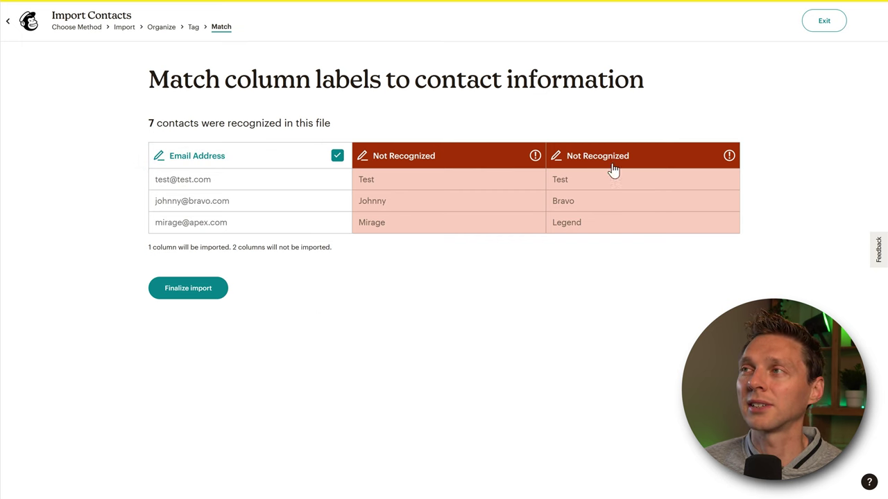
{"action": "left_click", "coordinate": [415, 167]}
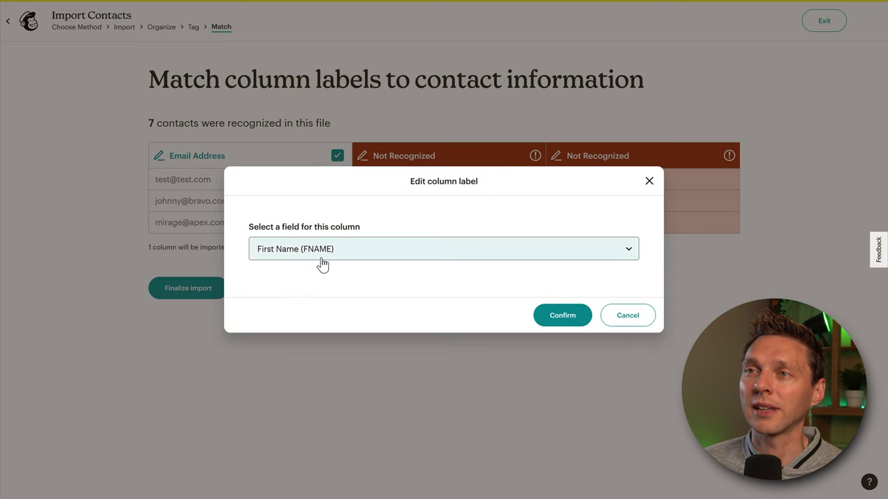
{"action": "left_click", "coordinate": [564, 316]}
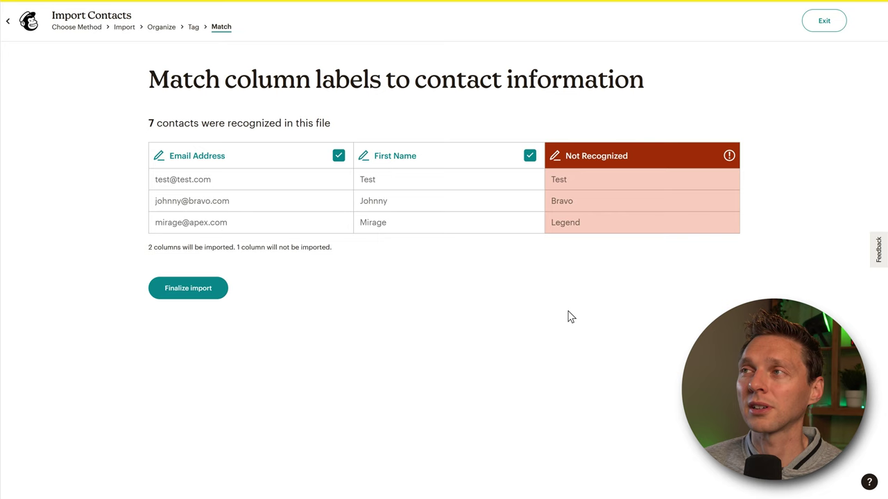
{"action": "left_click", "coordinate": [593, 158]}
{"action": "left_click", "coordinate": [394, 241]}
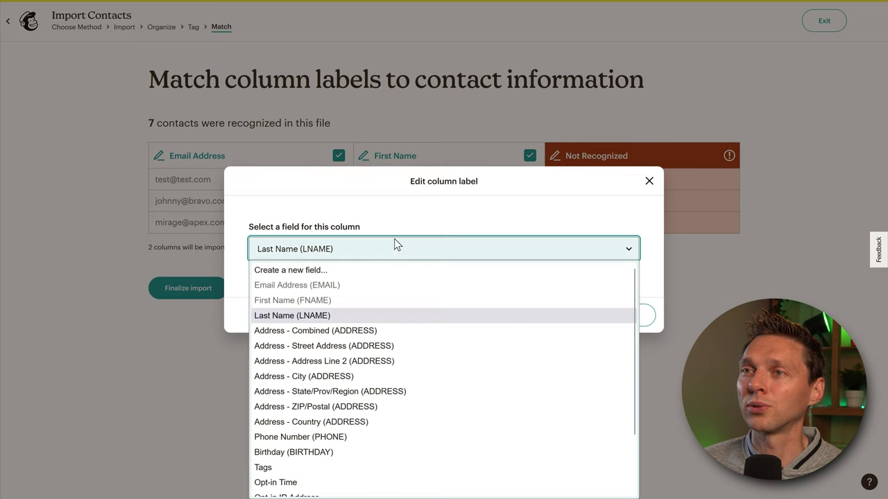
{"action": "left_click", "coordinate": [332, 316]}
{"action": "left_click", "coordinate": [562, 315]}
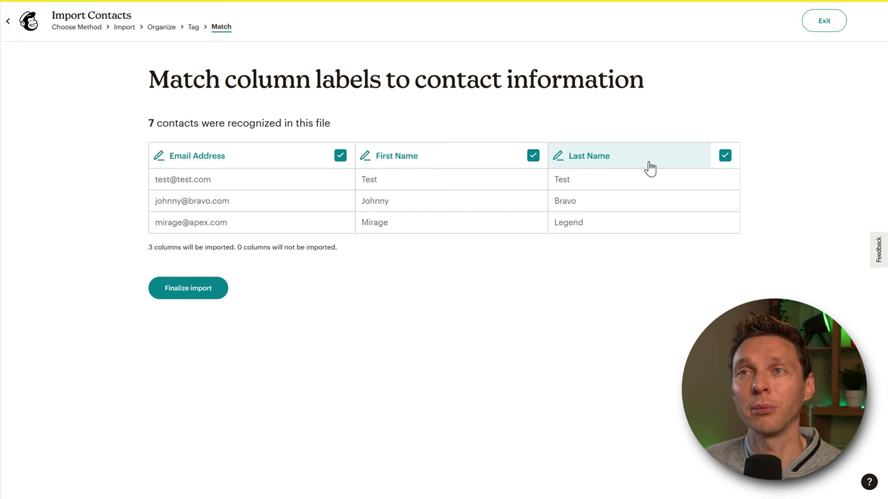
{"action": "left_click", "coordinate": [191, 292]}
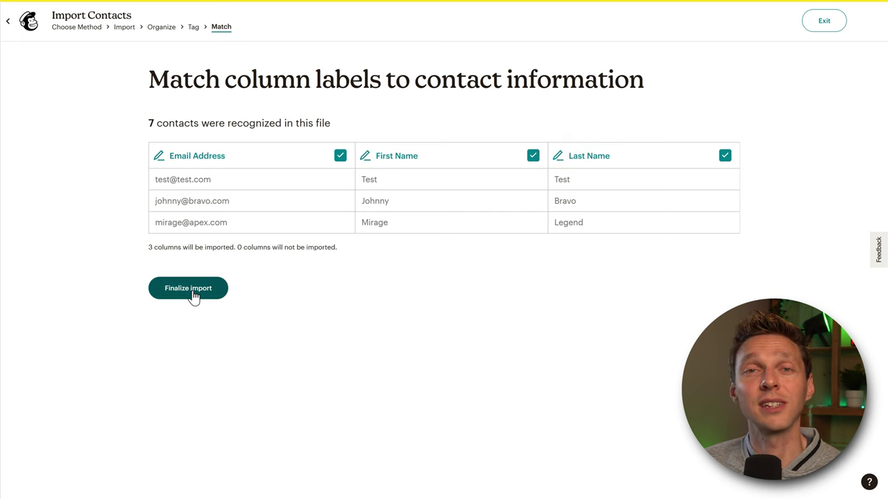
{"action": "left_click", "coordinate": [188, 294]}
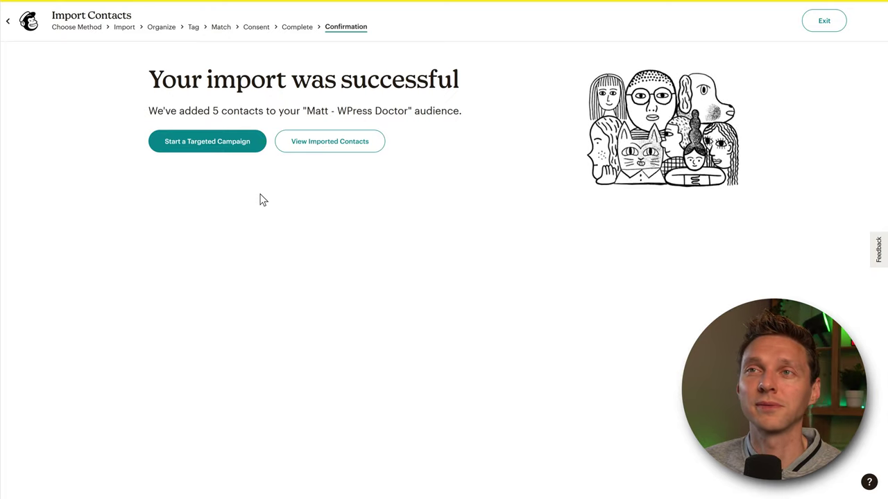
- Open the audience's contact list to review the five imported, tagged contacts
{"action": "left_click", "coordinate": [324, 154]}
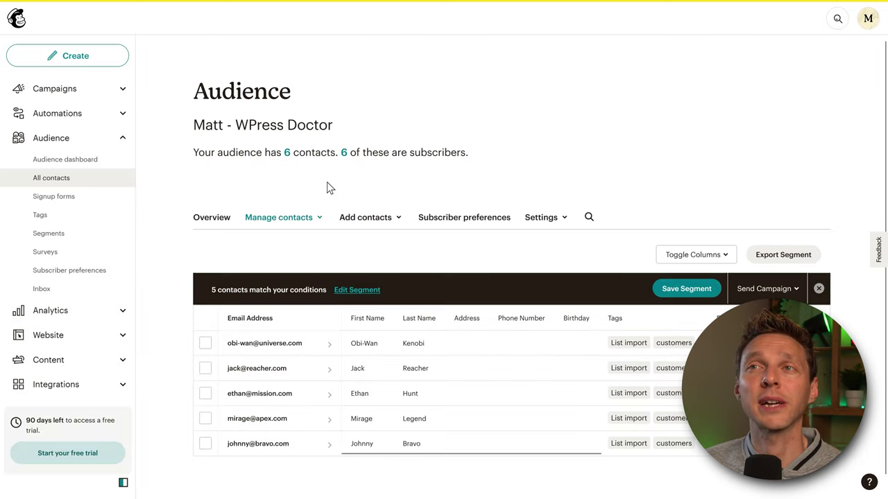
{"action": "middle_click", "coordinate": [648, 167]}
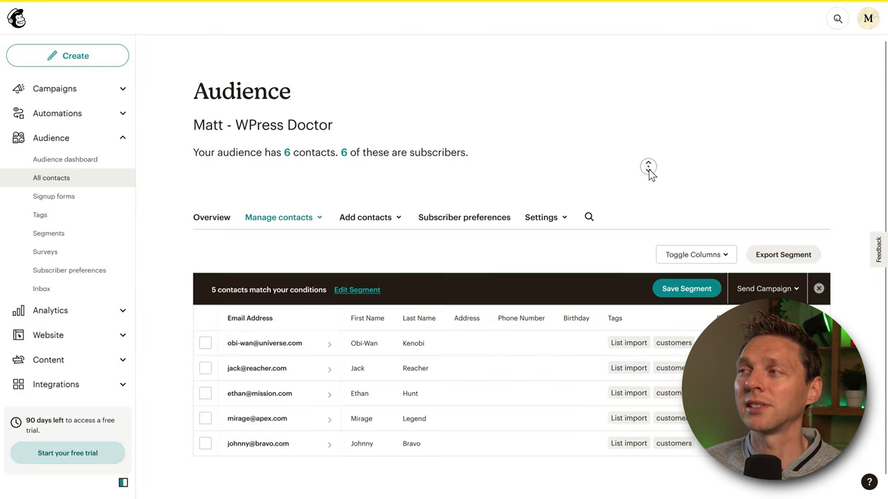
{"action": "middle_click", "coordinate": [649, 176]}
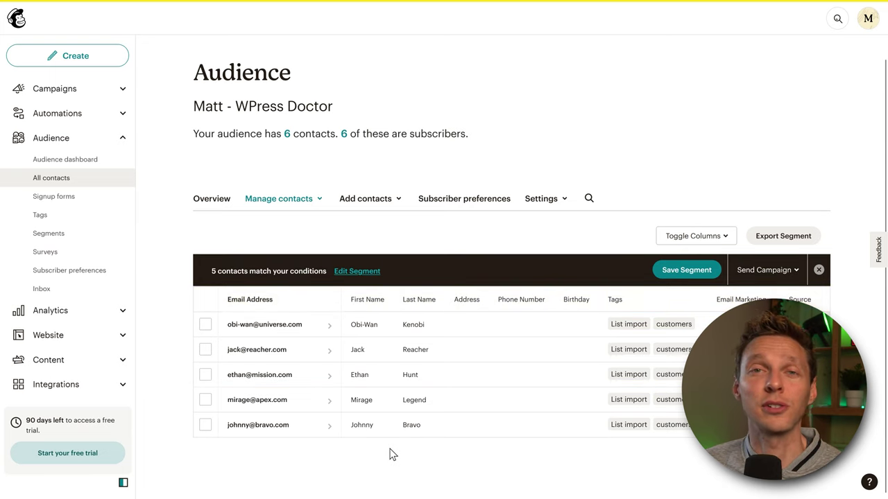
{"action": "scroll", "coordinate": [406, 184], "scroll_direction": "up", "scroll_amount": 1}
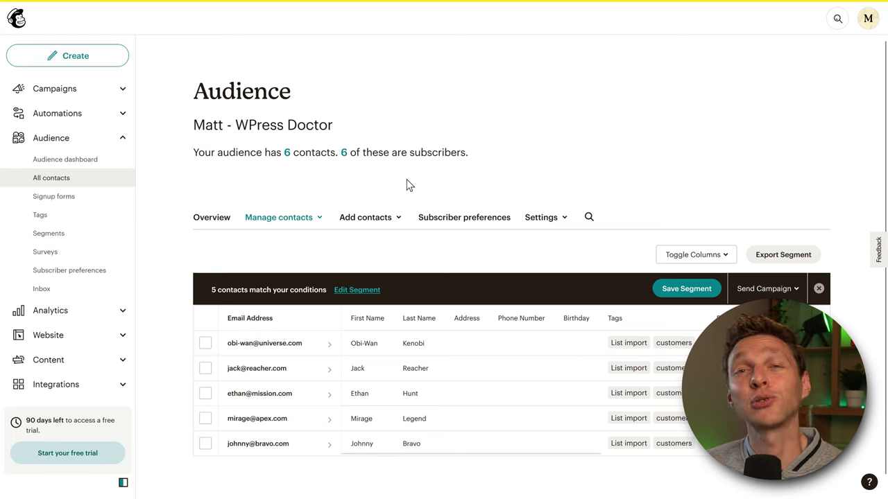
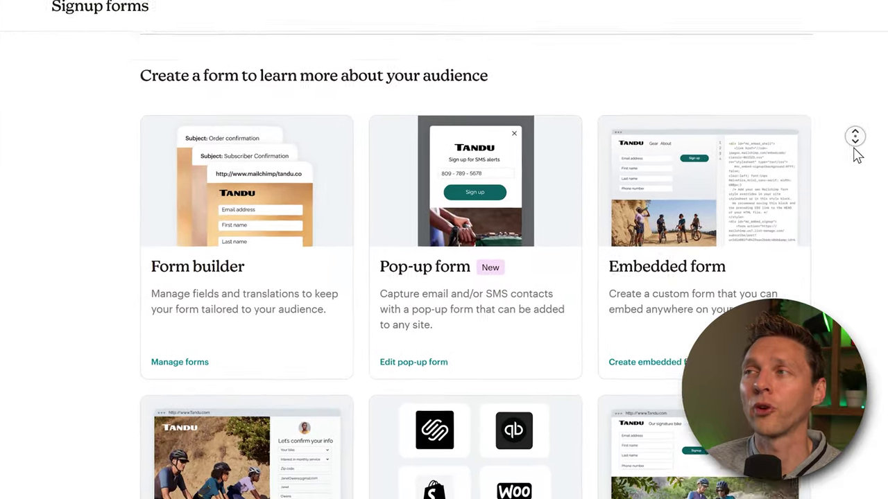
- Open the Form builder for the audience's signup form
{"action": "middle_click", "coordinate": [860, 151]}
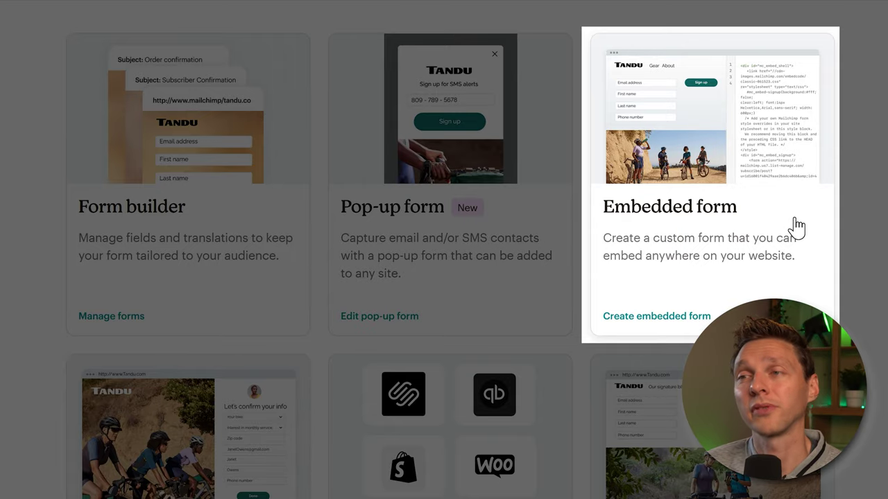
{"action": "scroll", "coordinate": [797, 224], "scroll_direction": "down", "scroll_amount": 3}
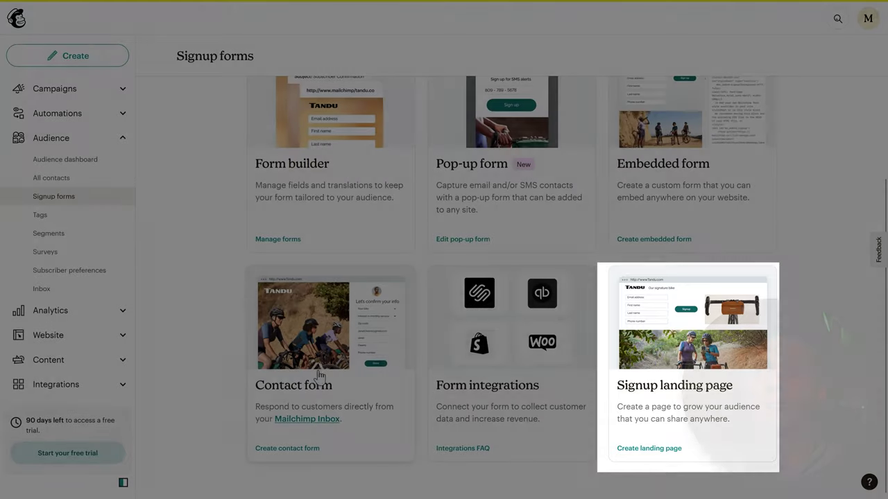
{"action": "scroll", "coordinate": [189, 356], "scroll_direction": "up", "scroll_amount": 3}
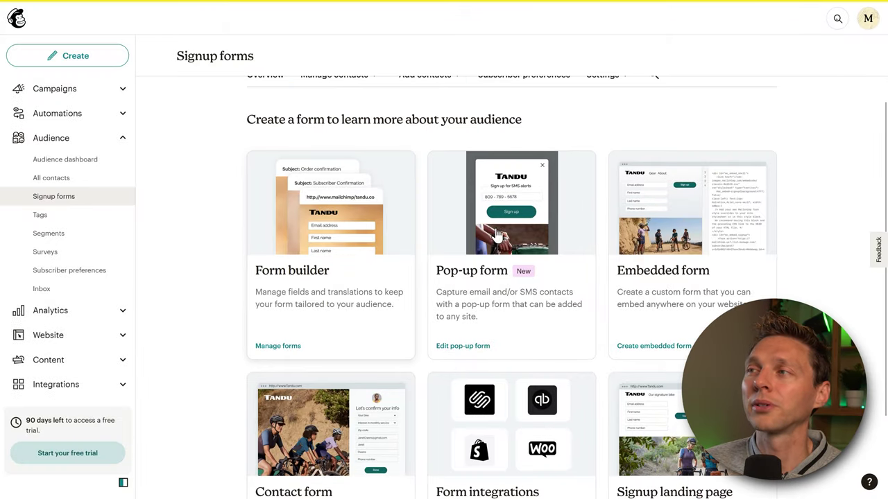
{"action": "left_click", "coordinate": [288, 287]}
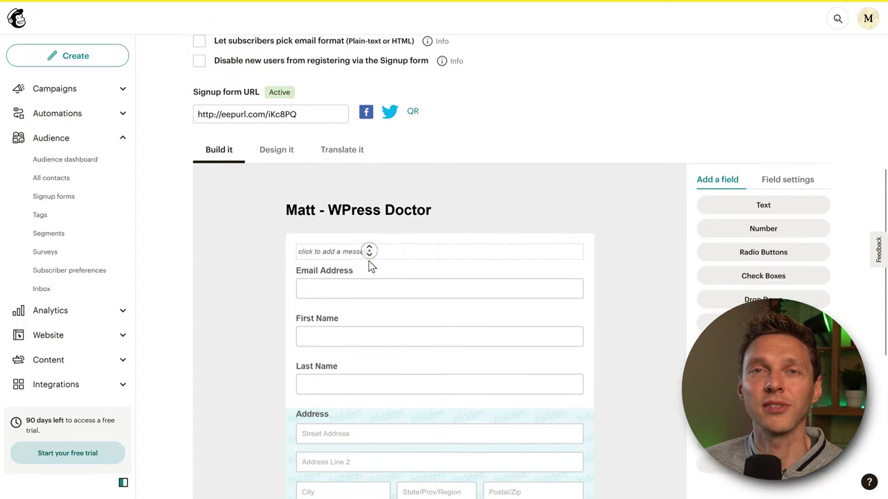
{"action": "middle_click", "coordinate": [369, 265]}
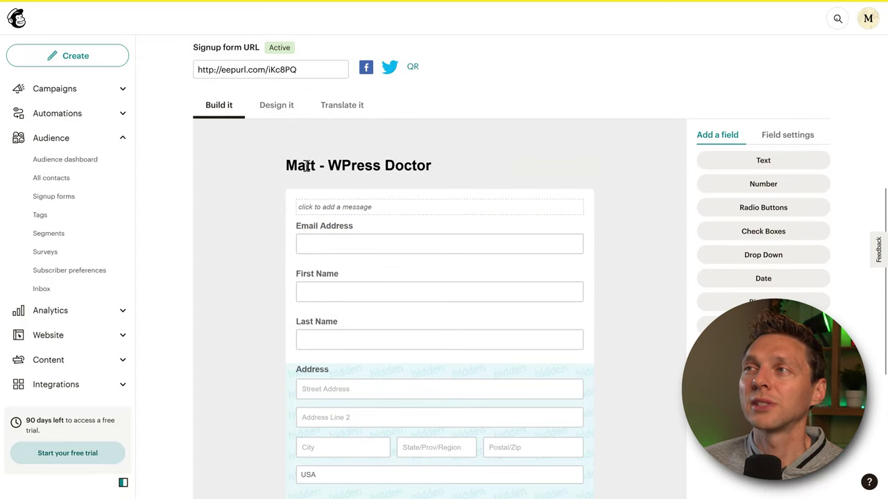
{"action": "left_click_drag", "start_coordinate": [284, 167], "coordinate": [413, 168]}
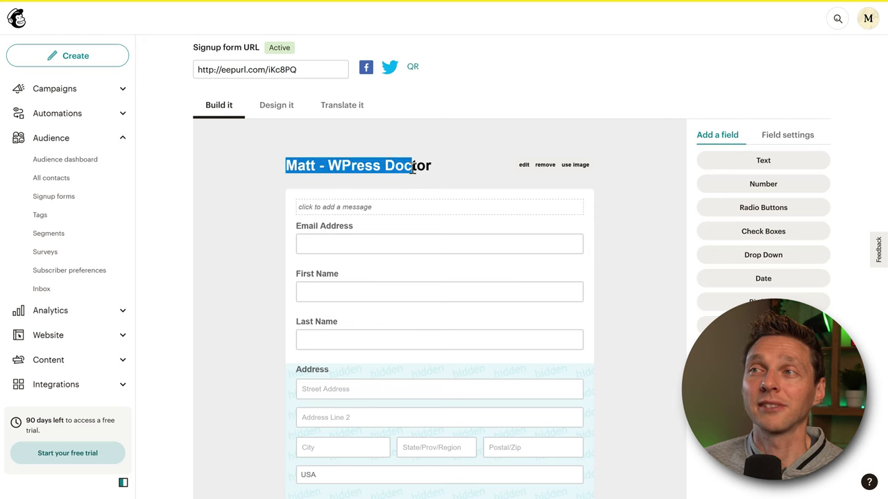
{"action": "left_click", "coordinate": [335, 158]}
- Preview the live signup form URL in a private browser window, then close it
{"action": "left_click_drag", "start_coordinate": [298, 69], "coordinate": [217, 71]}
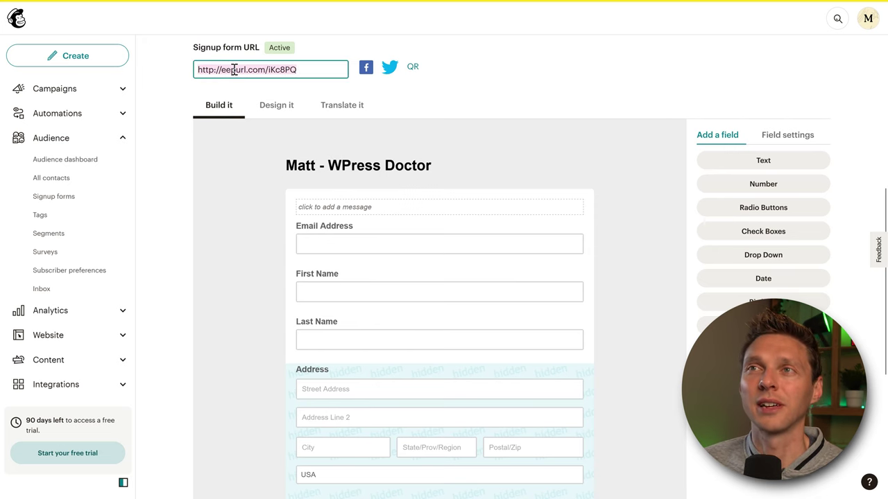
{"action": "right_click", "coordinate": [234, 70]}
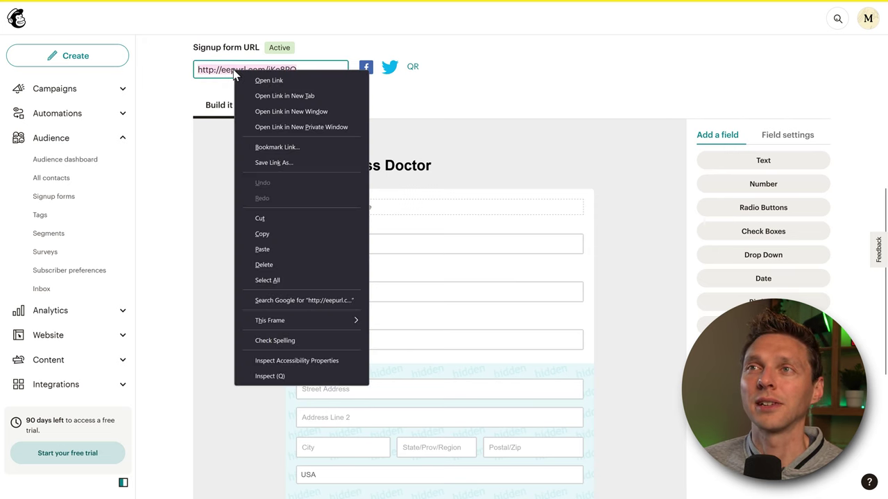
{"action": "left_click", "coordinate": [264, 127]}
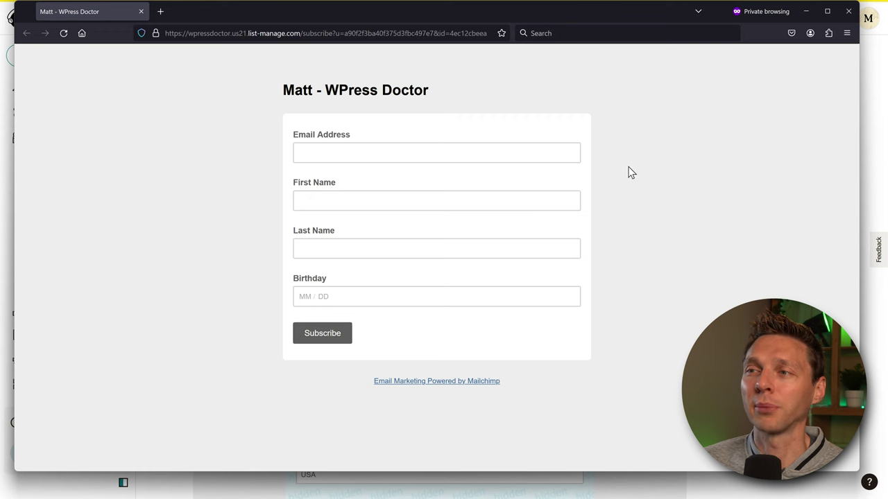
{"action": "left_click_drag", "start_coordinate": [621, 15], "coordinate": [626, 42]}
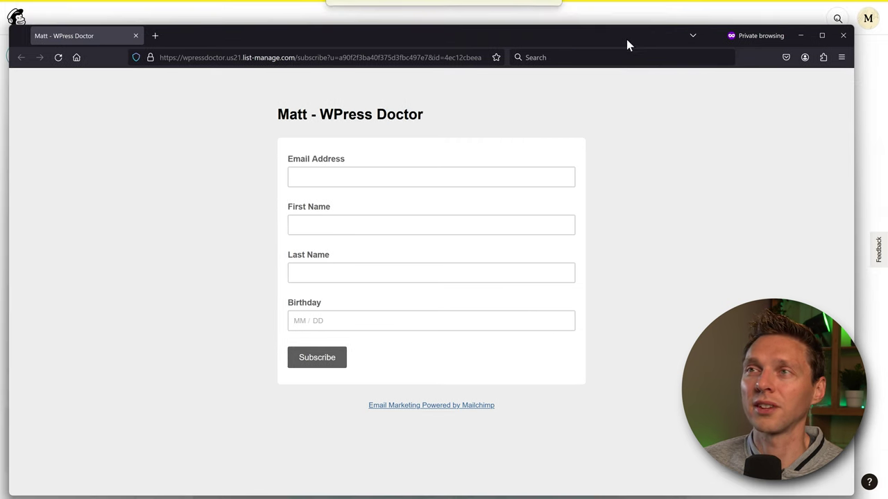
{"action": "left_click_drag", "start_coordinate": [545, 42], "coordinate": [543, 26]}
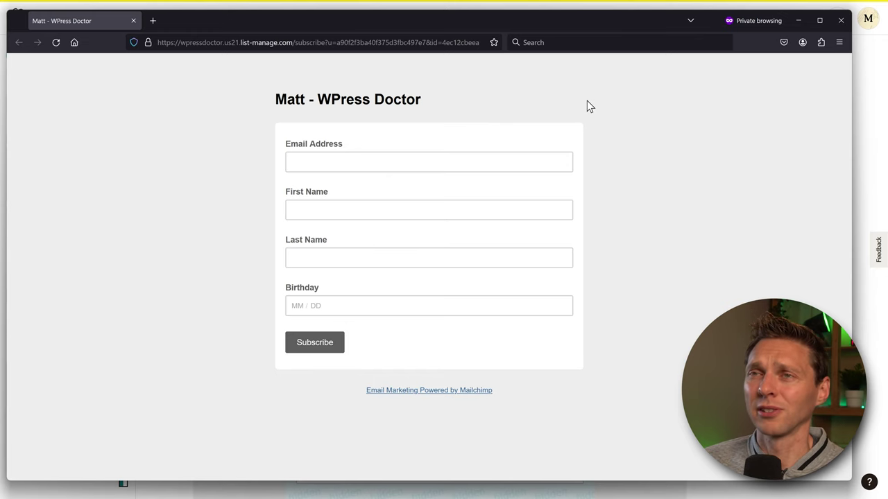
{"action": "left_click", "coordinate": [834, 23]}
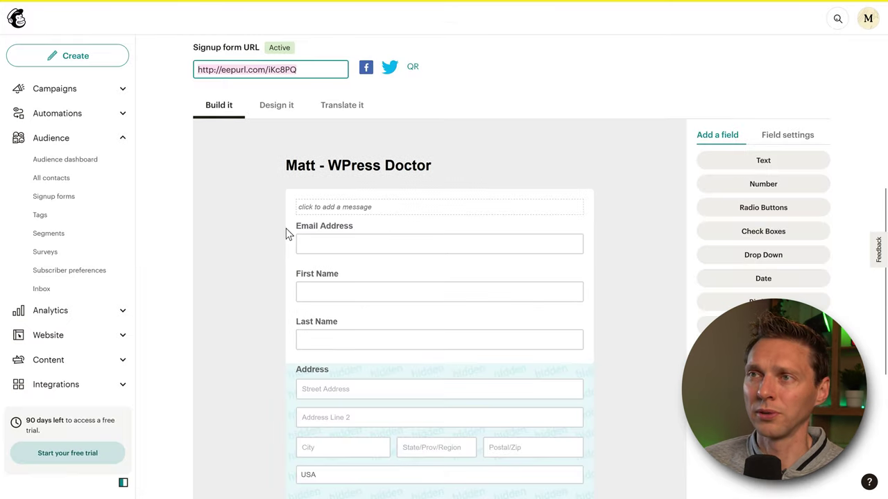
- Replace the heading with 'Sign up for weekly facts and monthly discounts!' and insert emojis
{"action": "left_click", "coordinate": [523, 165]}
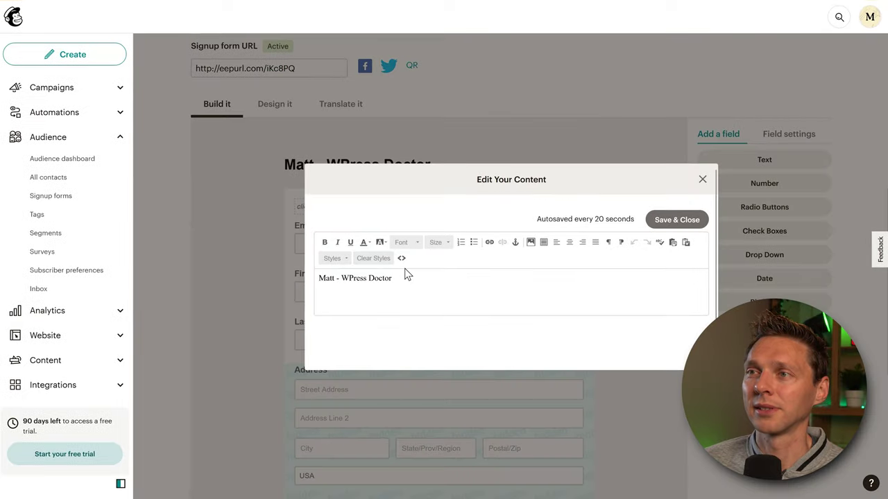
{"action": "left_click_drag", "start_coordinate": [407, 275], "coordinate": [333, 300]}
{"action": "type", "text": "Sign"}
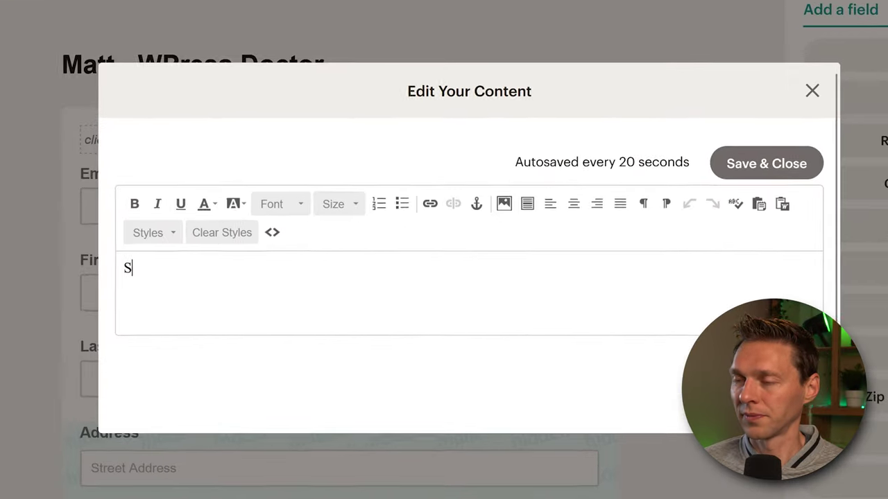
{"action": "type", "text": "up for weekly facts and monthly discounts!"}
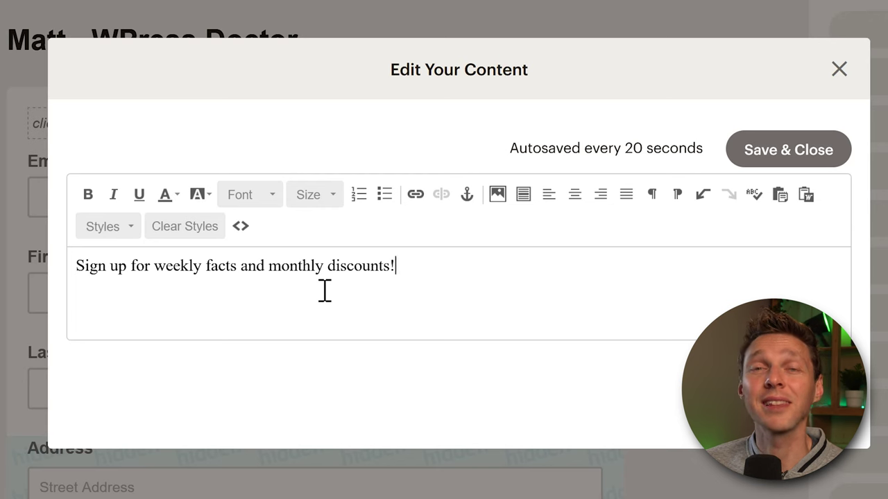
{"action": "left_click", "coordinate": [396, 292]}
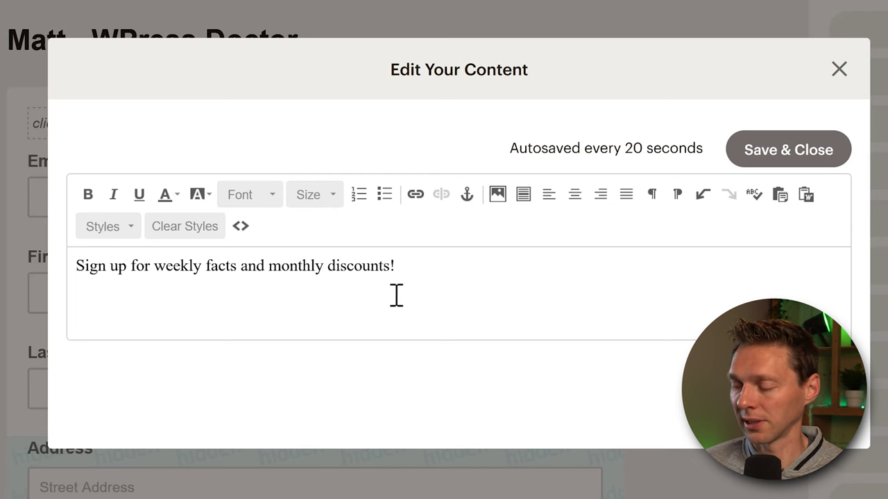
{"action": "right_click", "coordinate": [393, 306]}
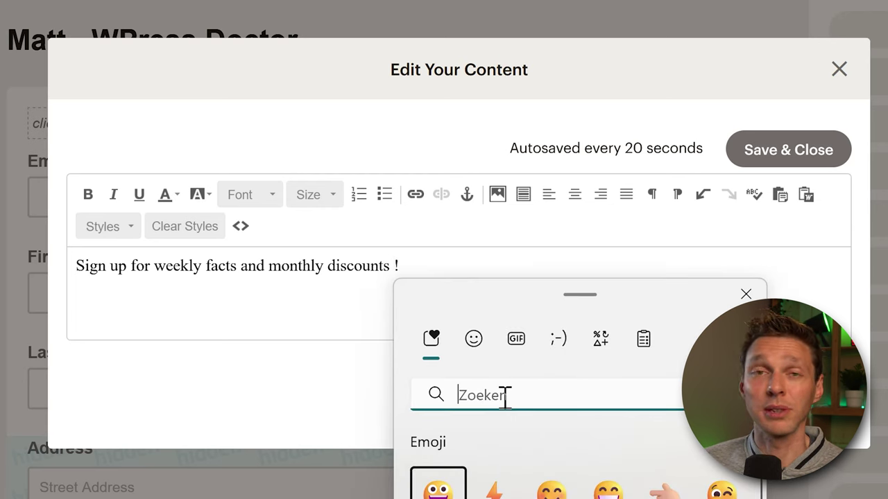
{"action": "left_click", "coordinate": [473, 340]}
- Make 'weekly facts' and 'monthly discounts' bold
{"action": "left_click_drag", "start_coordinate": [154, 268], "coordinate": [234, 278]}
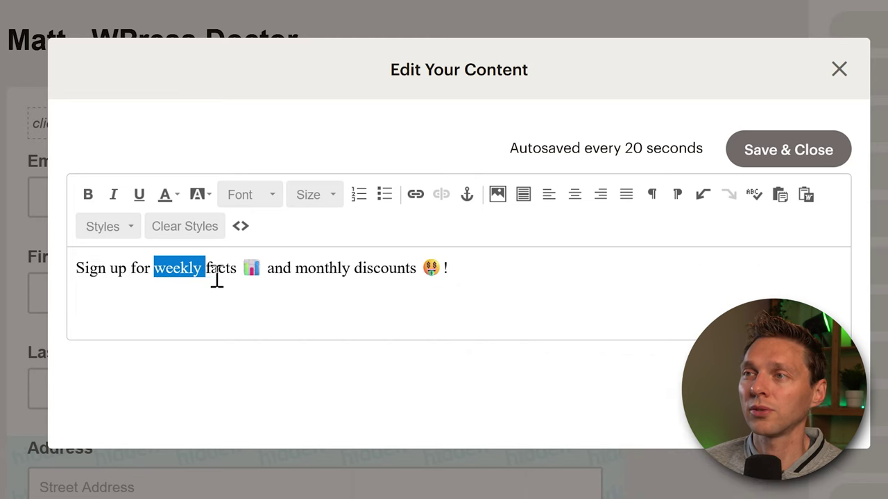
{"action": "left_click", "coordinate": [88, 194]}
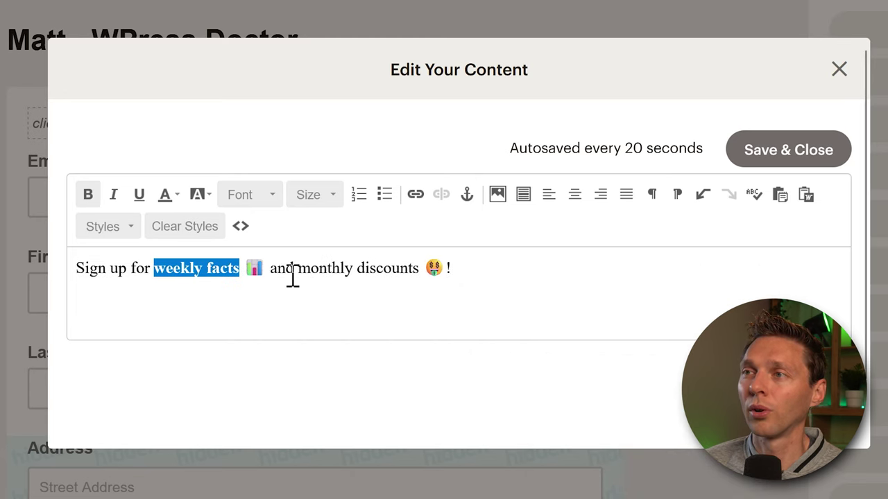
{"action": "left_click_drag", "start_coordinate": [295, 273], "coordinate": [419, 271]}
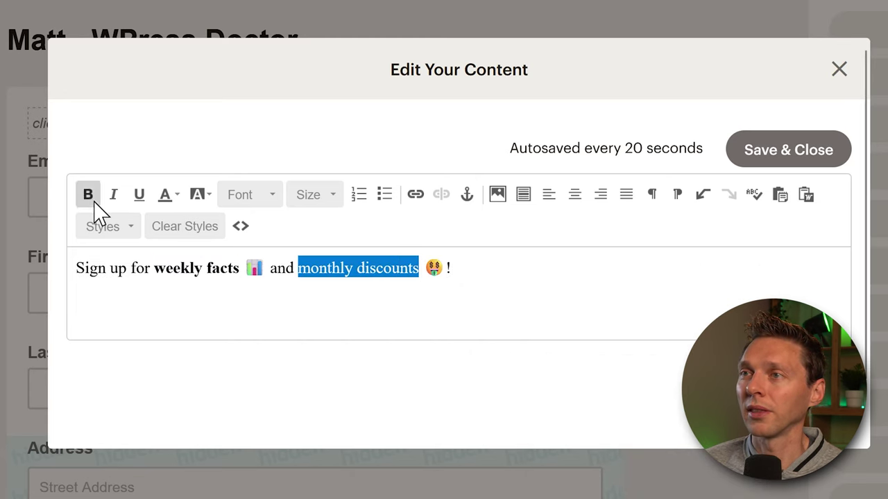
{"action": "left_click", "coordinate": [88, 195]}
{"action": "left_click", "coordinate": [238, 278]}
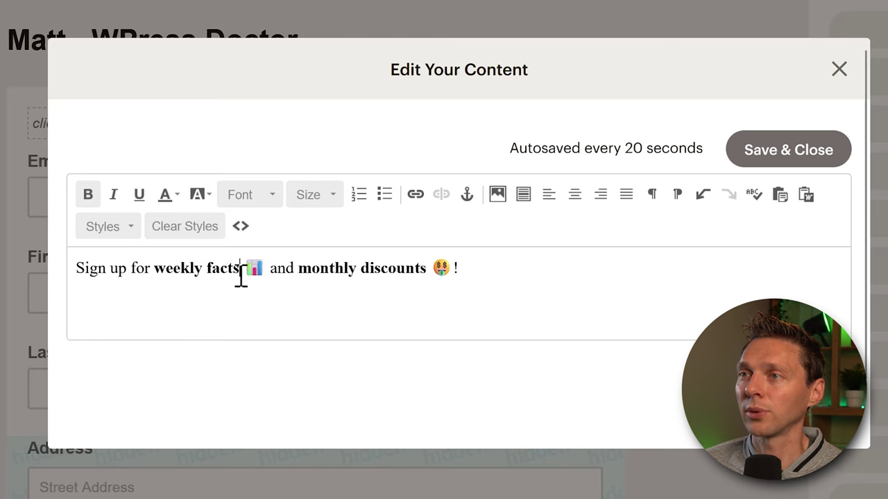
- Set the key phrases to font size 18 and save the heading
{"action": "left_click_drag", "start_coordinate": [240, 276], "coordinate": [159, 275]}
{"action": "left_click", "coordinate": [331, 204]}
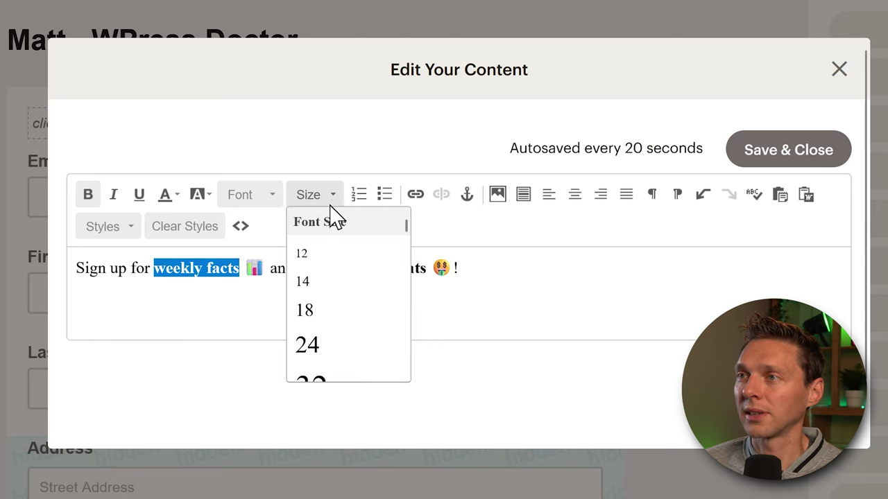
{"action": "left_click", "coordinate": [323, 310]}
{"action": "left_click", "coordinate": [307, 268]}
{"action": "left_click", "coordinate": [442, 268]}
{"action": "left_click", "coordinate": [553, 308]}
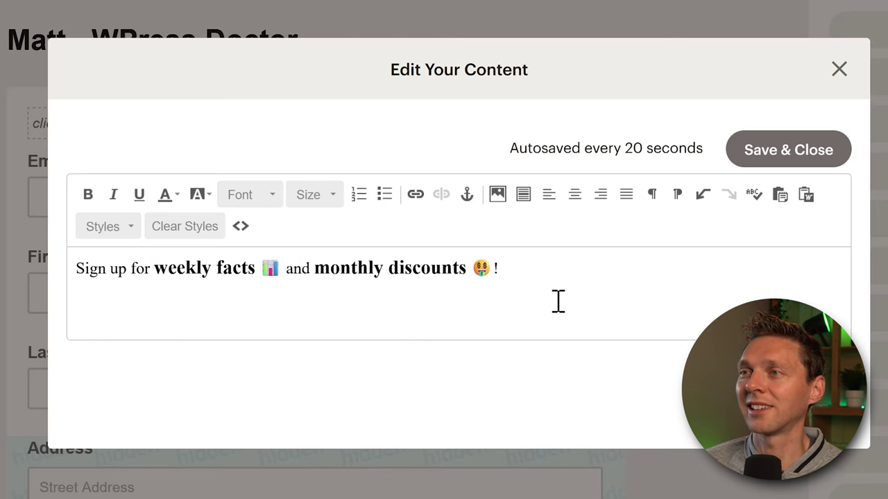
{"action": "left_click", "coordinate": [788, 150]}
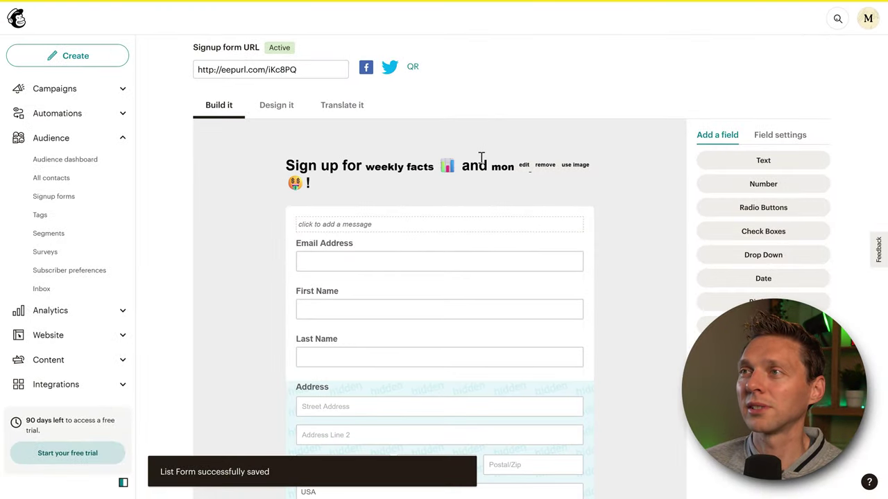
- Preview the live signup form with its new emoji heading in a private window
{"action": "right_click", "coordinate": [284, 70]}
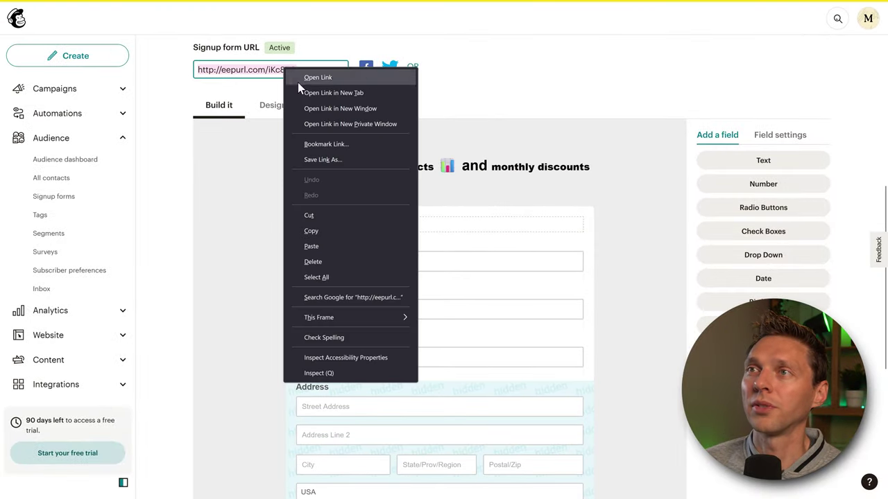
{"action": "left_click", "coordinate": [319, 118]}
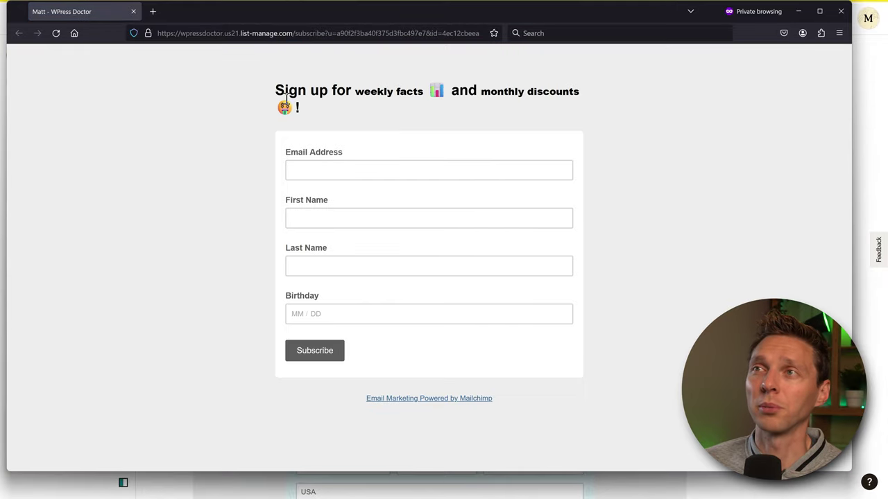
{"action": "left_click_drag", "start_coordinate": [363, 95], "coordinate": [544, 112]}
{"action": "left_click", "coordinate": [545, 116]}
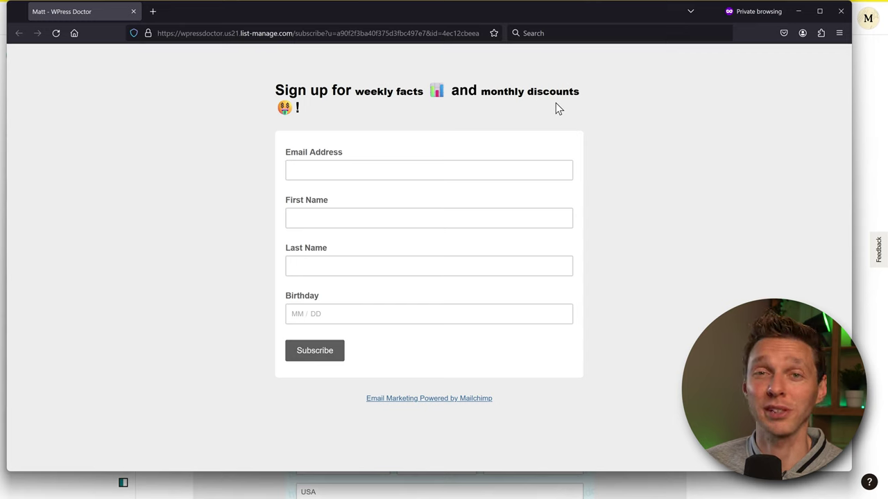
- Close the preview and save the form's intro message about the WPress Doctor
{"action": "left_click", "coordinate": [841, 11]}
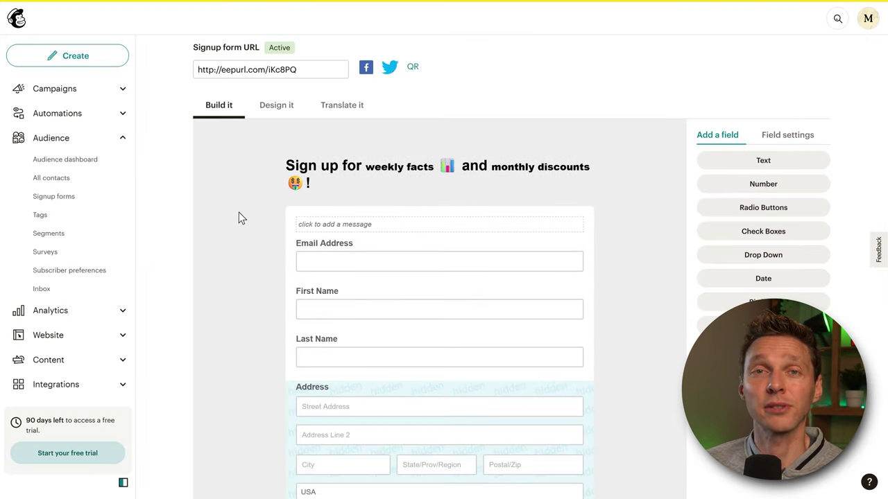
{"action": "middle_click", "coordinate": [647, 161]}
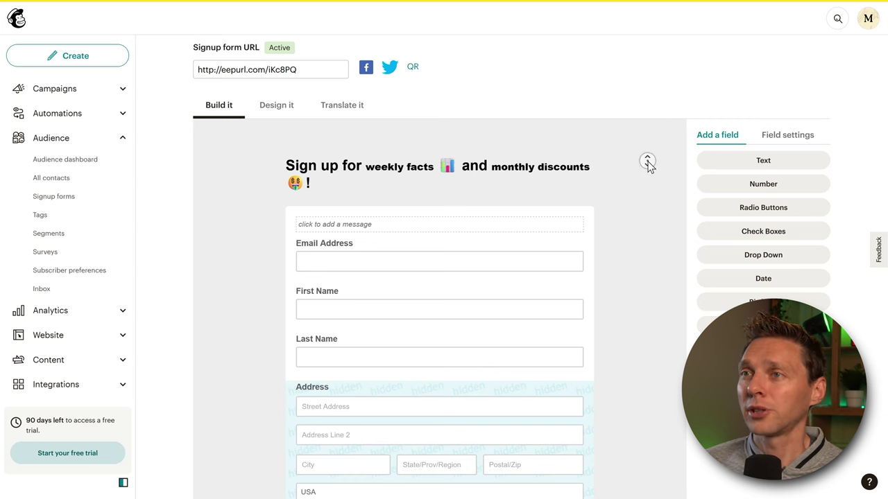
{"action": "left_click", "coordinate": [376, 192]}
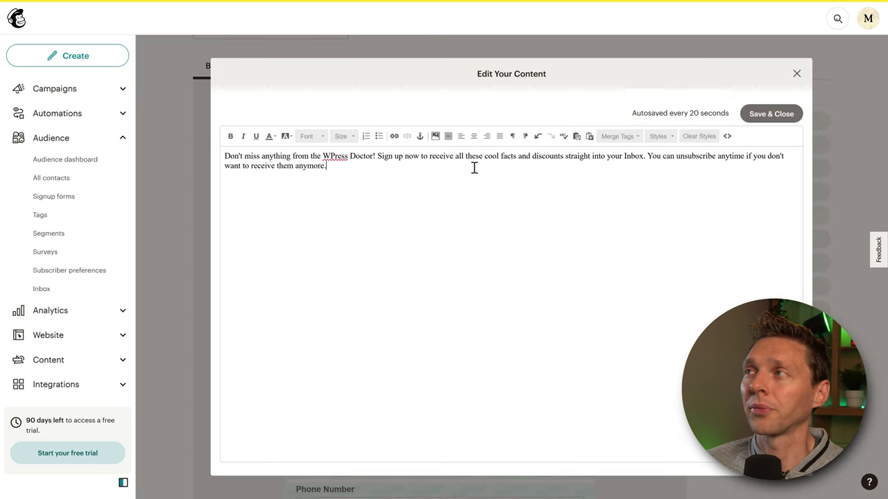
{"action": "left_click", "coordinate": [770, 114]}
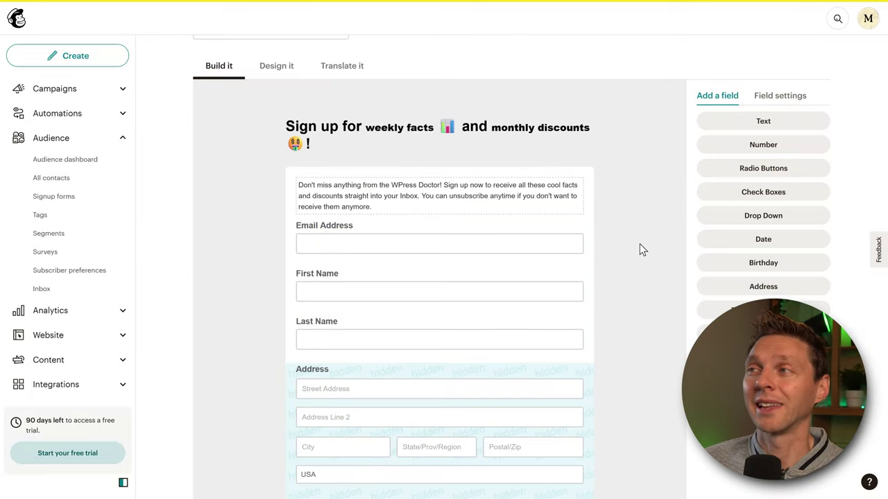
- Delete the hidden Address field, confirming with DELETE
{"action": "scroll", "coordinate": [637, 233], "scroll_direction": "down", "scroll_amount": 3}
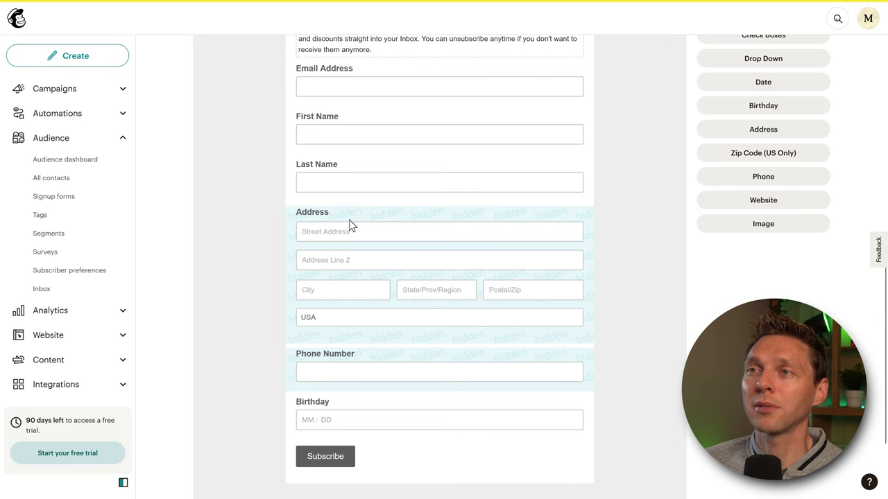
{"action": "left_click", "coordinate": [316, 220]}
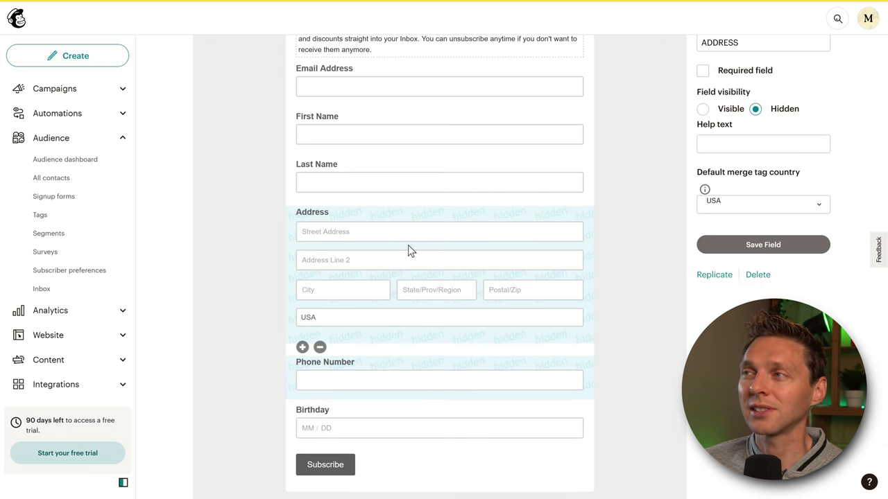
{"action": "scroll", "coordinate": [680, 239], "scroll_direction": "up", "scroll_amount": 3}
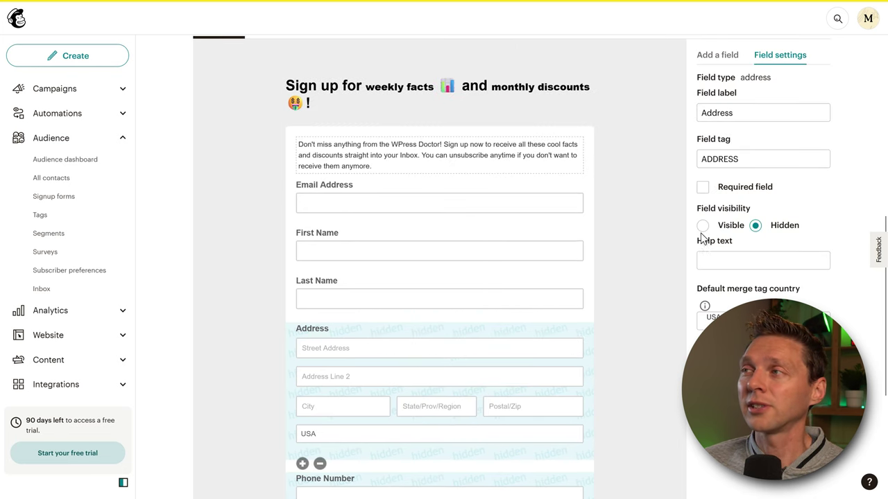
{"action": "left_click", "coordinate": [703, 226]}
{"action": "left_click", "coordinate": [754, 225]}
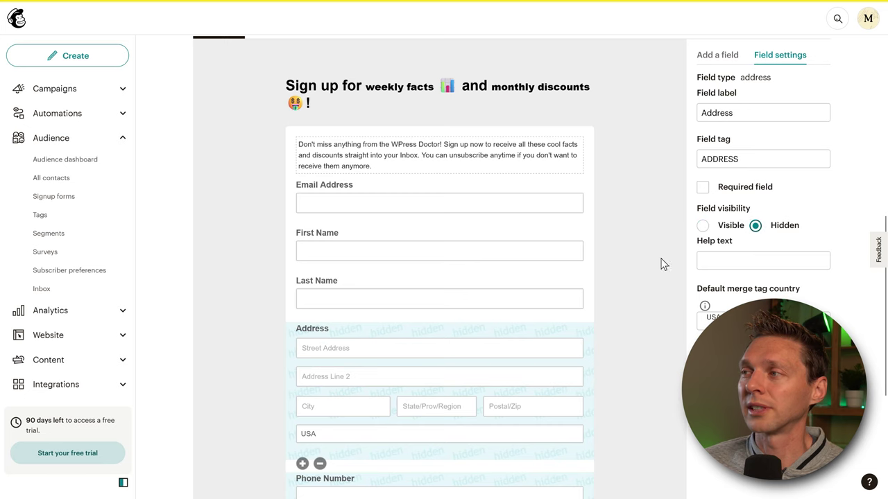
{"action": "scroll", "coordinate": [655, 270], "scroll_direction": "down", "scroll_amount": 1}
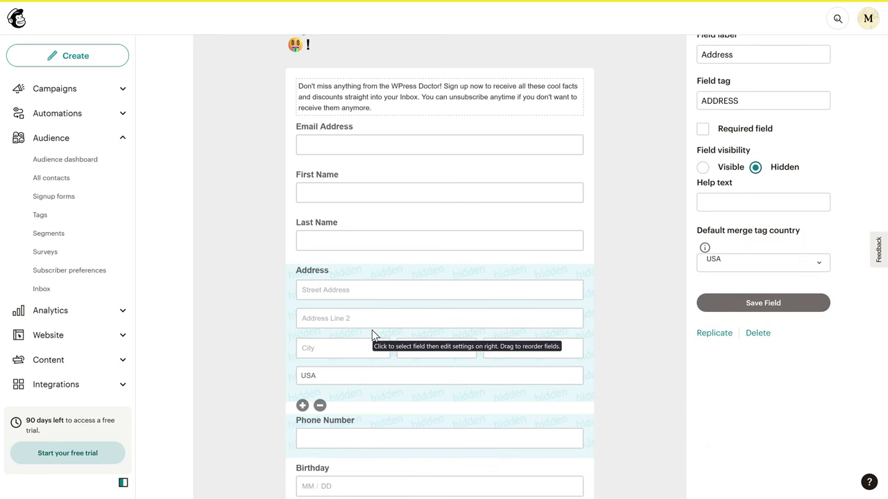
{"action": "left_click", "coordinate": [756, 334]}
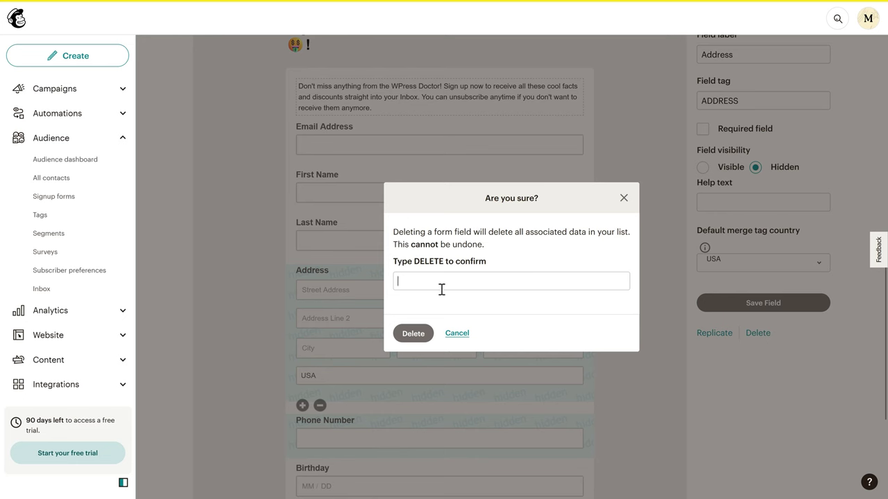
{"action": "type", "text": "DELTE"}
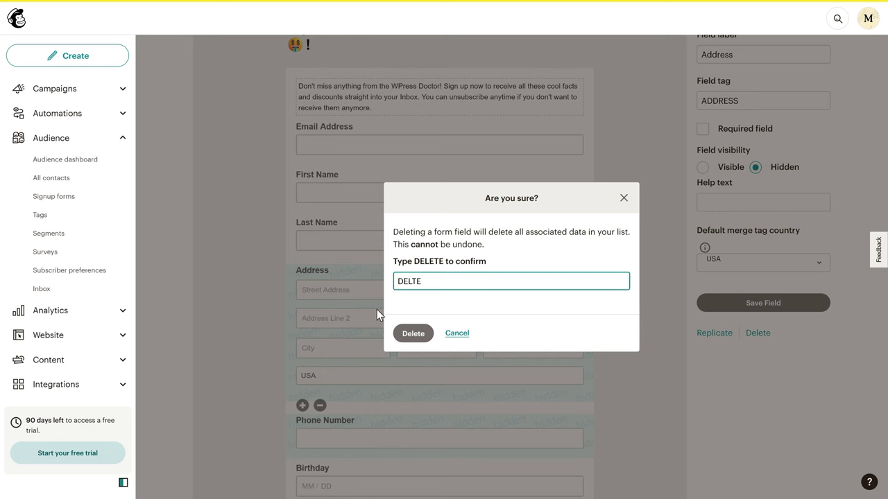
{"action": "key", "text": "BackSpace"}
{"action": "key", "text": "BackSpace"}
{"action": "type", "text": "ETE"}
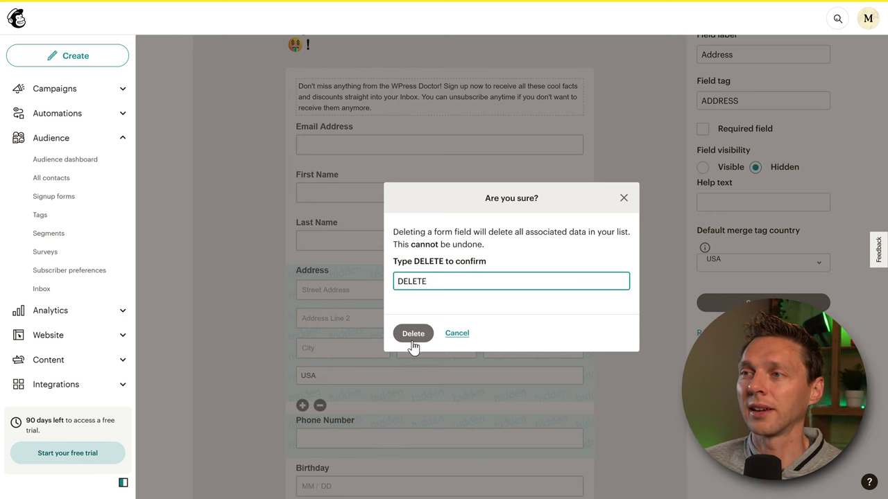
{"action": "left_click", "coordinate": [413, 338]}
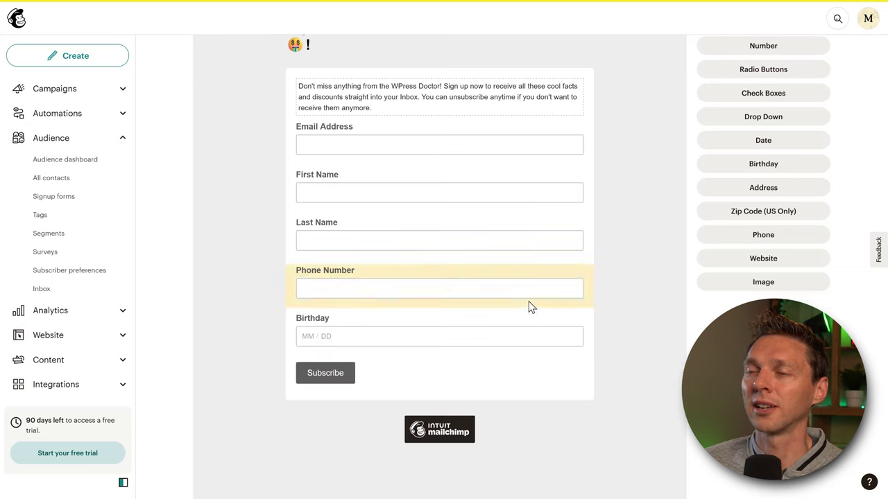
- Delete the Phone Number field, confirming with DELETE
{"action": "left_click", "coordinate": [474, 281]}
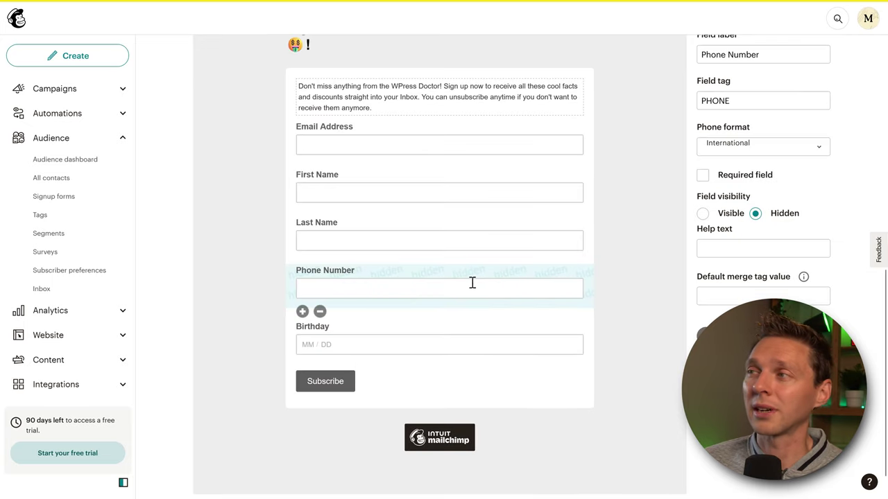
{"action": "key", "text": "Delete"}
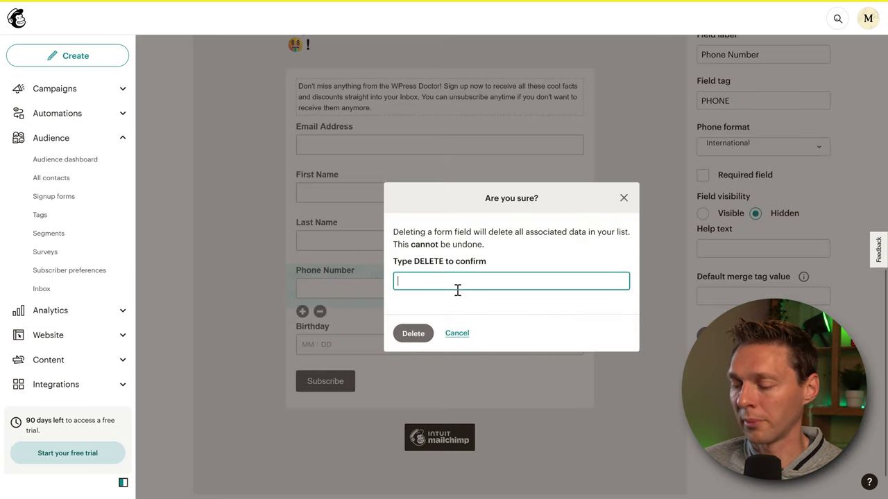
{"action": "type", "text": "DELETE"}
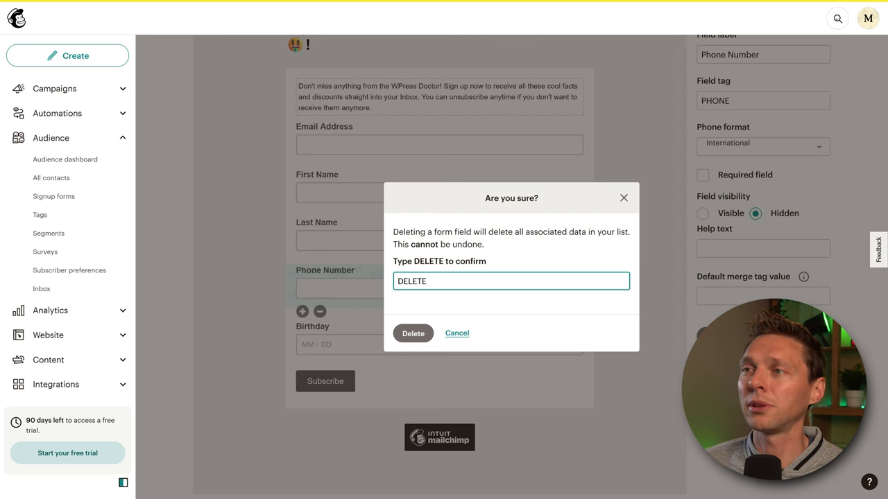
{"action": "left_click", "coordinate": [414, 334]}
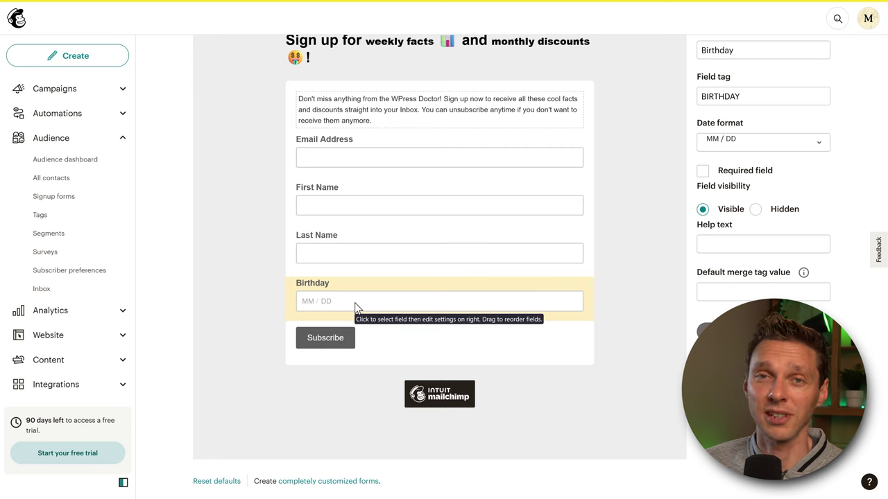
{"action": "scroll", "coordinate": [691, 166], "scroll_direction": "up", "scroll_amount": 2}
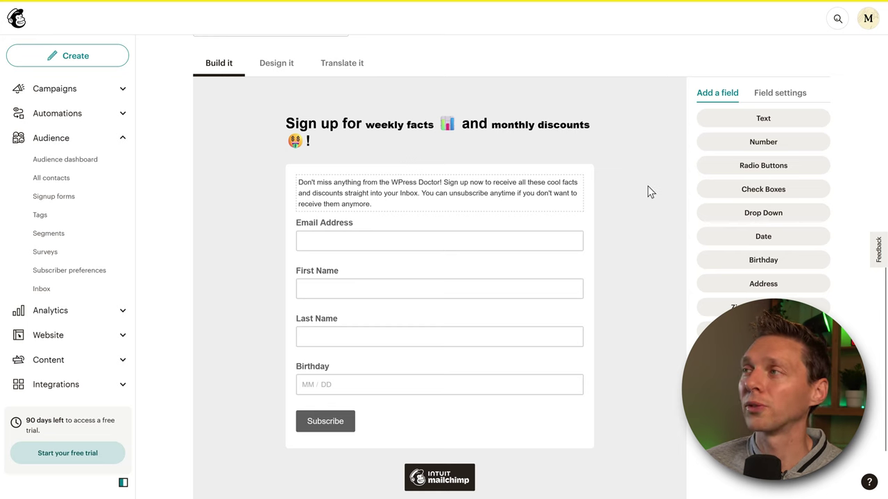
- Add a Checkboxes field labelled 'Did you already subscribed?' with three answer options
{"action": "left_click", "coordinate": [769, 194]}
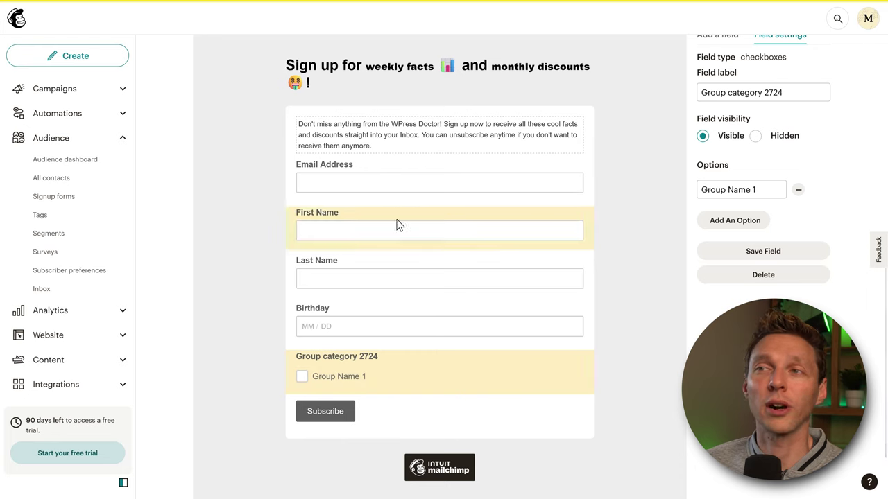
{"action": "scroll", "coordinate": [531, 238], "scroll_direction": "up", "scroll_amount": 1}
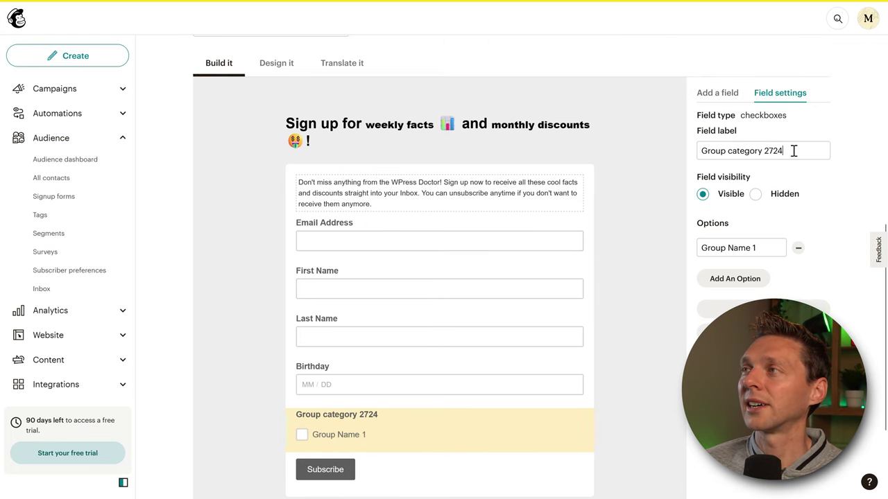
{"action": "left_click_drag", "start_coordinate": [794, 151], "coordinate": [698, 153]}
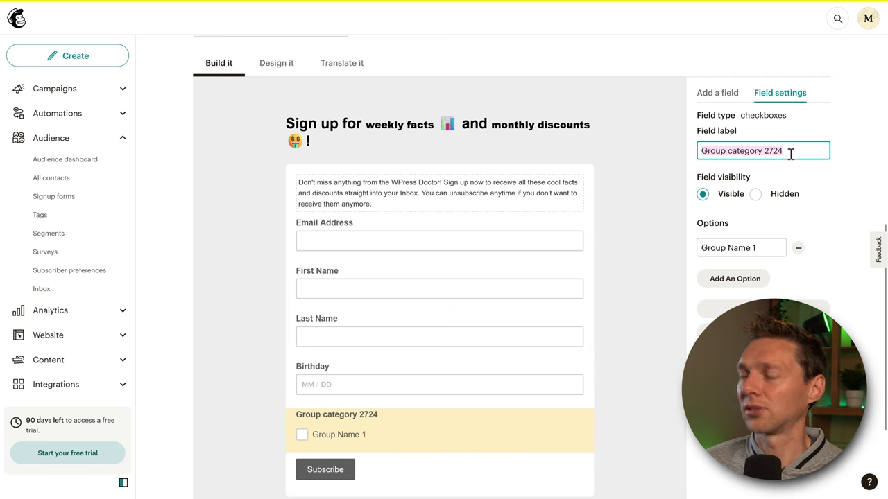
{"action": "type", "text": "Did ou al"}
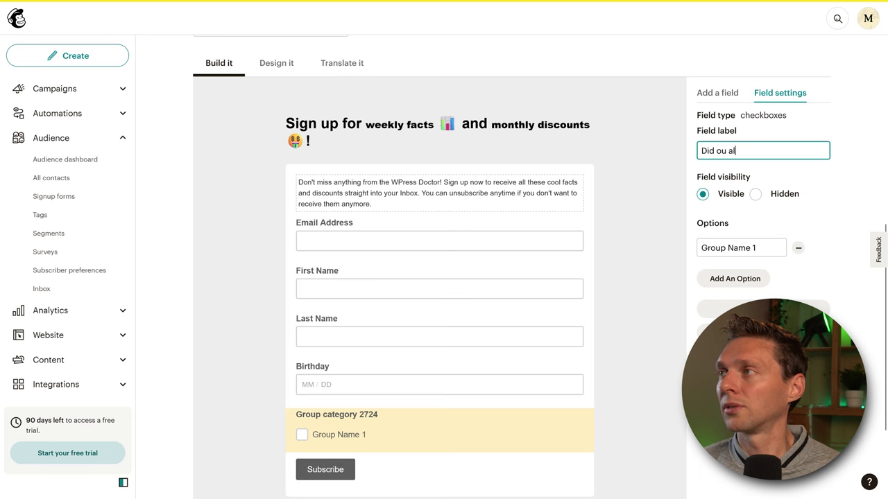
{"action": "key", "text": "BackSpace"}
{"action": "key", "text": "BackSpace"}
{"action": "key", "text": "BackSpace"}
{"action": "key", "text": "BackSpace"}
{"action": "key", "text": "BackSpace"}
{"action": "type", "text": "you alrea"}
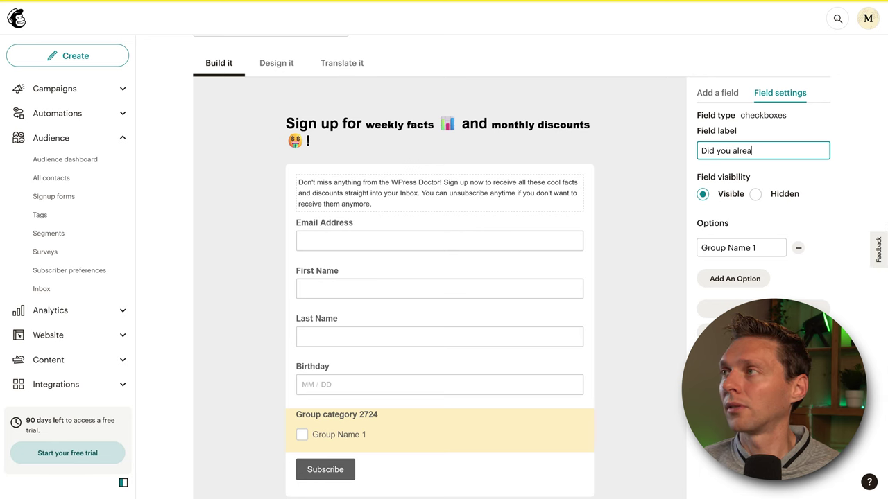
{"action": "type", "text": "dy subscribed?"}
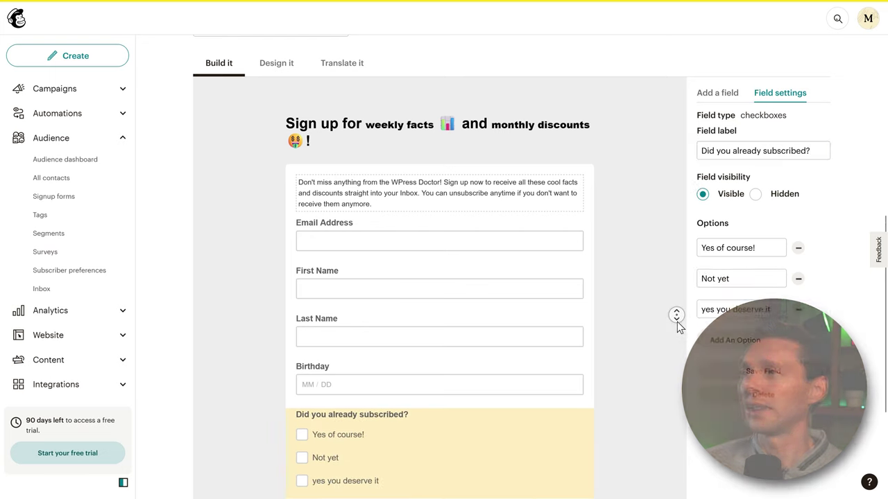
{"action": "left_click", "coordinate": [763, 373]}
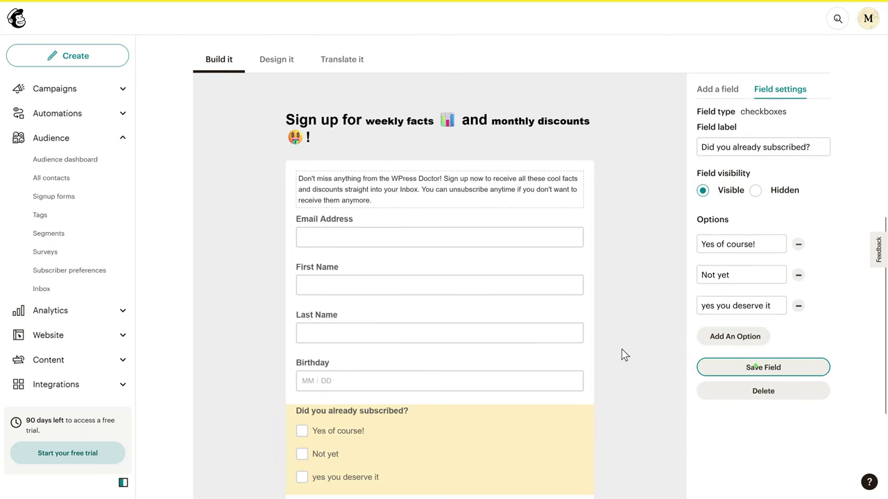
- Test the 'Yes of course!' and 'Not yet' checkboxes, leaving both unticked
{"action": "scroll", "coordinate": [617, 345], "scroll_direction": "down", "scroll_amount": 3}
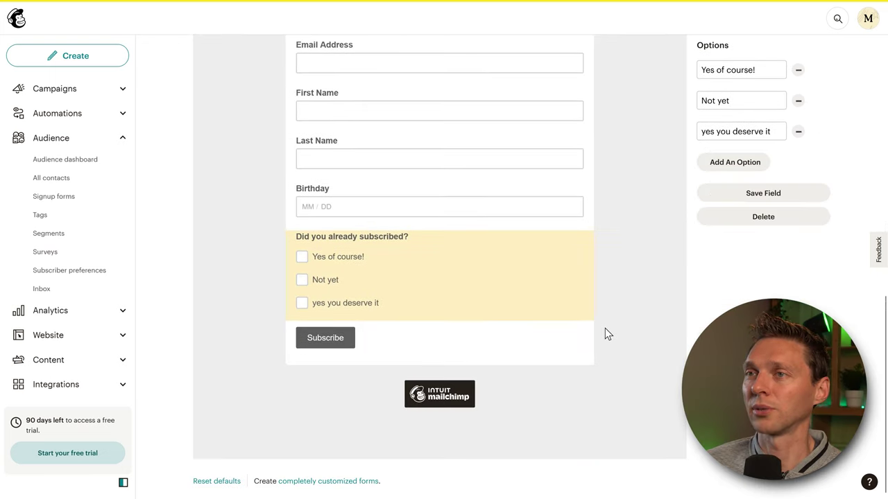
{"action": "left_click", "coordinate": [302, 257]}
{"action": "left_click", "coordinate": [303, 281]}
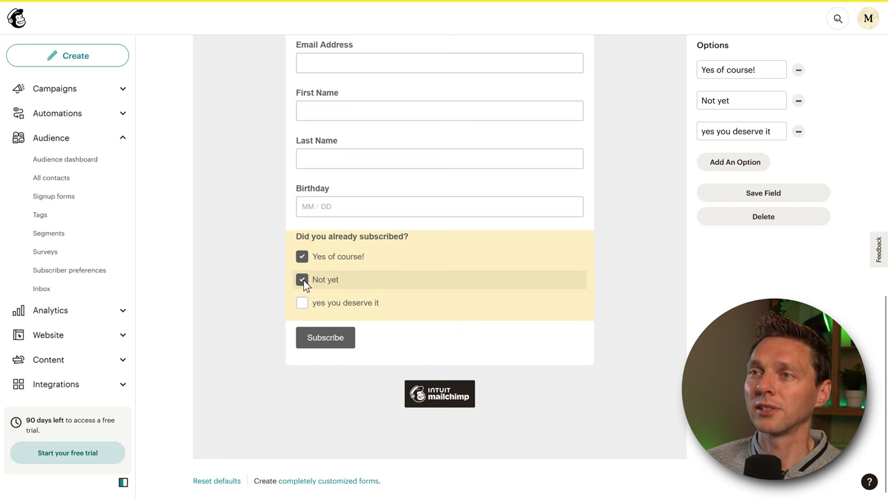
{"action": "left_click", "coordinate": [303, 280]}
{"action": "left_click", "coordinate": [300, 258]}
- Rearrange the fields so First Name and Last Name sit above Birthday
{"action": "scroll", "coordinate": [449, 290], "scroll_direction": "up", "scroll_amount": 1}
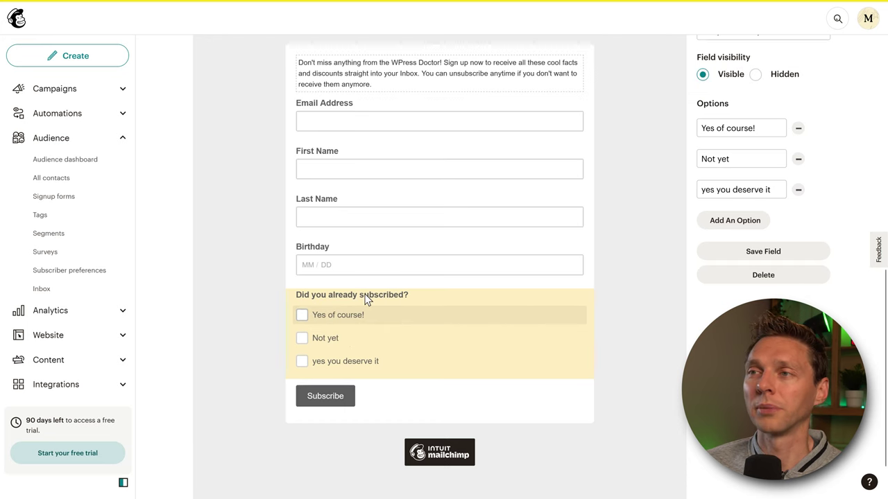
{"action": "scroll", "coordinate": [366, 301], "scroll_direction": "up", "scroll_amount": 1}
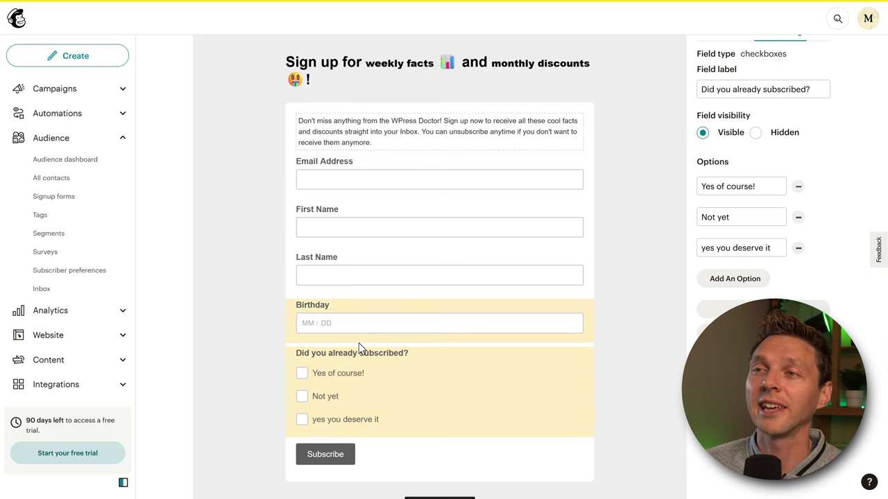
{"action": "left_click_drag", "start_coordinate": [354, 313], "coordinate": [361, 222]}
{"action": "left_click_drag", "start_coordinate": [345, 271], "coordinate": [360, 274]}
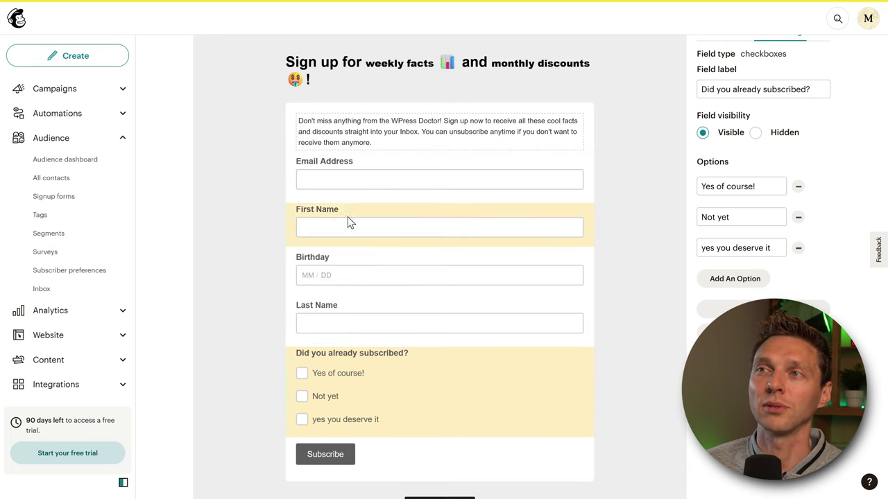
{"action": "left_click_drag", "start_coordinate": [338, 315], "coordinate": [336, 267]}
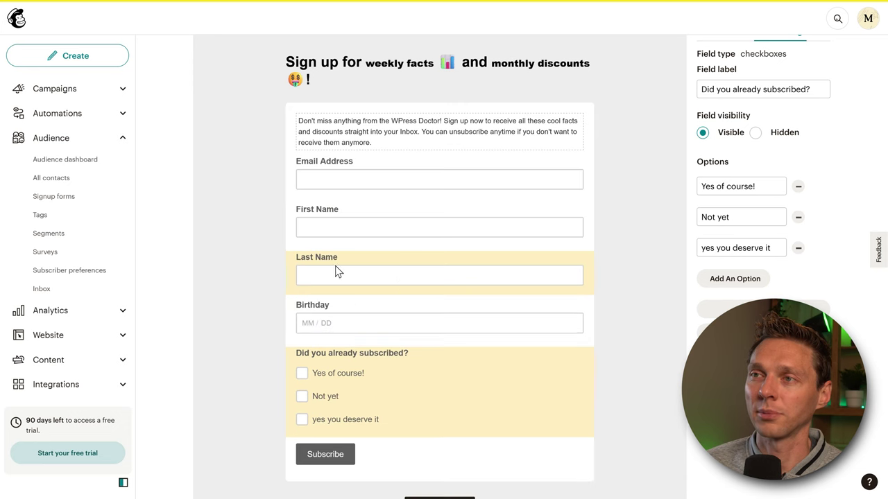
- Scroll back to the signup form URL and bring up its link options
{"action": "scroll", "coordinate": [532, 279], "scroll_direction": "up", "scroll_amount": 3}
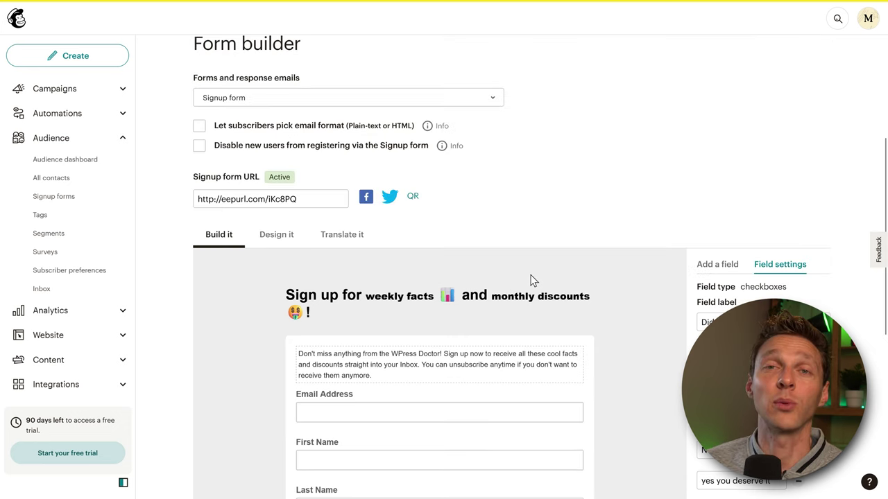
{"action": "scroll", "coordinate": [557, 285], "scroll_direction": "down", "scroll_amount": 3}
{"action": "scroll", "coordinate": [557, 268], "scroll_direction": "up", "scroll_amount": 2}
{"action": "scroll", "coordinate": [561, 259], "scroll_direction": "up", "scroll_amount": 1}
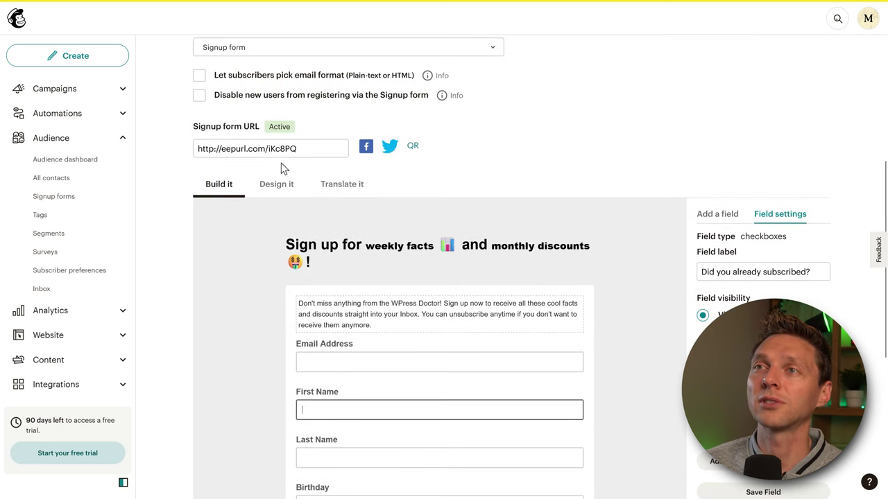
{"action": "right_click", "coordinate": [277, 154]}
- Open the live signup form privately and test ticking then clearing the subscription answers
{"action": "triple_click", "coordinate": [254, 150]}
{"action": "right_click", "coordinate": [254, 150]}
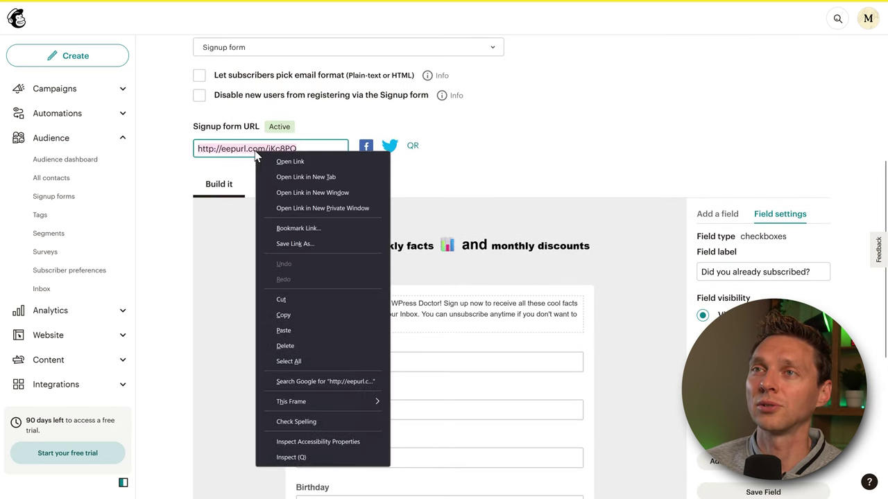
{"action": "left_click", "coordinate": [343, 208]}
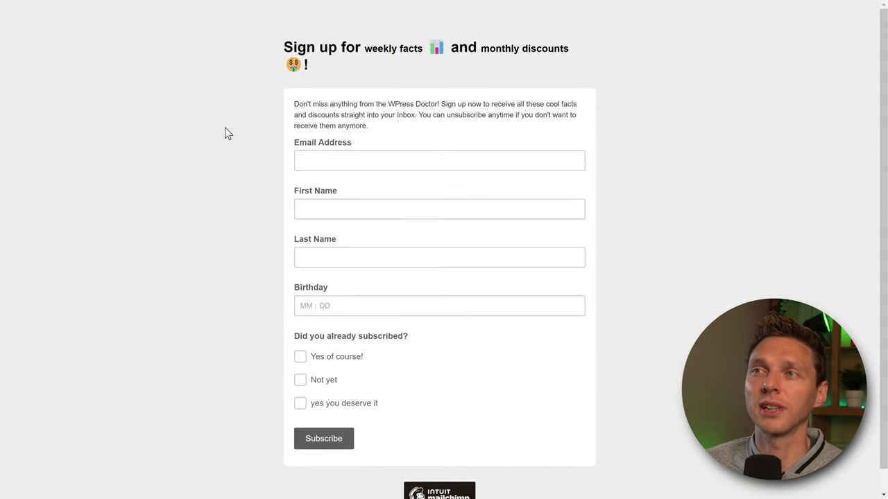
{"action": "left_click", "coordinate": [301, 357]}
{"action": "left_click", "coordinate": [300, 380]}
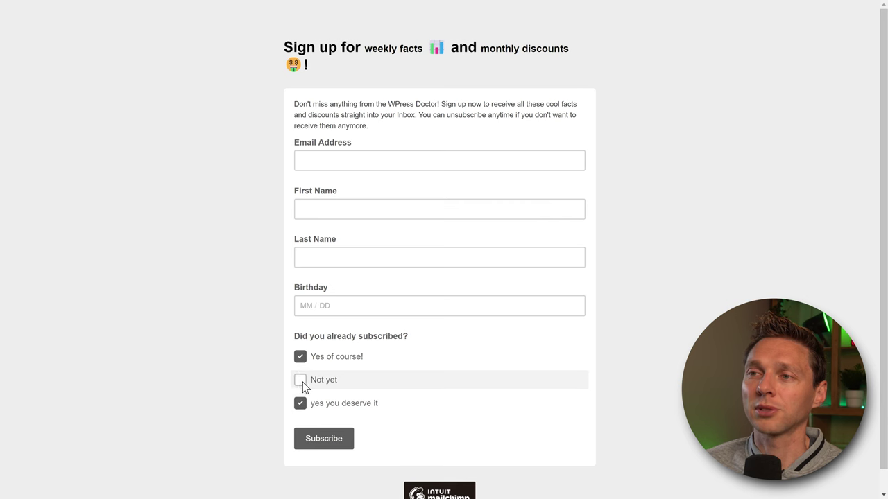
{"action": "left_click", "coordinate": [301, 404]}
{"action": "left_click", "coordinate": [300, 404]}
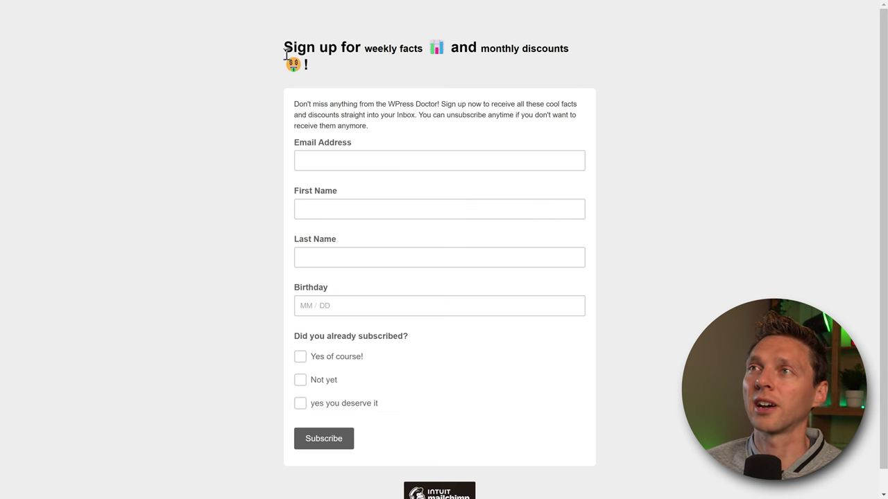
- Inspect the bold 'weekly facts' phrase in the live form's heading
{"action": "left_click_drag", "start_coordinate": [284, 47], "coordinate": [533, 51]}
{"action": "left_click", "coordinate": [532, 51]}
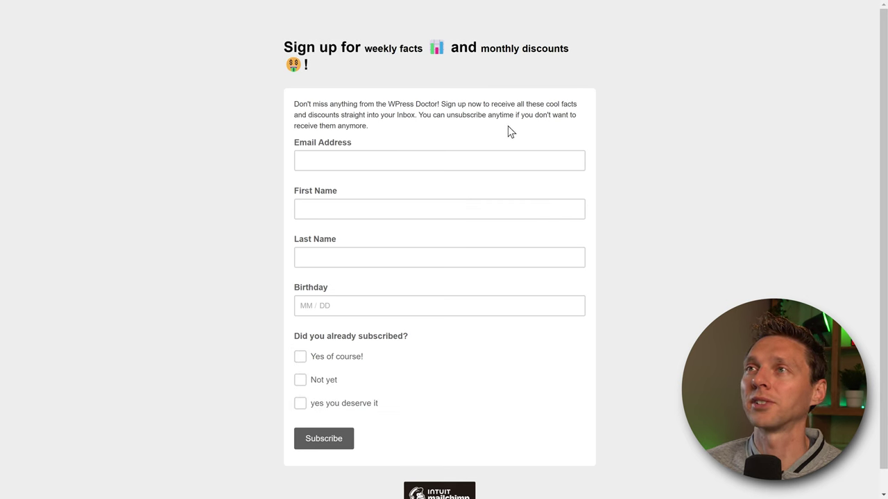
{"action": "left_click_drag", "start_coordinate": [364, 55], "coordinate": [424, 49]}
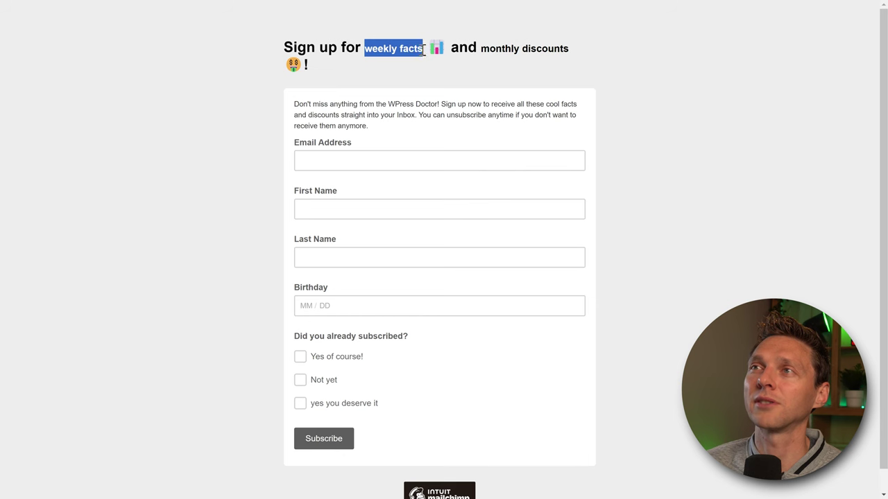
{"action": "left_click_drag", "start_coordinate": [361, 48], "coordinate": [425, 49]}
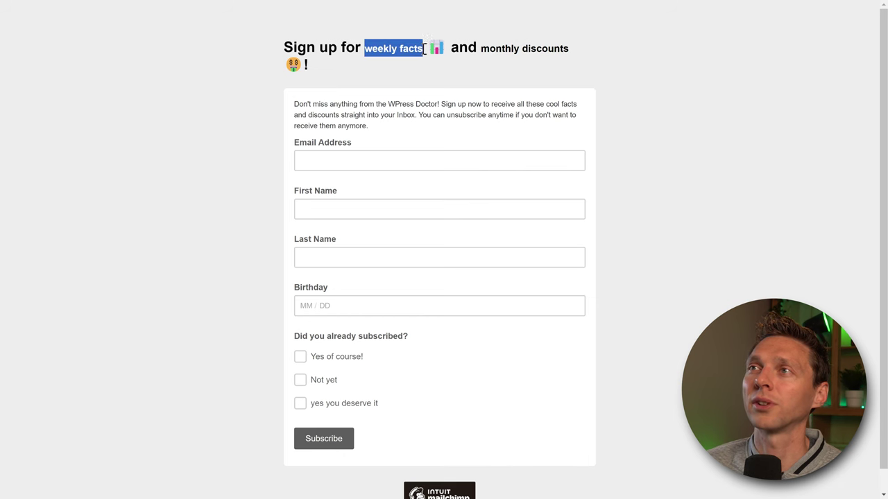
{"action": "left_click", "coordinate": [432, 90]}
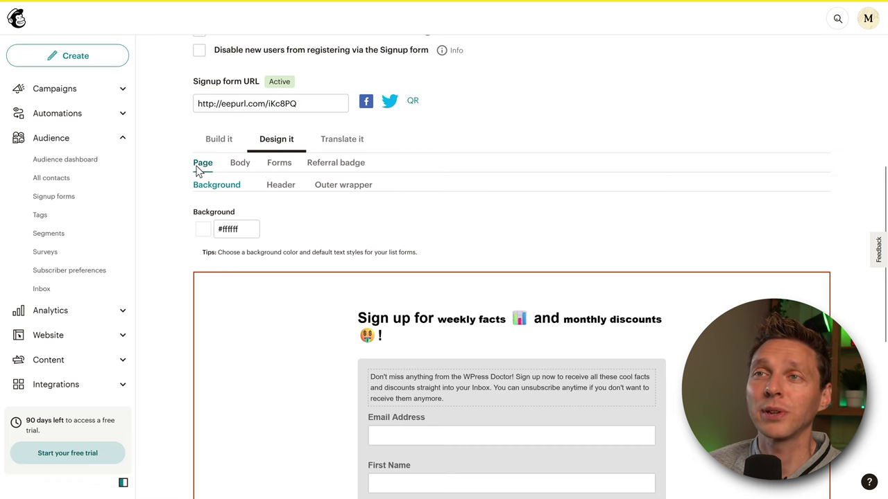
- Review the Body style settings: foreground, default text and link colour
{"action": "middle_click", "coordinate": [259, 254]}
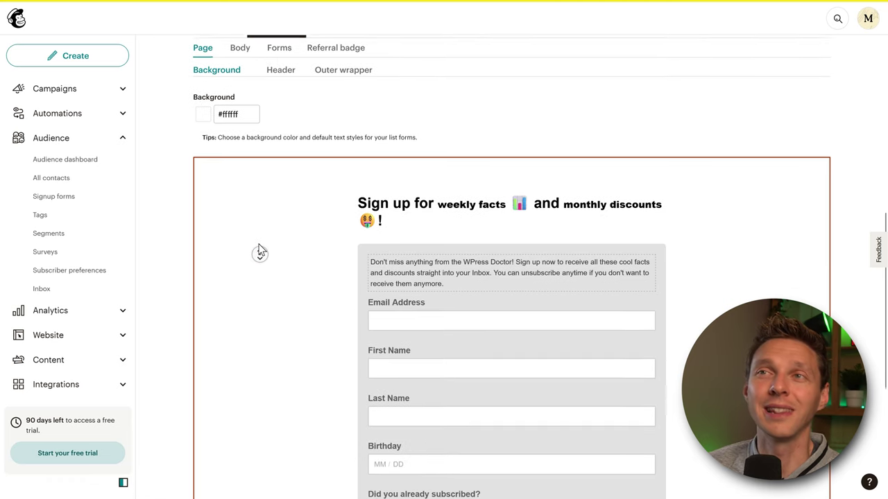
{"action": "scroll", "coordinate": [260, 254], "scroll_direction": "up", "scroll_amount": 1}
{"action": "left_click", "coordinate": [241, 95]}
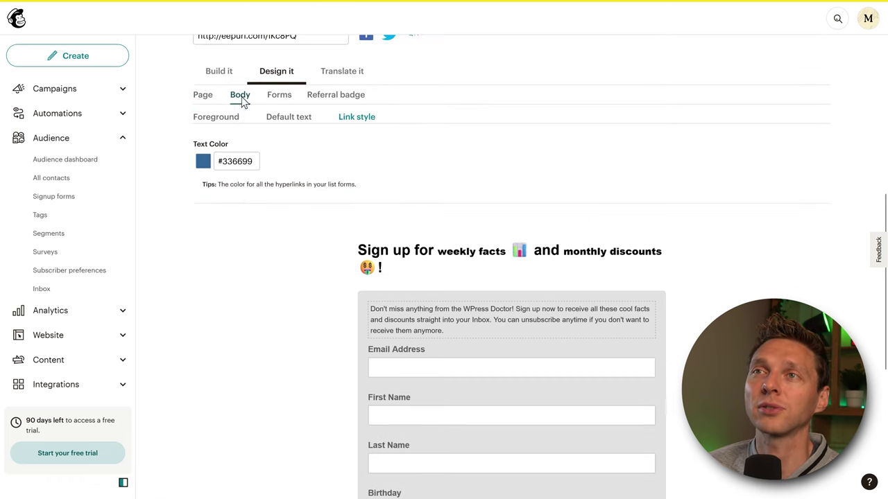
{"action": "left_click", "coordinate": [212, 122]}
{"action": "left_click", "coordinate": [273, 119]}
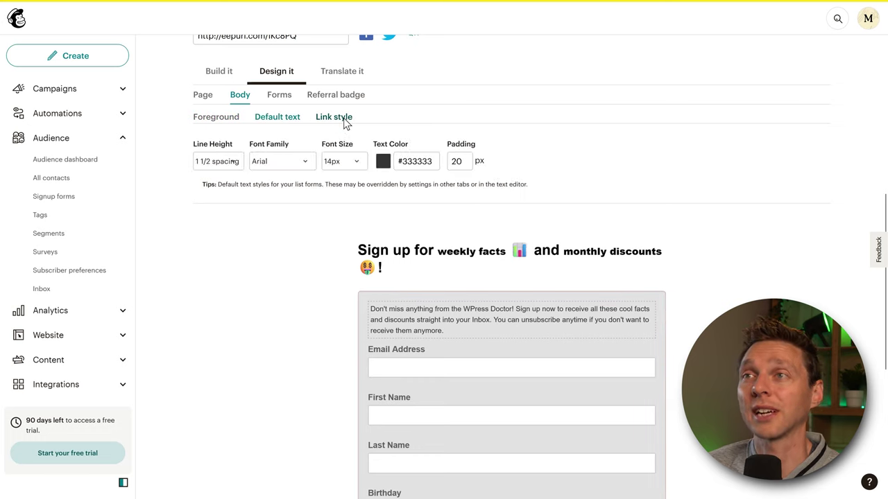
{"action": "left_click", "coordinate": [341, 118]}
- Review the Forms styles for hovered buttons, field labels, field text and required fields
{"action": "left_click", "coordinate": [279, 95]}
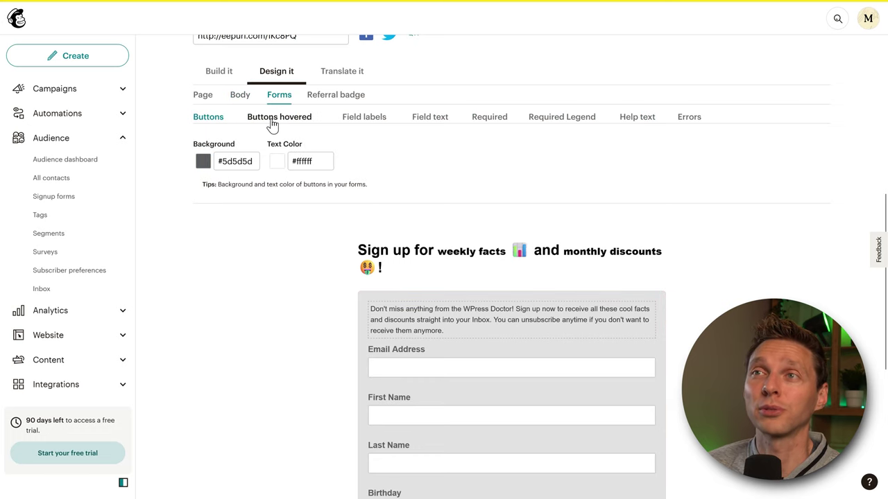
{"action": "left_click", "coordinate": [272, 122]}
{"action": "left_click", "coordinate": [330, 119]}
{"action": "left_click", "coordinate": [389, 119]}
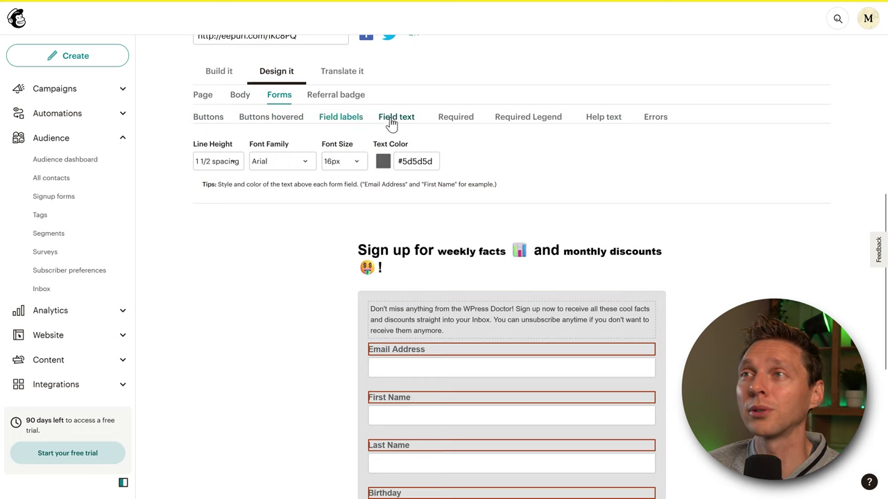
{"action": "left_click", "coordinate": [448, 120]}
- Set the Intuit Mailchimp referral badge alignment to Center without changing its image
{"action": "left_click", "coordinate": [345, 98]}
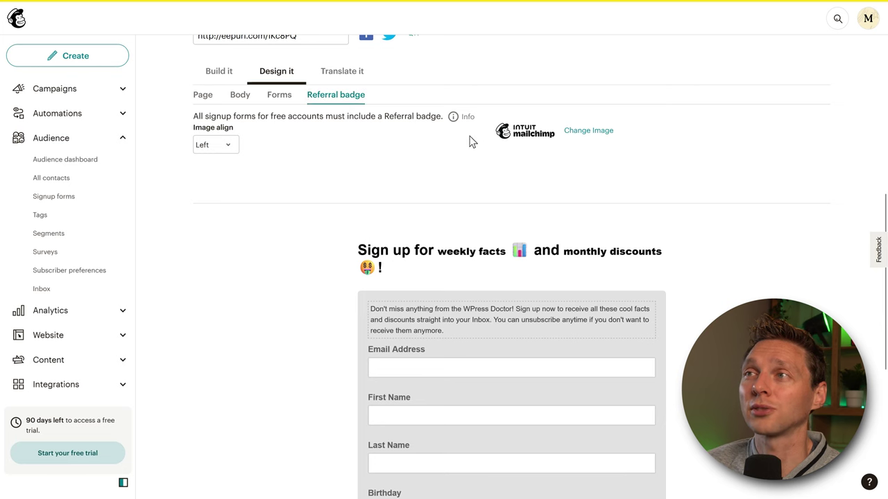
{"action": "left_click", "coordinate": [576, 131]}
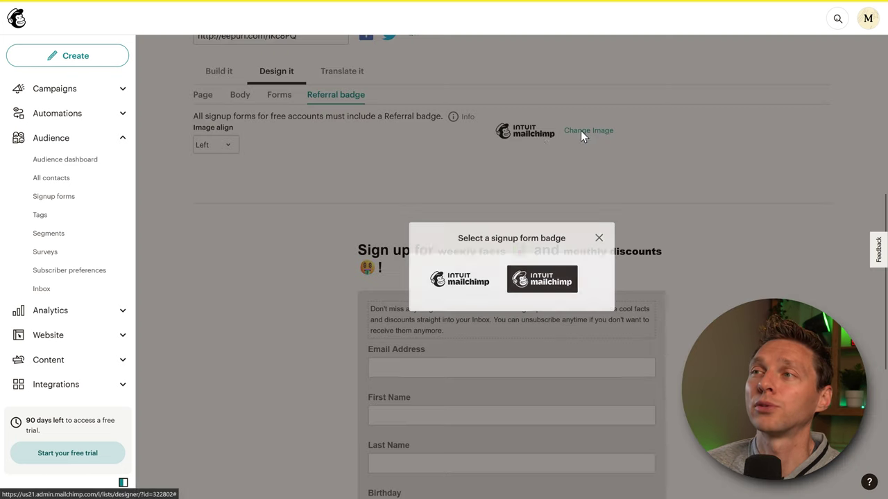
{"action": "left_click", "coordinate": [599, 237]}
{"action": "left_click", "coordinate": [226, 145]}
{"action": "left_click", "coordinate": [218, 163]}
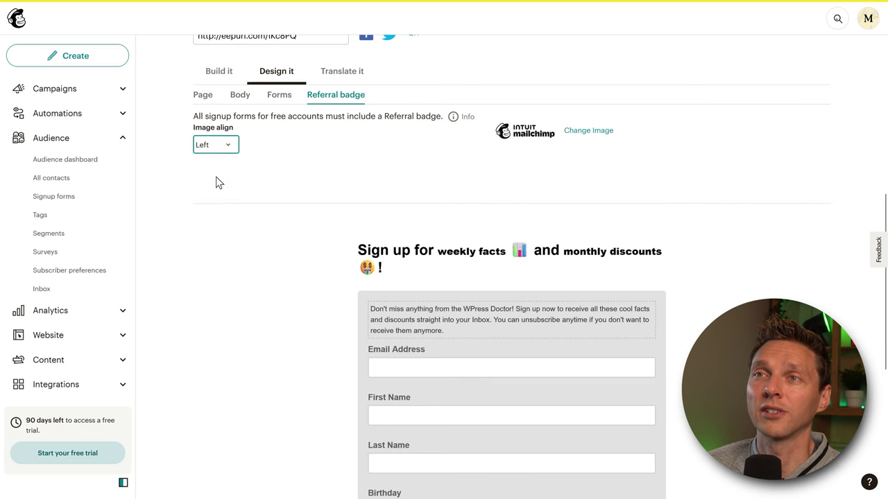
{"action": "left_click", "coordinate": [224, 176]}
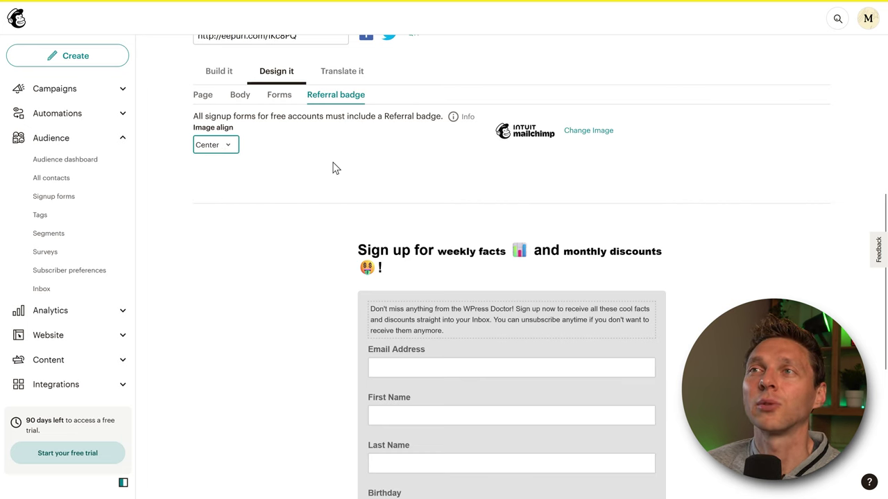
- Return to the Page background settings and select the signup form URL
{"action": "scroll", "coordinate": [332, 168], "scroll_direction": "up", "scroll_amount": 3}
{"action": "left_click", "coordinate": [203, 211]}
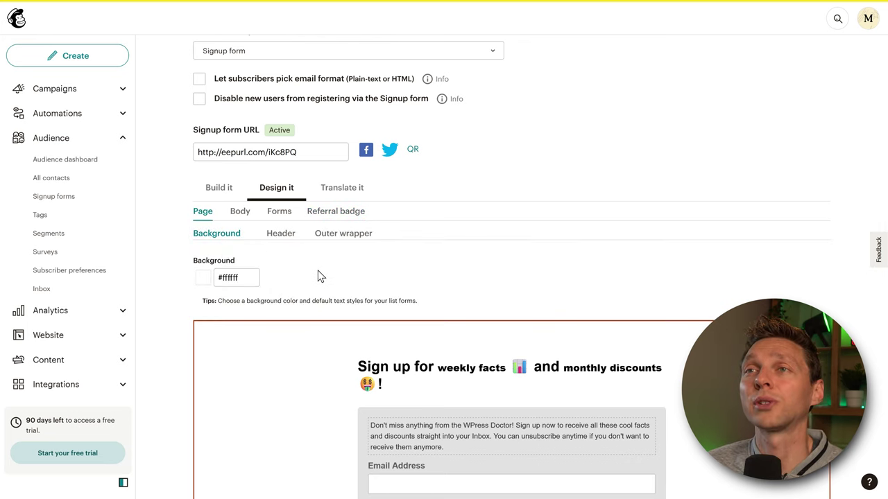
{"action": "left_click", "coordinate": [218, 152]}
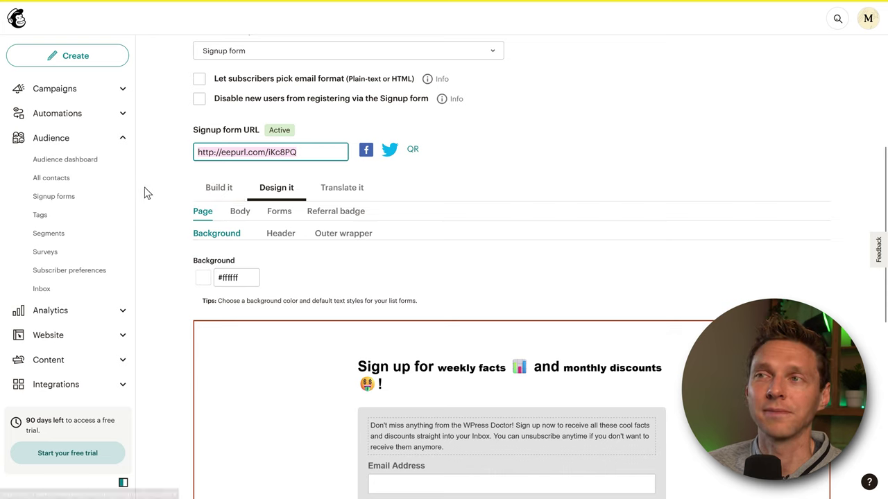
{"action": "scroll", "coordinate": [144, 193], "scroll_direction": "up", "scroll_amount": 1}
- Show the signup form's phrases translated into Dutch in Translate it
{"action": "left_click", "coordinate": [342, 215]}
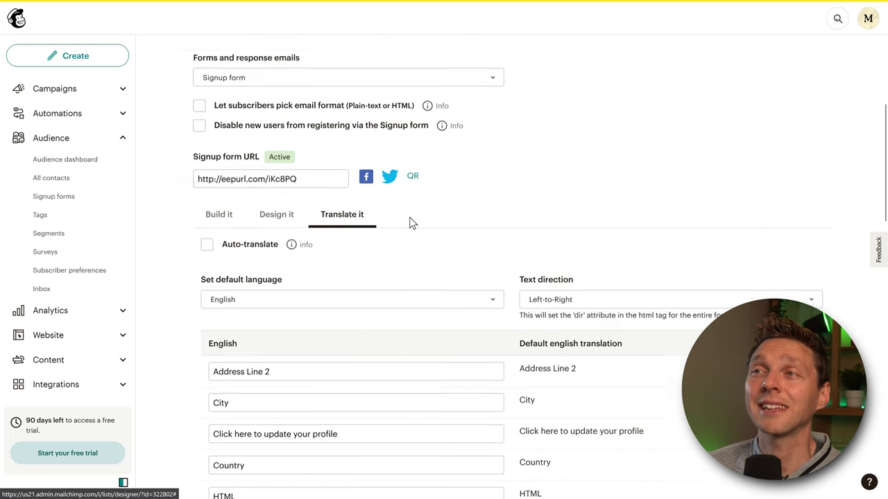
{"action": "scroll", "coordinate": [411, 221], "scroll_direction": "down", "scroll_amount": 2}
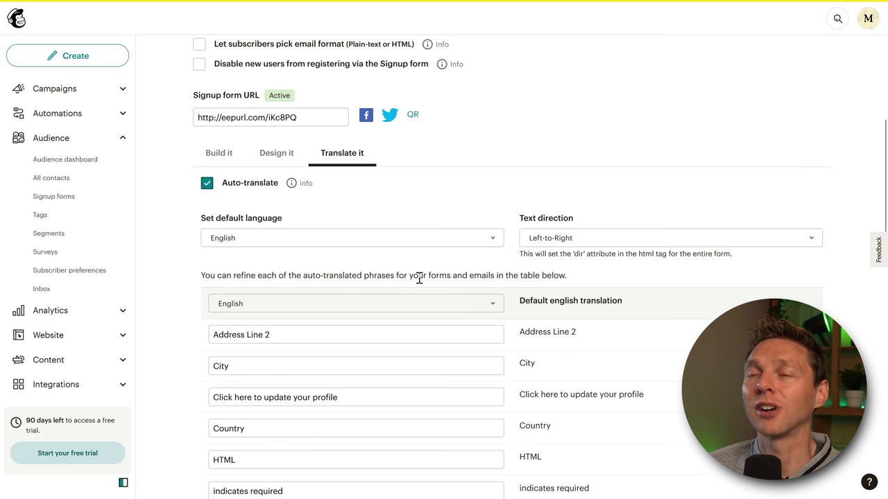
{"action": "scroll", "coordinate": [484, 264], "scroll_direction": "down", "scroll_amount": 2}
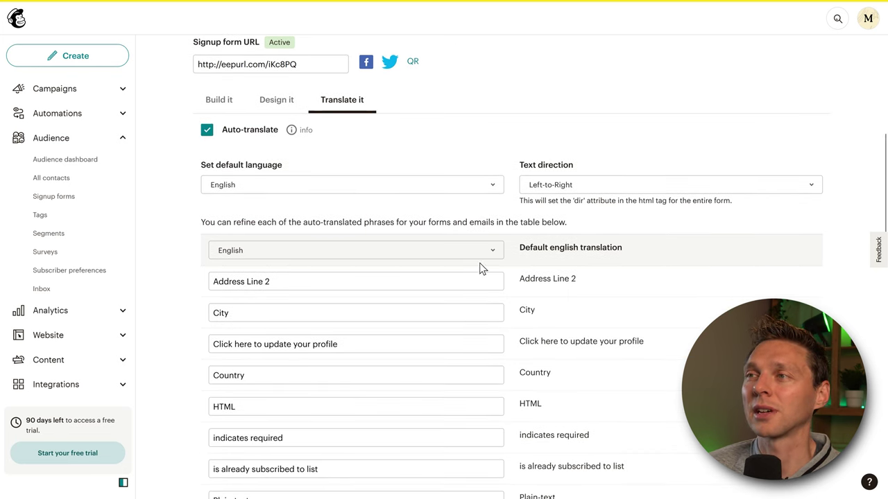
{"action": "left_click", "coordinate": [479, 250]}
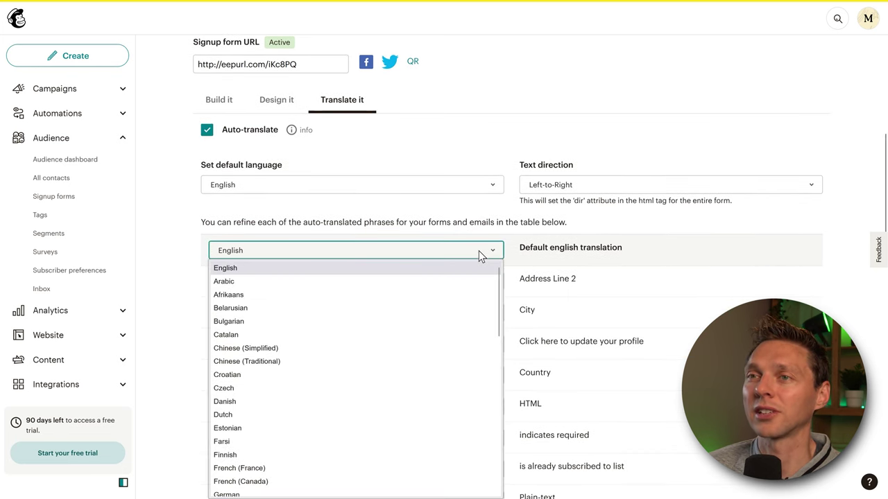
{"action": "left_click", "coordinate": [269, 416]}
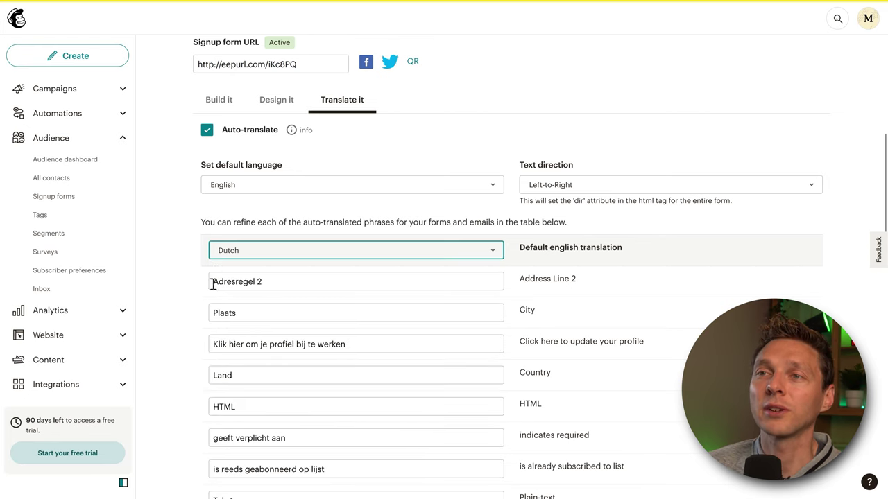
- Scroll to the end of the translation table and save the translation settings
{"action": "scroll", "coordinate": [191, 309], "scroll_direction": "down", "scroll_amount": 5}
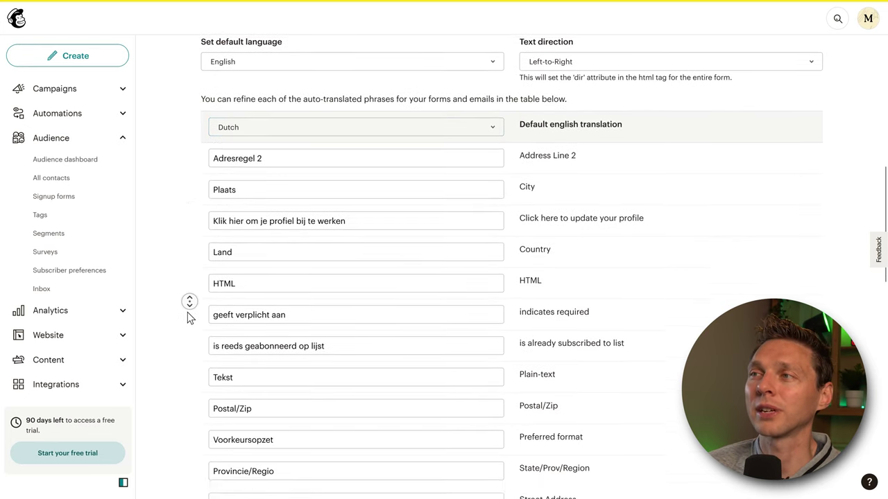
{"action": "middle_click", "coordinate": [189, 357]}
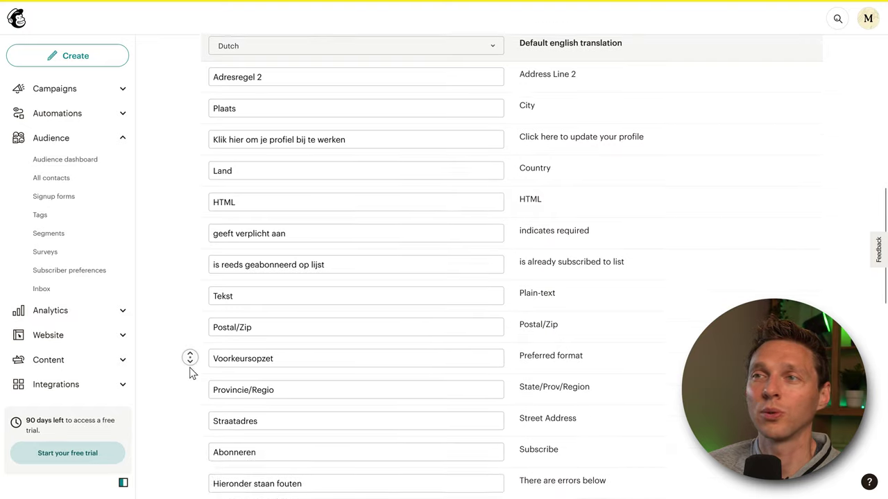
{"action": "scroll", "coordinate": [246, 200], "scroll_direction": "up", "scroll_amount": 4}
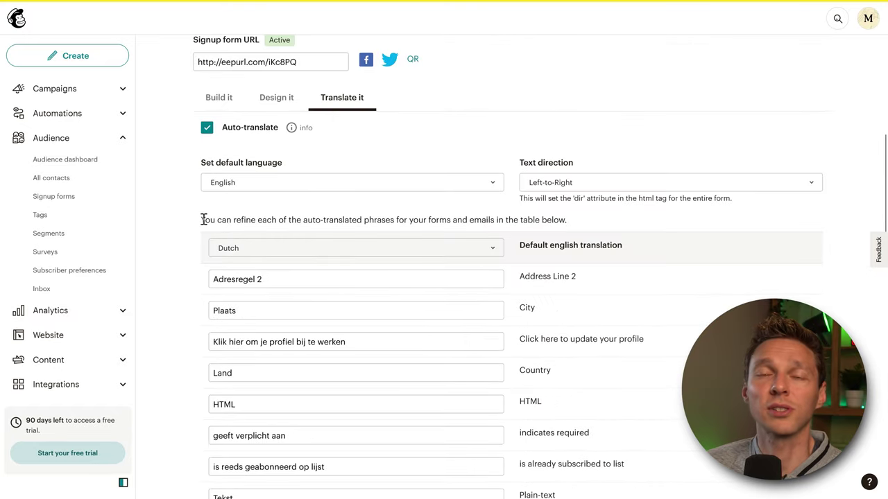
{"action": "scroll", "coordinate": [196, 212], "scroll_direction": "down", "scroll_amount": 2}
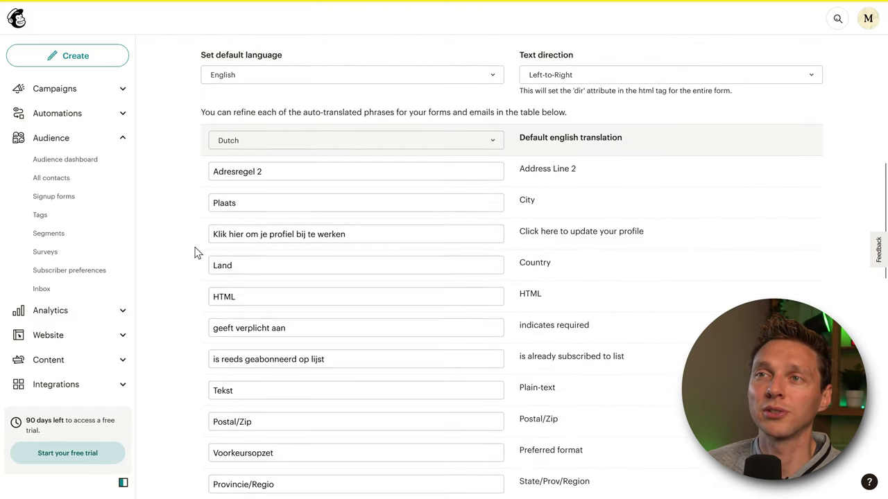
{"action": "middle_click", "coordinate": [196, 253]}
{"action": "left_click", "coordinate": [261, 352]}
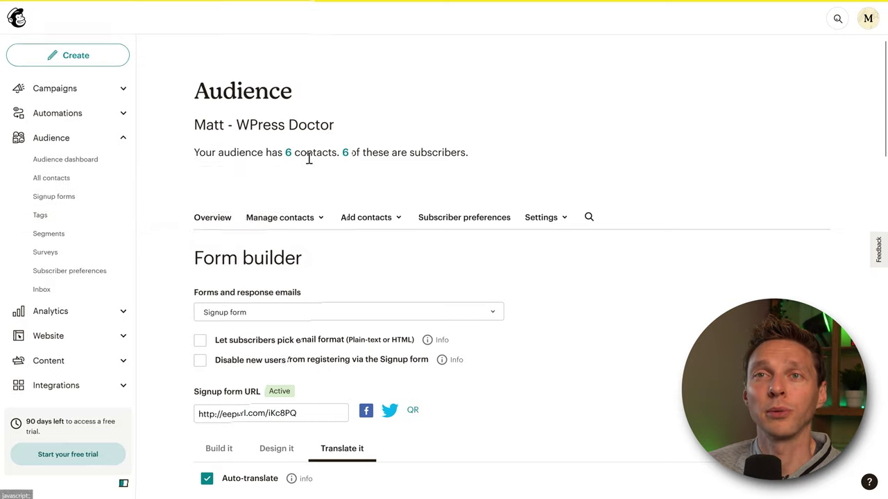
- Start a new Embedded signup form from the signup form types
{"action": "left_click", "coordinate": [68, 199]}
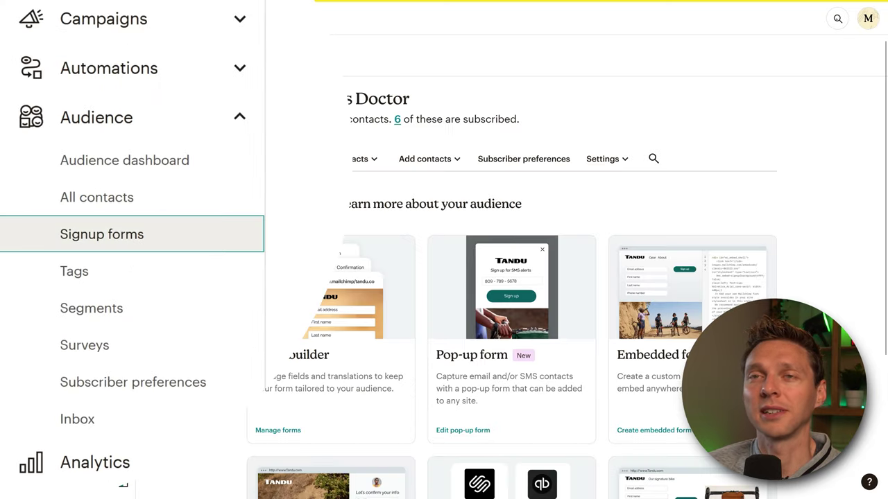
{"action": "middle_click", "coordinate": [558, 200]}
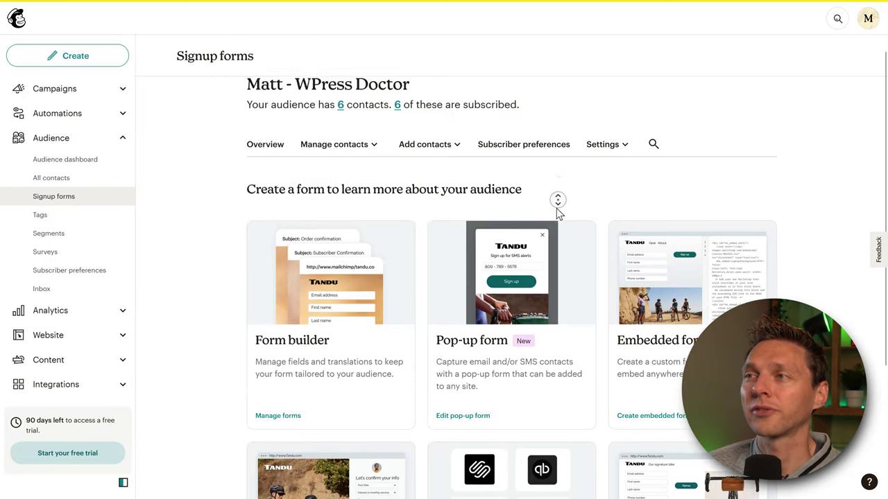
{"action": "scroll", "coordinate": [559, 214], "scroll_direction": "down", "scroll_amount": 1}
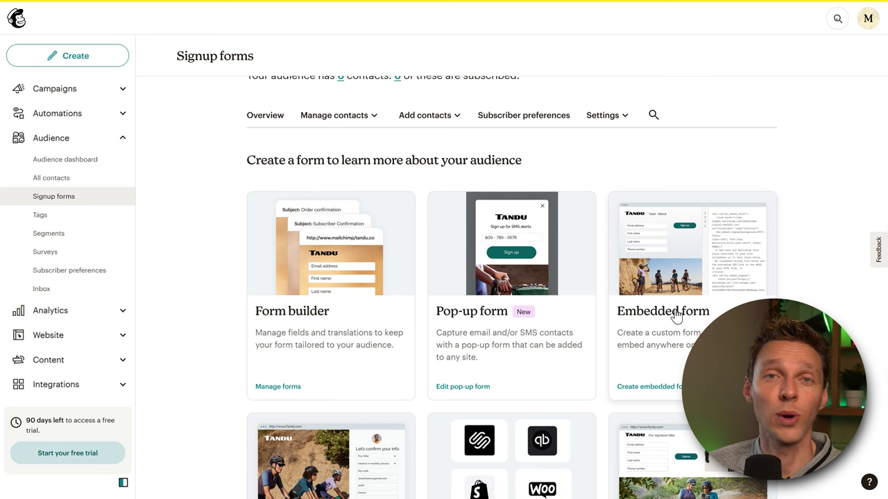
{"action": "left_click", "coordinate": [689, 286]}
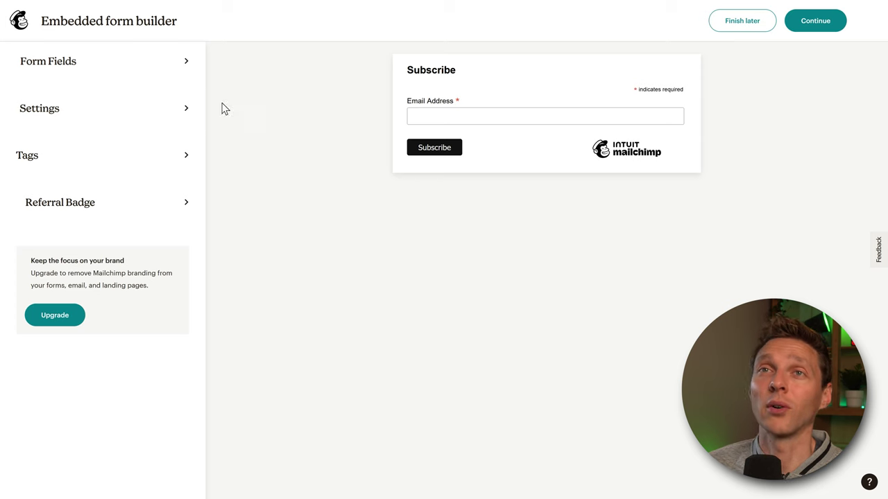
- Enable First name, Last name, Birthday and the already-subscribed question in Form Fields
{"action": "left_click", "coordinate": [102, 68]}
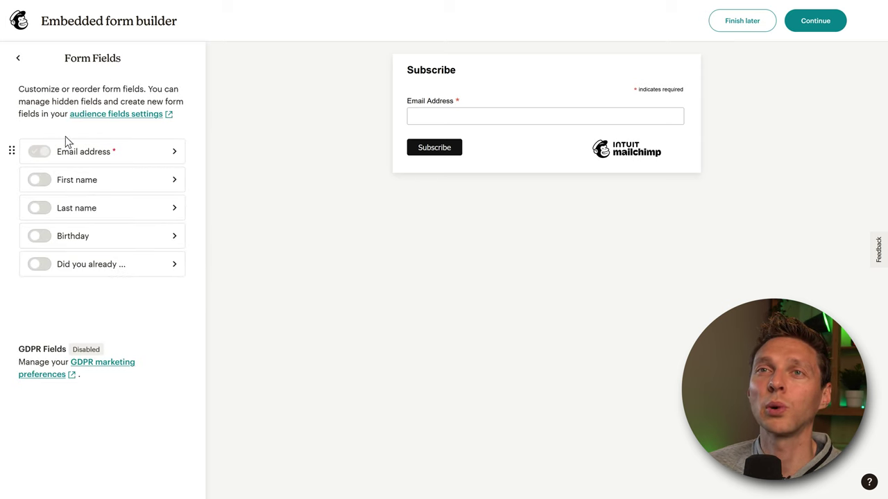
{"action": "left_click", "coordinate": [39, 179]}
{"action": "left_click", "coordinate": [40, 208]}
{"action": "left_click", "coordinate": [40, 235]}
{"action": "left_click", "coordinate": [39, 264]}
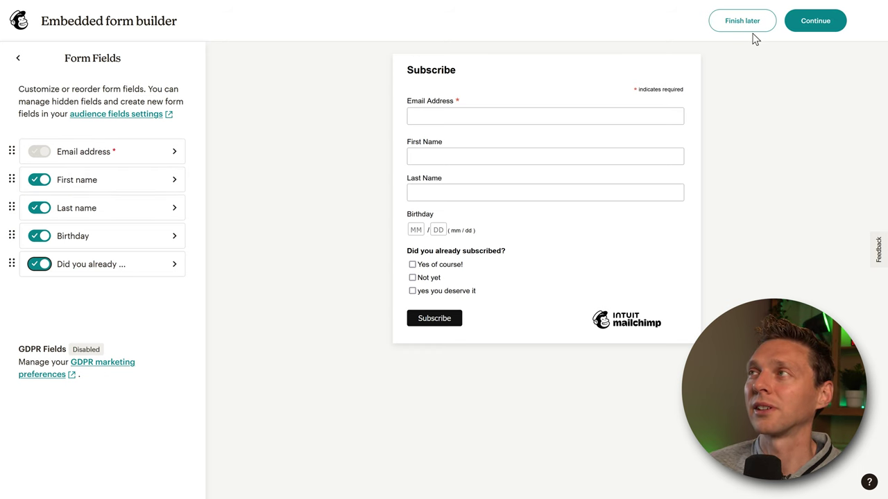
- Continue past the embedded signup form setup and copy its embed code
{"action": "left_click", "coordinate": [812, 23]}
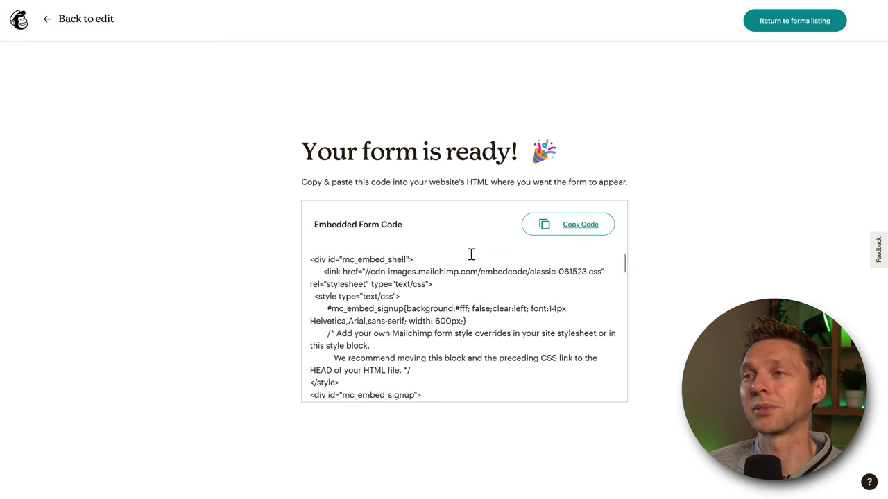
{"action": "left_click_drag", "start_coordinate": [624, 262], "coordinate": [624, 260]}
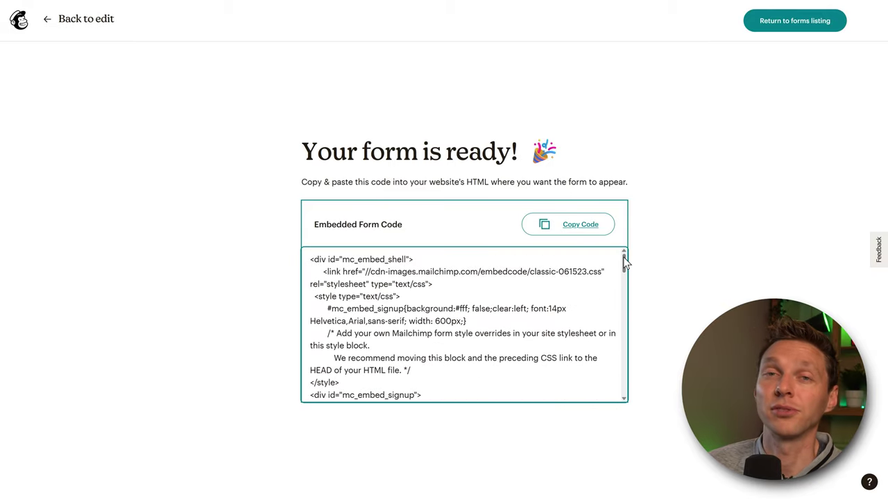
{"action": "left_click", "coordinate": [549, 229]}
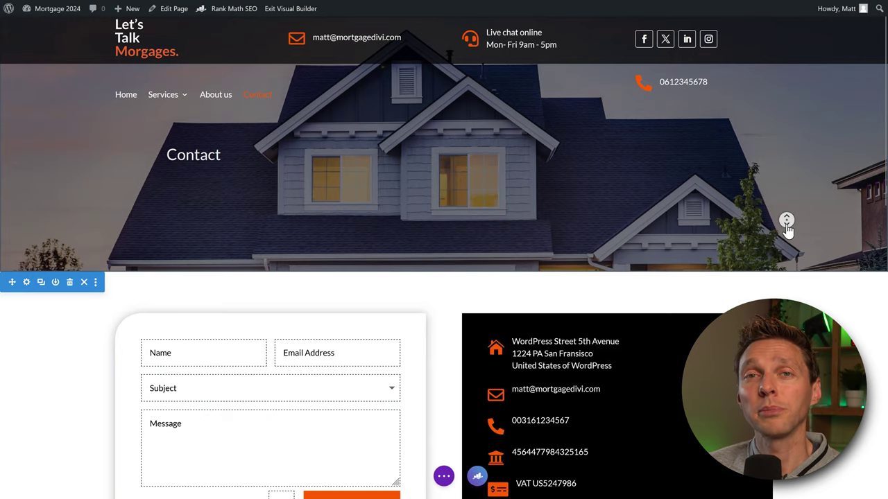
- Add a Code module to the empty section below the Contact page's contact form
{"action": "scroll", "coordinate": [784, 229], "scroll_direction": "down", "scroll_amount": 1}
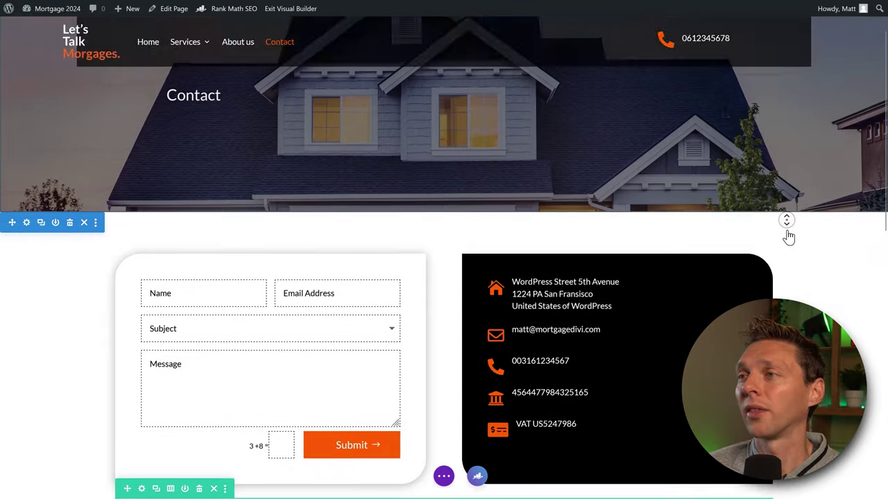
{"action": "scroll", "coordinate": [788, 237], "scroll_direction": "down", "scroll_amount": 3}
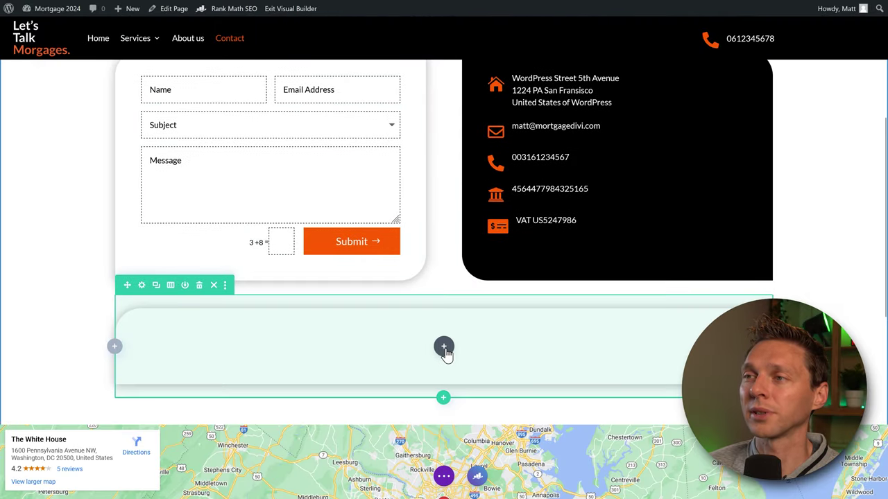
{"action": "left_click", "coordinate": [445, 349]}
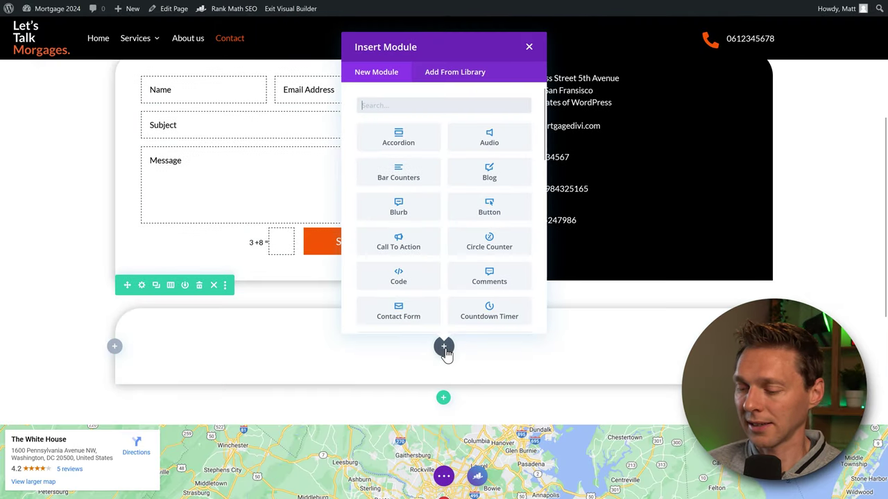
{"action": "type", "text": "code"}
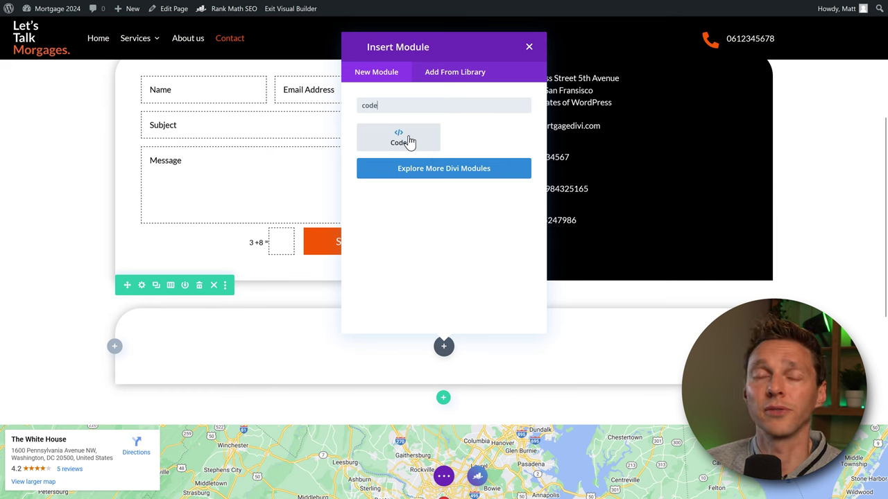
{"action": "left_click", "coordinate": [408, 140]}
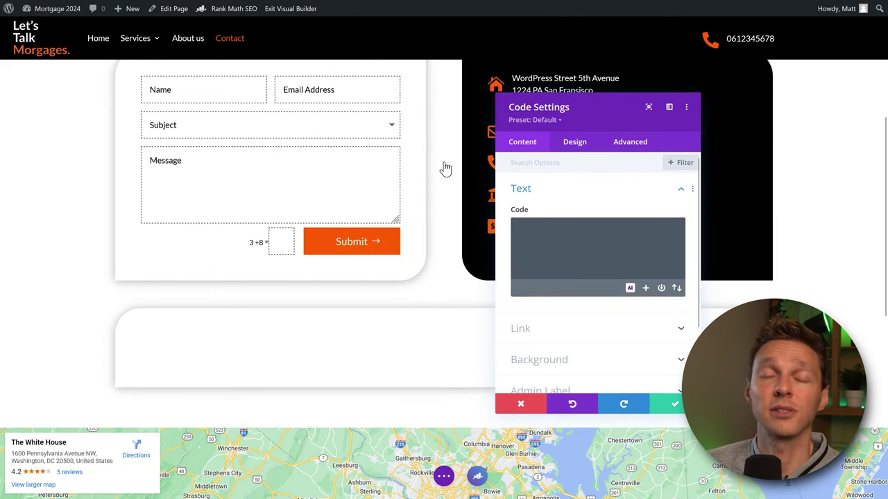
- Paste the Mailchimp form code into the Code module and save it
{"action": "left_click", "coordinate": [544, 229]}
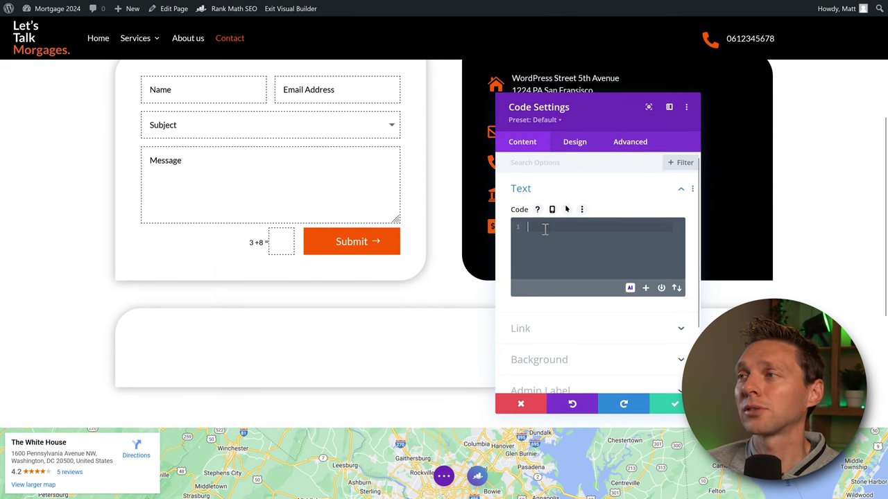
{"action": "right_click", "coordinate": [543, 229]}
{"action": "left_click", "coordinate": [573, 307]}
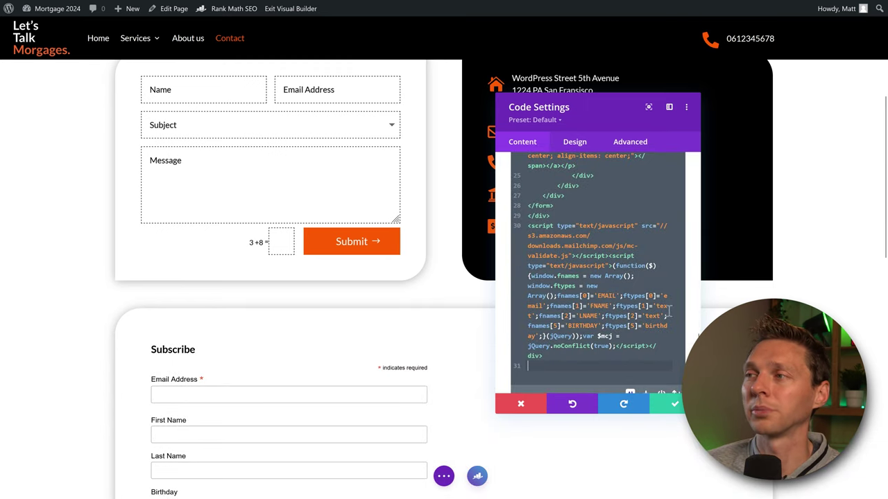
{"action": "left_click", "coordinate": [672, 404]}
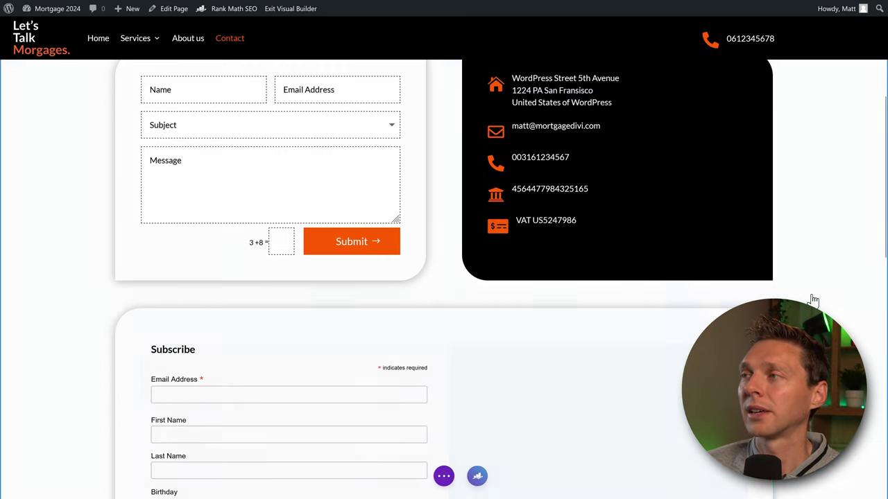
{"action": "scroll", "coordinate": [65, 287], "scroll_direction": "down", "scroll_amount": 3}
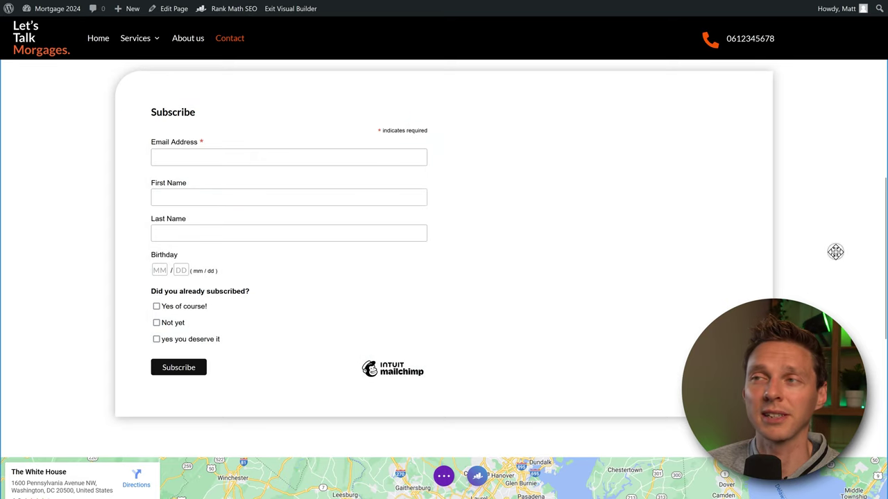
{"action": "scroll", "coordinate": [832, 245], "scroll_direction": "up", "scroll_amount": 5}
{"action": "scroll", "coordinate": [832, 244], "scroll_direction": "down", "scroll_amount": 4}
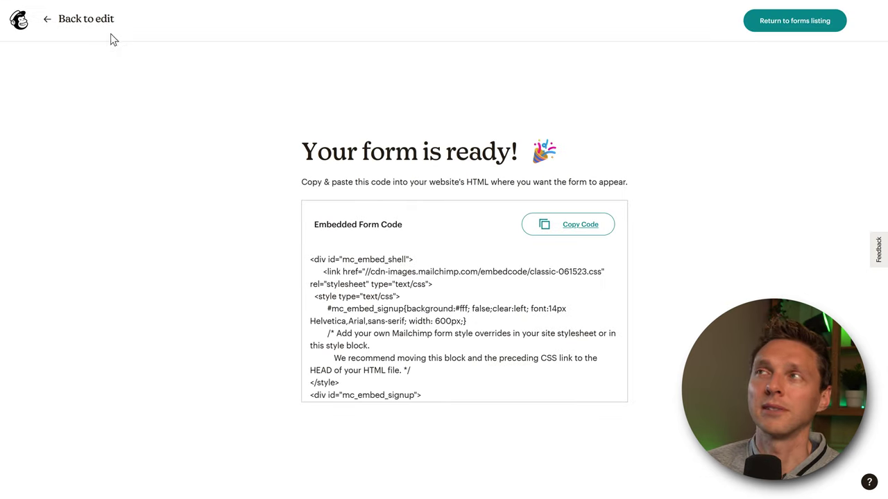
- Return to the Signup forms listing and open the pop-up form in the builder
{"action": "left_click", "coordinate": [795, 21]}
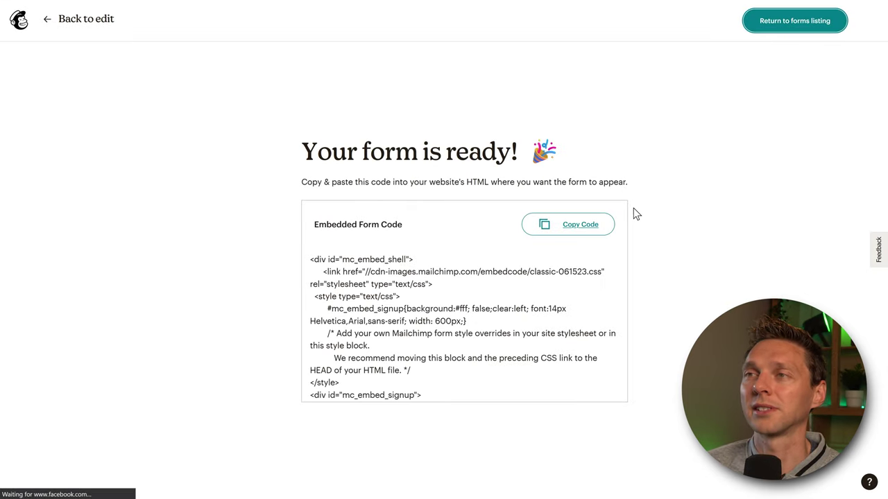
{"action": "scroll", "coordinate": [766, 197], "scroll_direction": "down", "scroll_amount": 2}
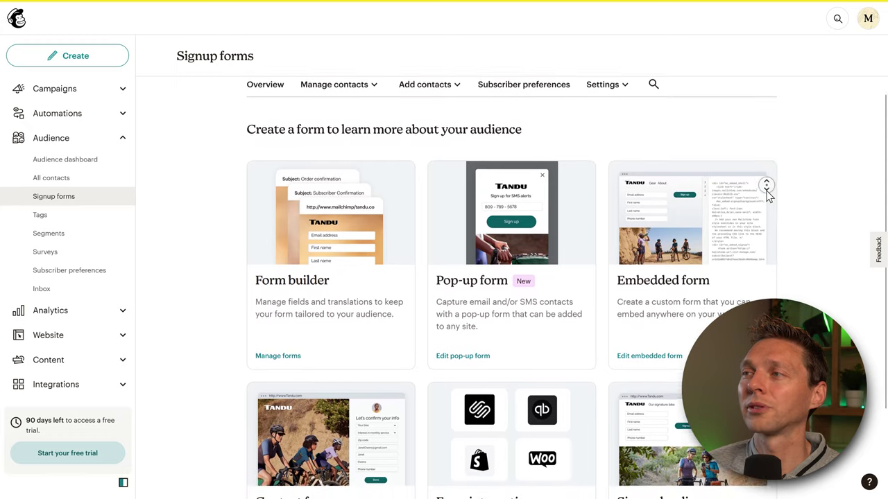
{"action": "scroll", "coordinate": [766, 197], "scroll_direction": "down", "scroll_amount": 2}
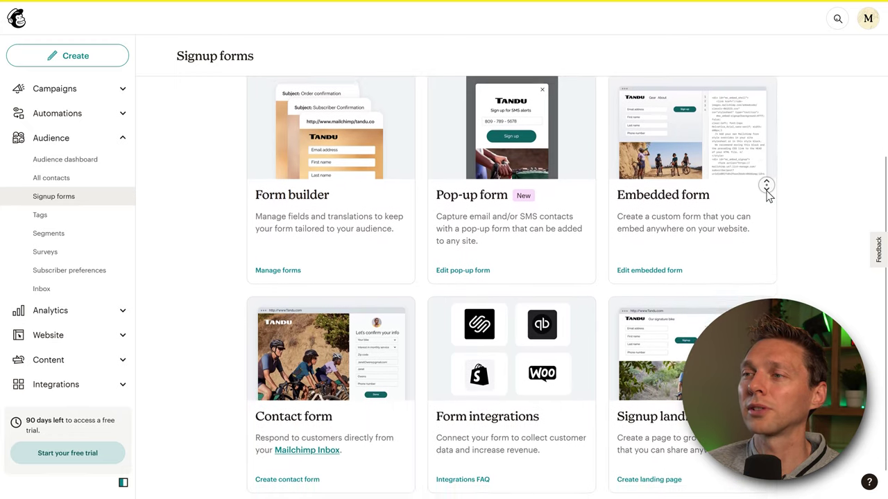
{"action": "left_click", "coordinate": [463, 258]}
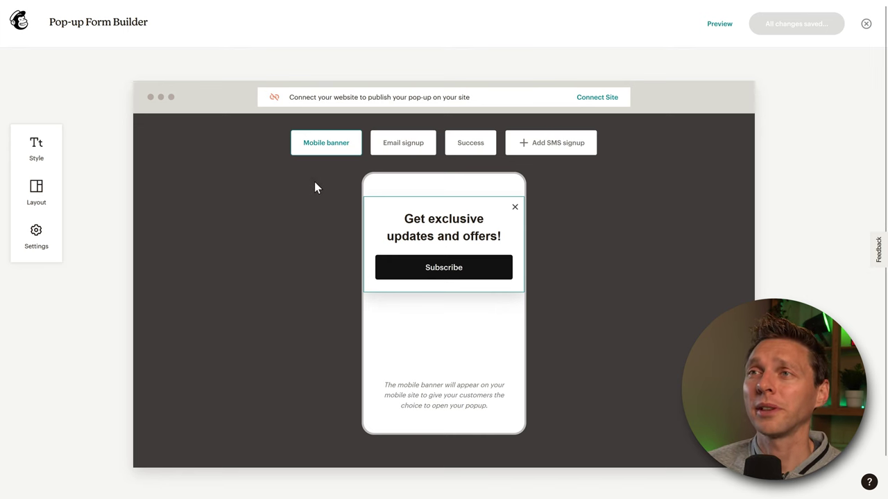
- Preview the pop-up's email signup and thank-you steps, ending on email signup
{"action": "left_click", "coordinate": [406, 147]}
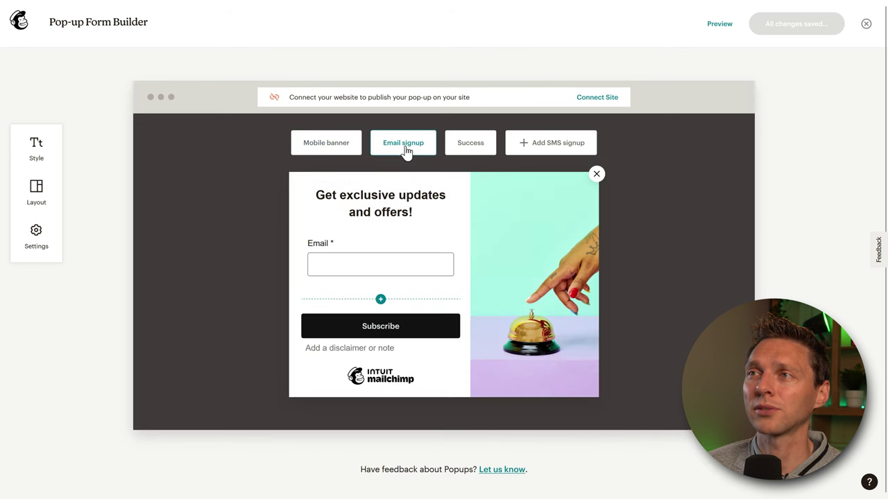
{"action": "left_click", "coordinate": [469, 148]}
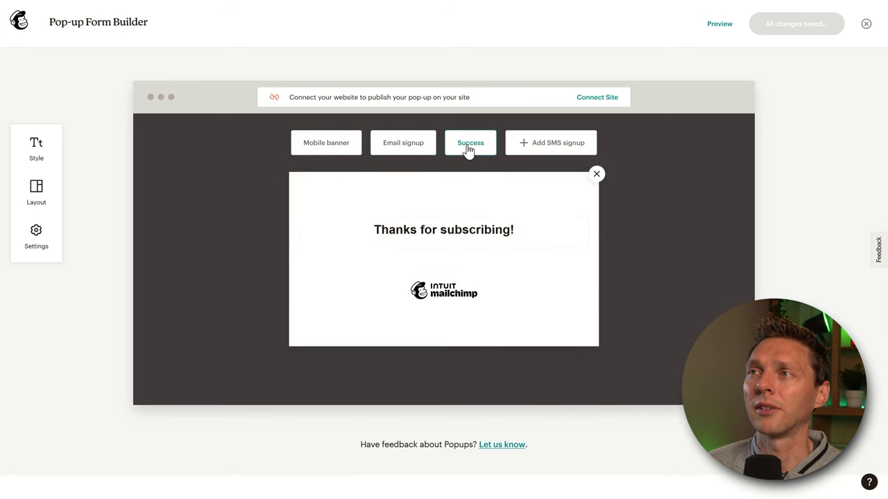
{"action": "left_click", "coordinate": [409, 149]}
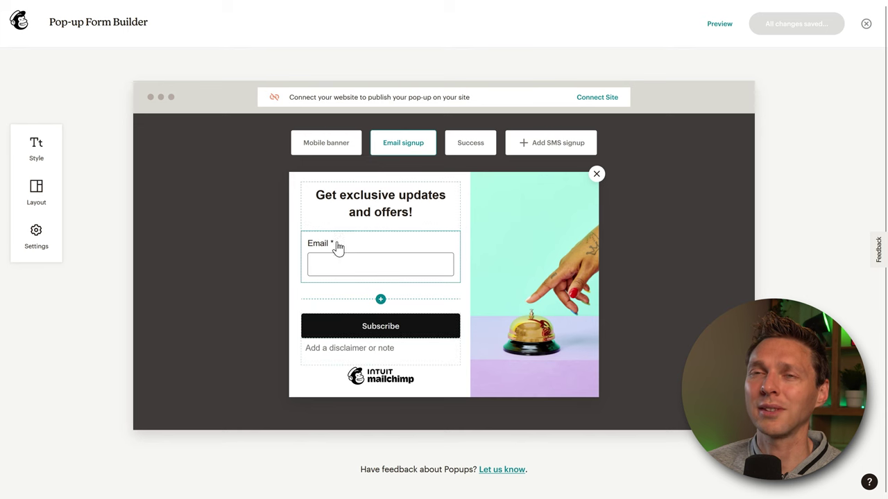
- Switch the pop-up to the image-left layout, preview the mobile banner, and open Connect Site
{"action": "left_click", "coordinate": [36, 194]}
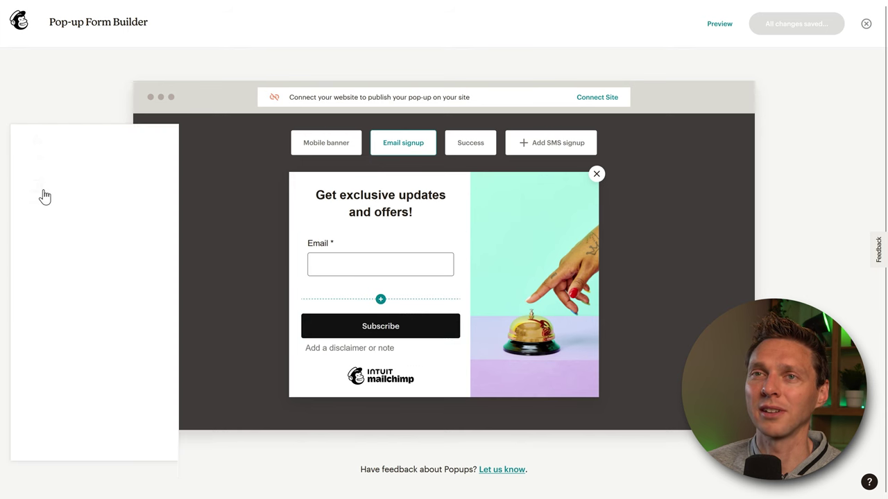
{"action": "scroll", "coordinate": [87, 277], "scroll_direction": "down", "scroll_amount": 2}
{"action": "left_click", "coordinate": [83, 232]}
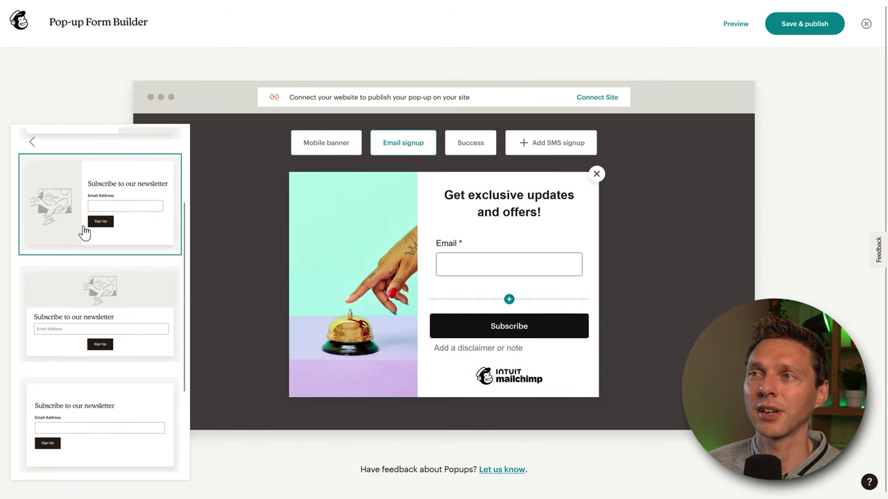
{"action": "left_click", "coordinate": [82, 306]}
{"action": "left_click", "coordinate": [83, 402]}
{"action": "left_click", "coordinate": [94, 329]}
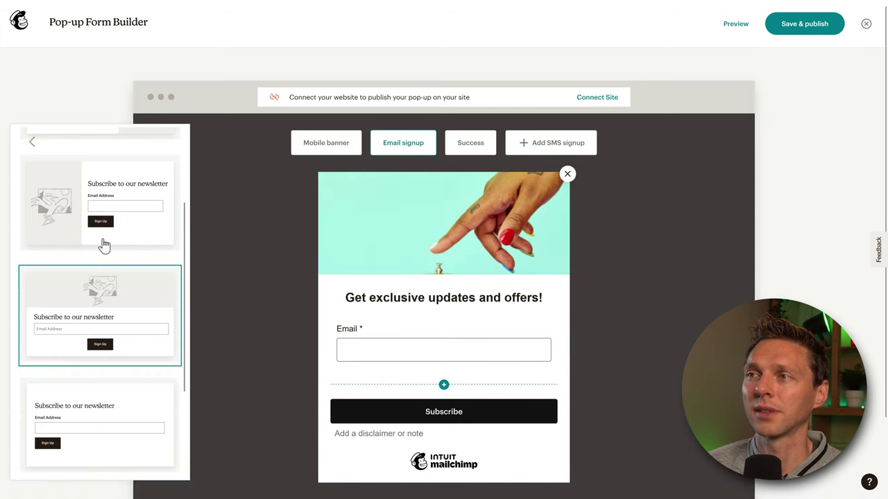
{"action": "left_click", "coordinate": [108, 229]}
{"action": "left_click", "coordinate": [32, 141]}
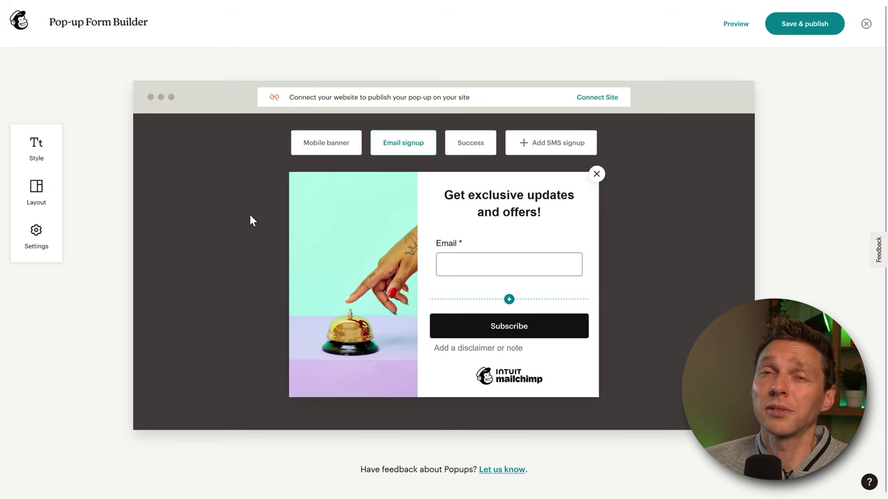
{"action": "left_click", "coordinate": [328, 145]}
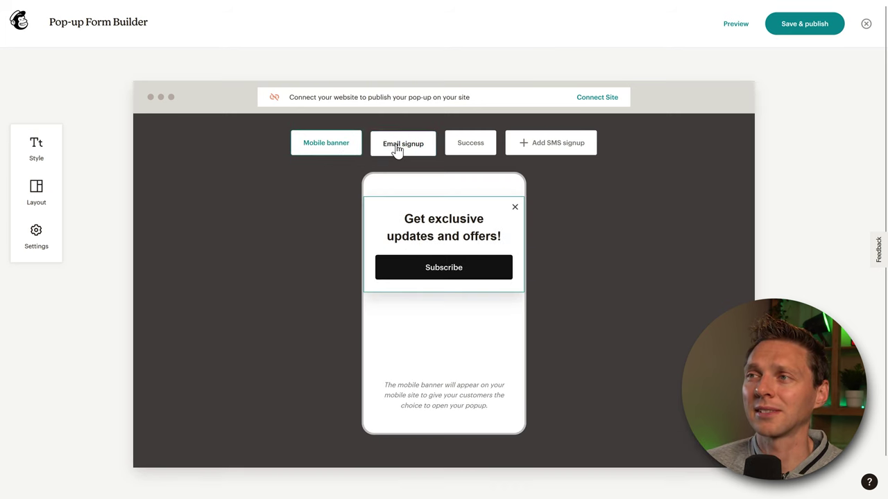
{"action": "left_click", "coordinate": [597, 98]}
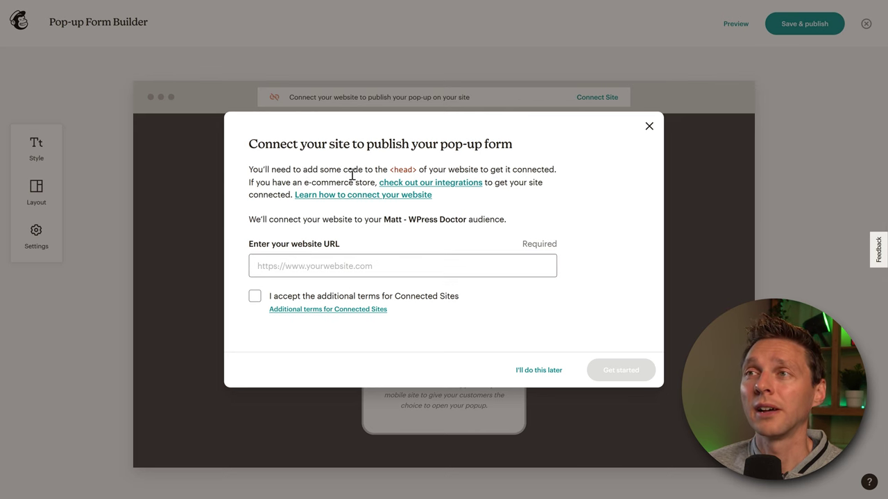
- Dismiss the Connect site dialog and preview the Success, Email signup and Mobile banner views
{"action": "left_click_drag", "start_coordinate": [390, 170], "coordinate": [412, 172]}
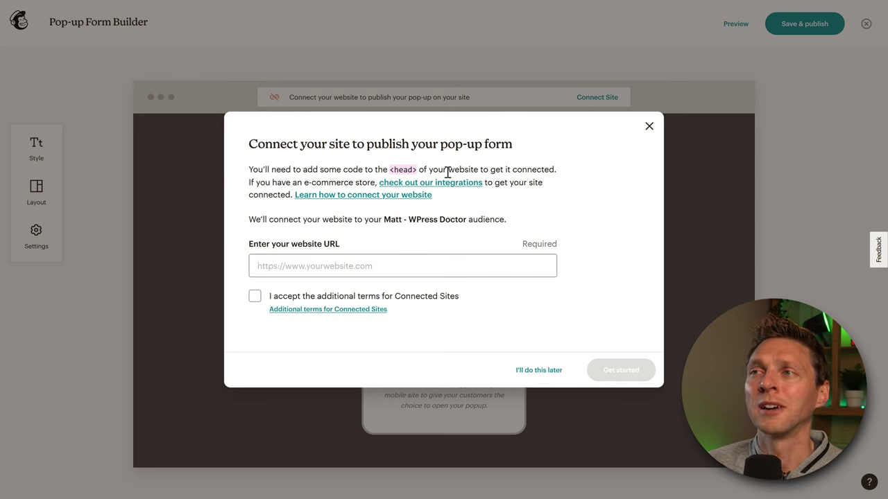
{"action": "left_click", "coordinate": [649, 126]}
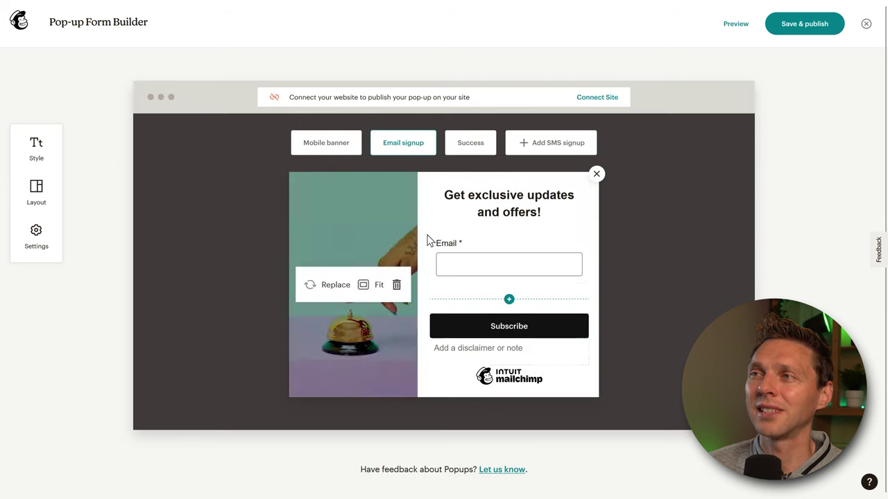
{"action": "left_click", "coordinate": [469, 149]}
{"action": "left_click", "coordinate": [408, 150]}
{"action": "left_click", "coordinate": [327, 149]}
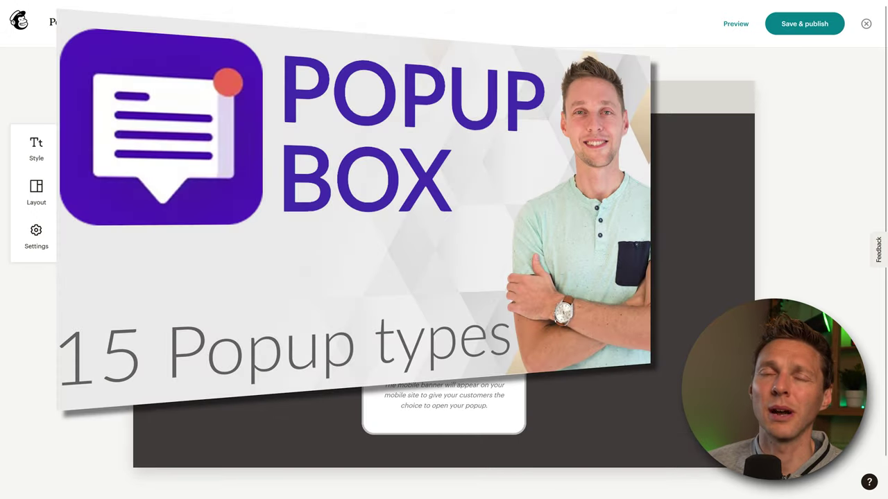
- Leave the pop-up form builder with Save & Exit
{"action": "left_click", "coordinate": [865, 25]}
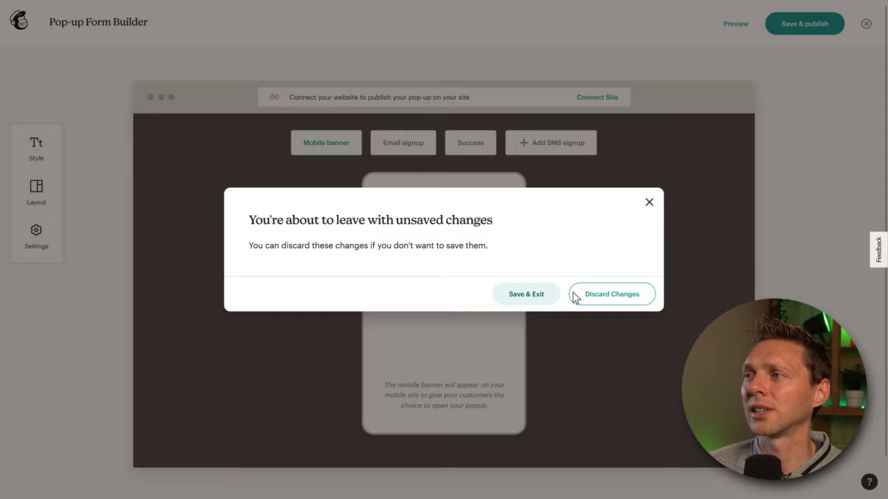
{"action": "left_click", "coordinate": [574, 297]}
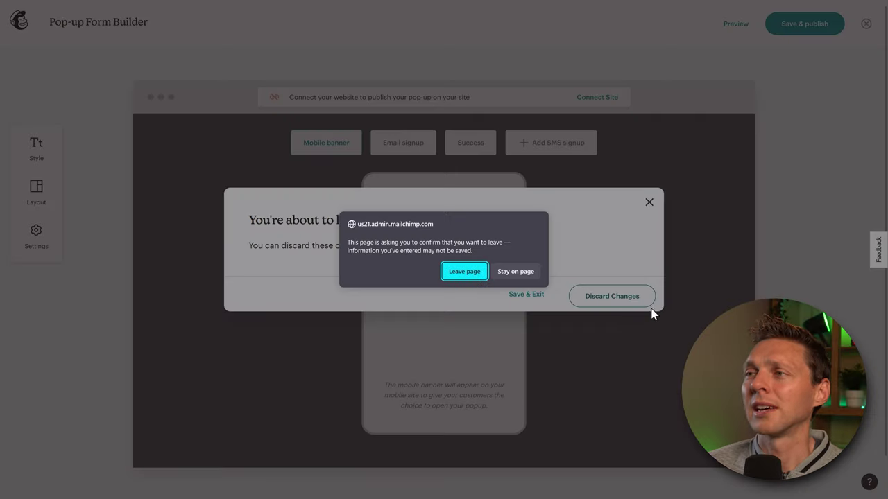
{"action": "left_click", "coordinate": [512, 272]}
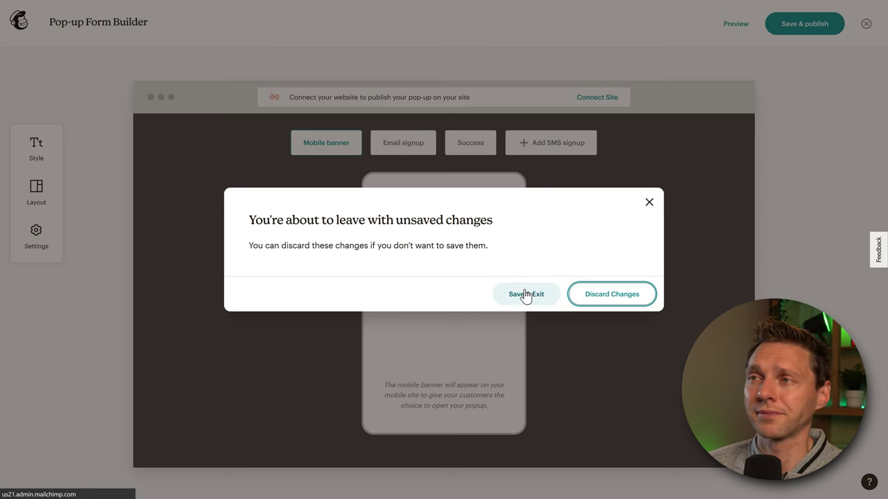
{"action": "left_click", "coordinate": [525, 295]}
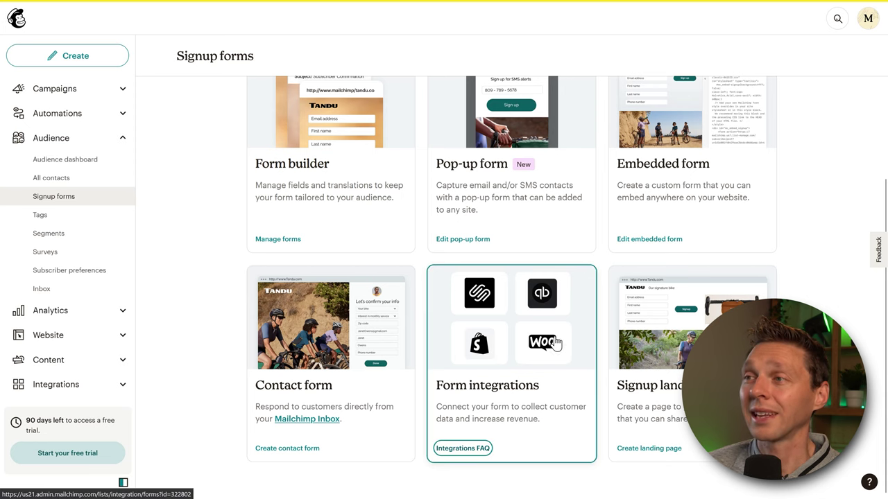
- Check Form integrations, then browse Integrations > Discover and open the WooCommerce card
{"action": "left_click", "coordinate": [545, 350]}
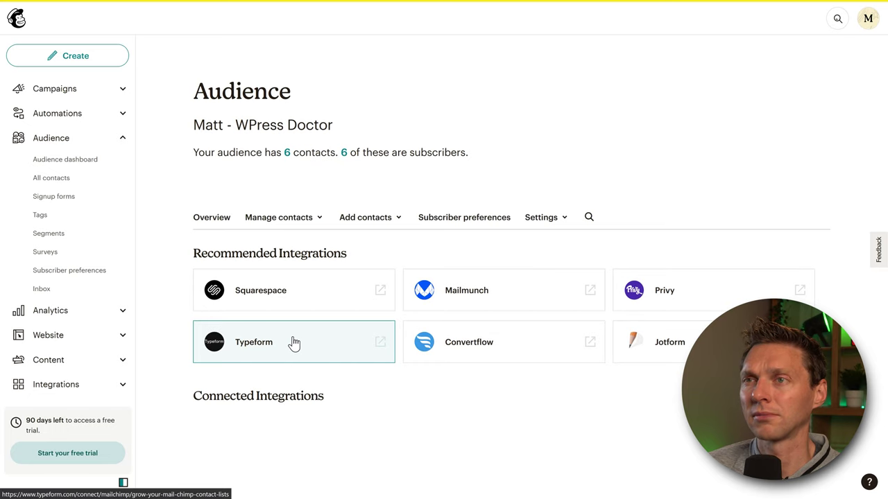
{"action": "left_click", "coordinate": [69, 386]}
{"action": "middle_click", "coordinate": [516, 208]}
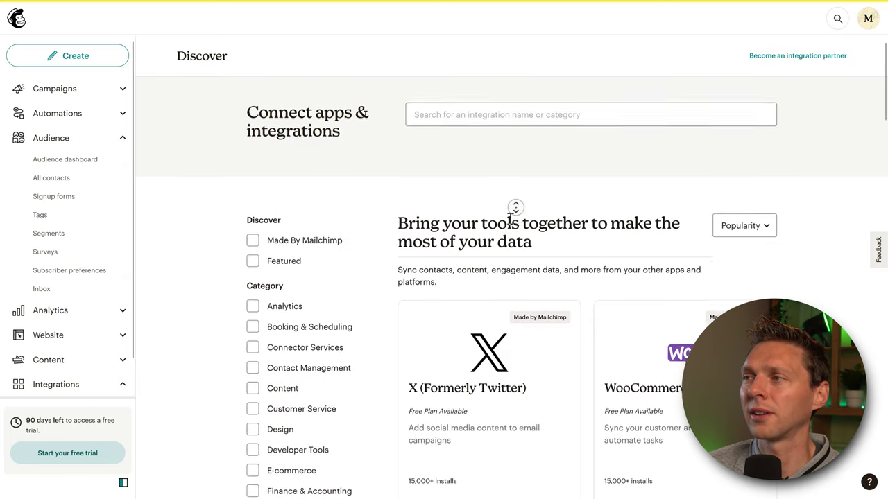
{"action": "scroll", "coordinate": [516, 208], "scroll_direction": "down", "scroll_amount": 3}
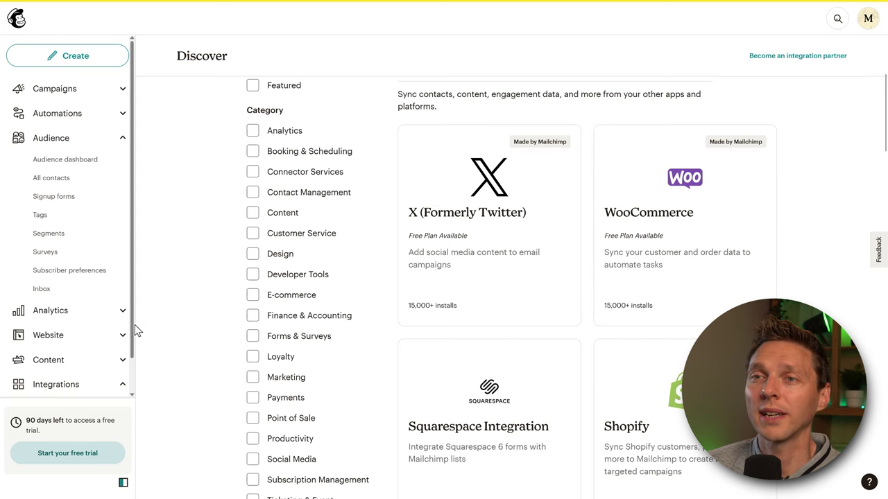
{"action": "scroll", "coordinate": [135, 347], "scroll_direction": "down", "scroll_amount": 1}
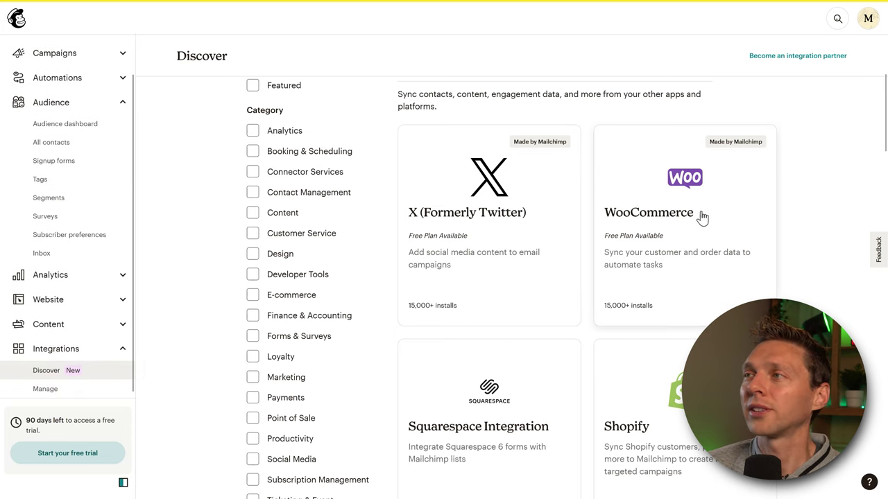
{"action": "middle_click", "coordinate": [806, 243]}
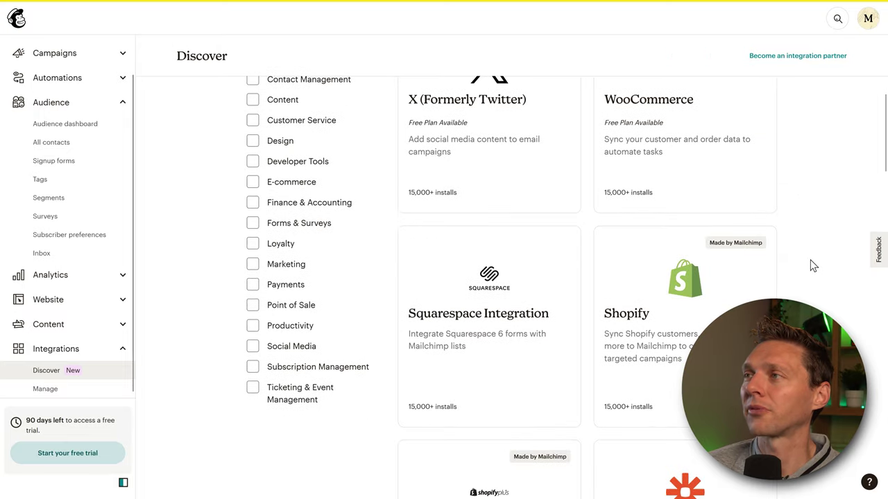
{"action": "middle_click", "coordinate": [806, 229]}
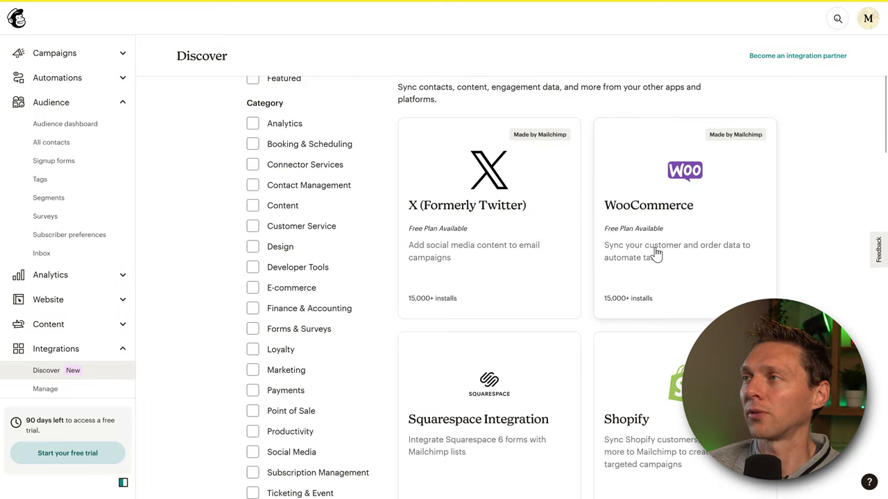
{"action": "left_click", "coordinate": [683, 221]}
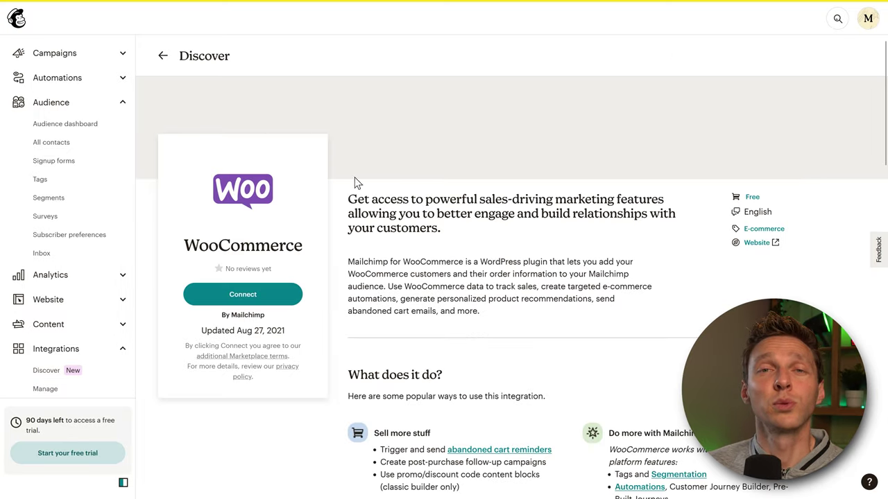
- Add Mailchimp for WooCommerce to the store, review the $0.00 checkout, and close the window
{"action": "left_click", "coordinate": [247, 298]}
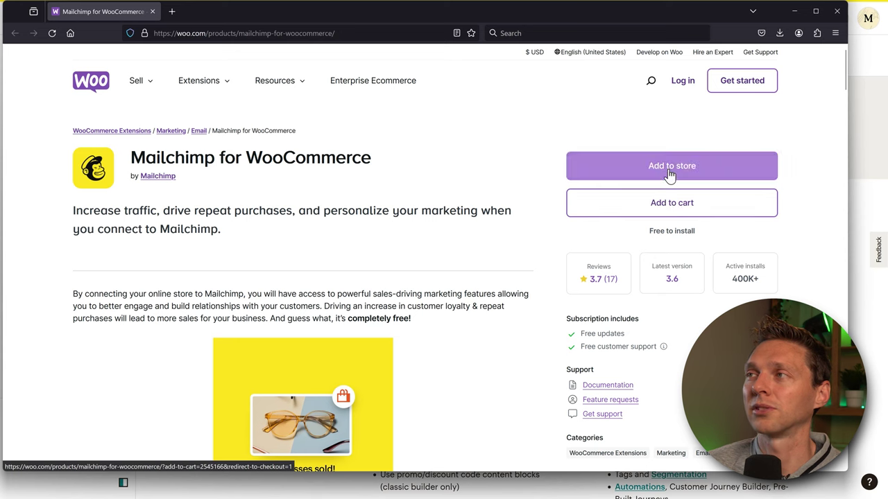
{"action": "left_click", "coordinate": [658, 173]}
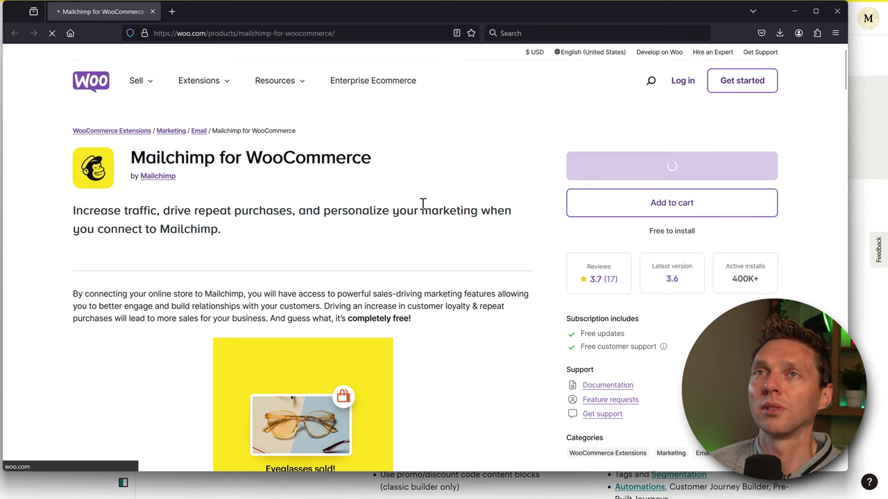
{"action": "scroll", "coordinate": [218, 224], "scroll_direction": "down", "scroll_amount": 2}
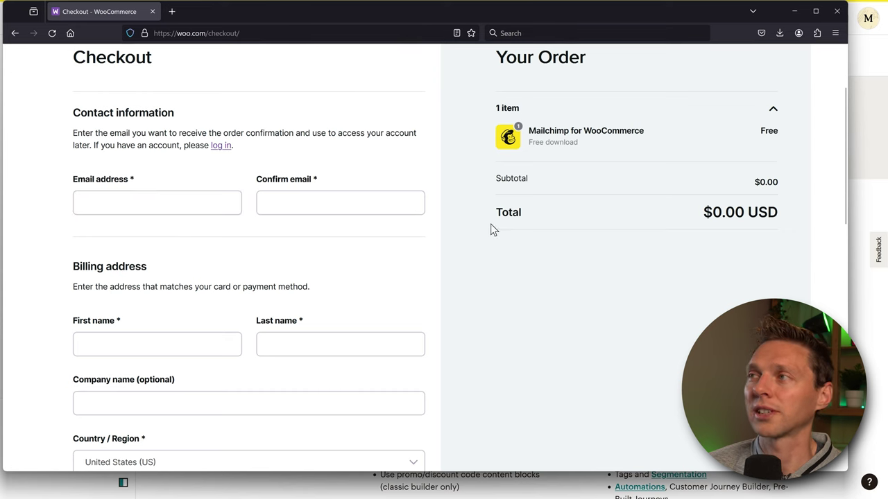
{"action": "left_click_drag", "start_coordinate": [692, 220], "coordinate": [746, 215]}
{"action": "left_click", "coordinate": [723, 236]}
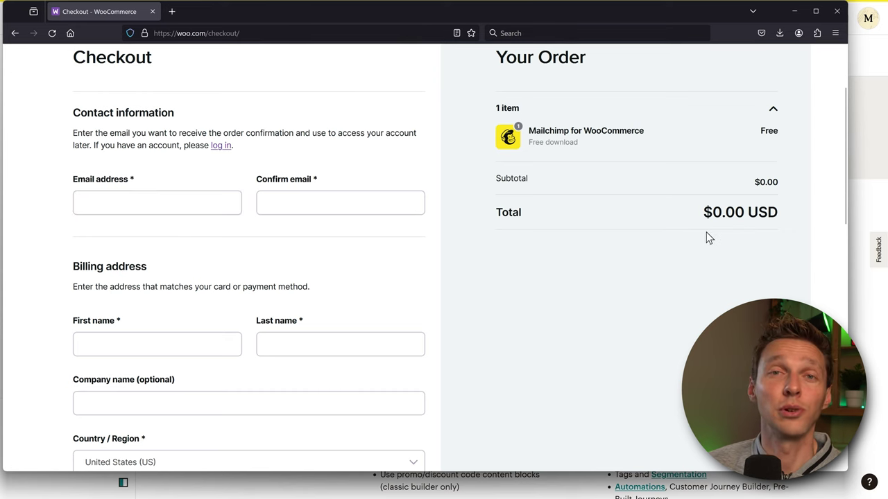
{"action": "left_click", "coordinate": [837, 12]}
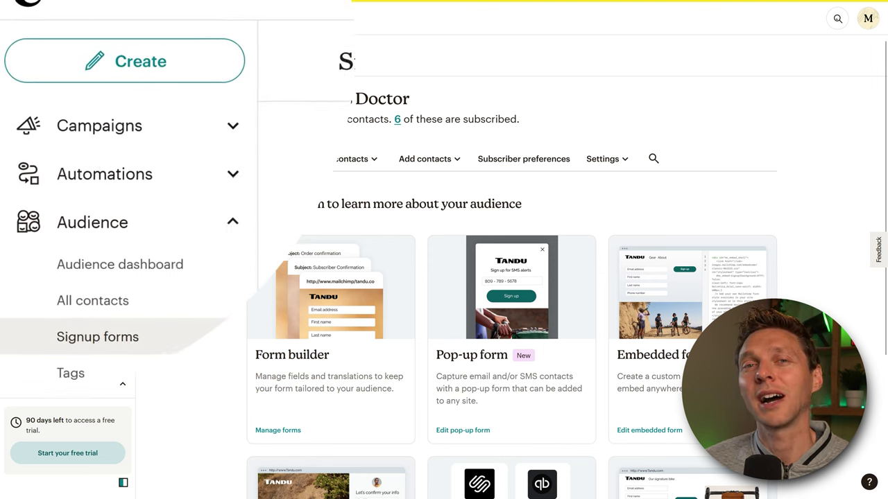
- Go to Campaigns > All campaigns and choose Create new
{"action": "left_click", "coordinate": [130, 140]}
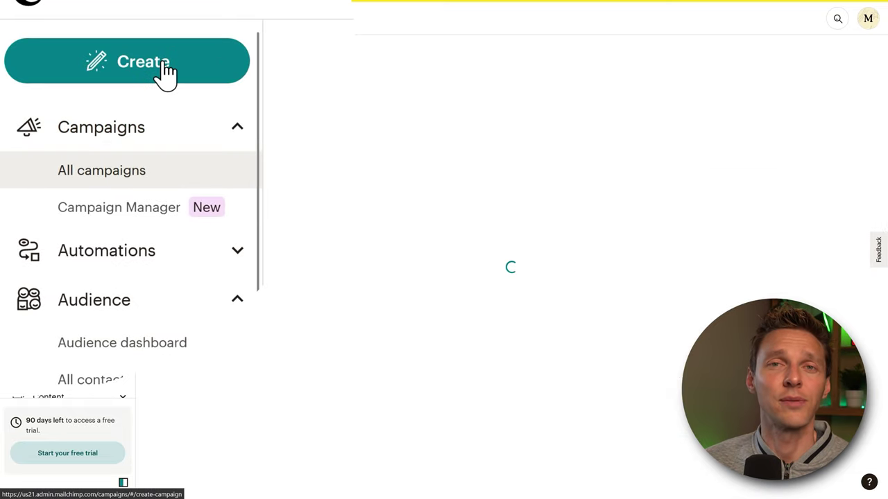
{"action": "left_click", "coordinate": [208, 78]}
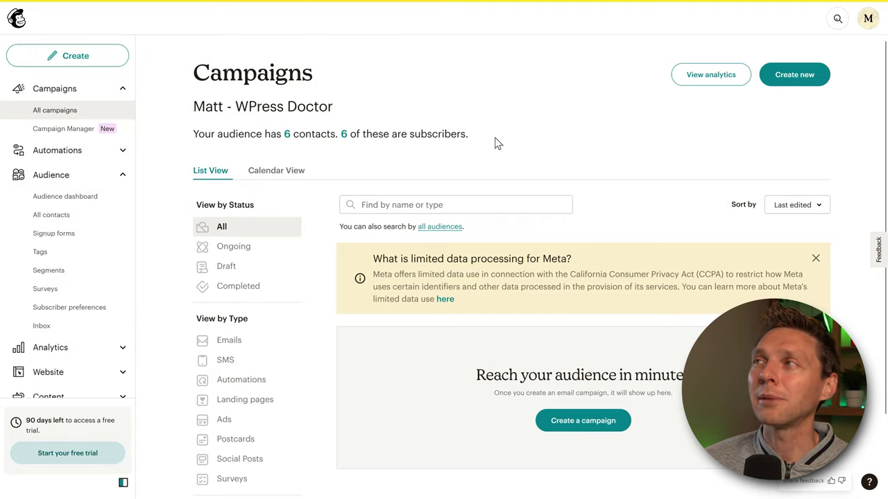
{"action": "middle_click", "coordinate": [595, 123]}
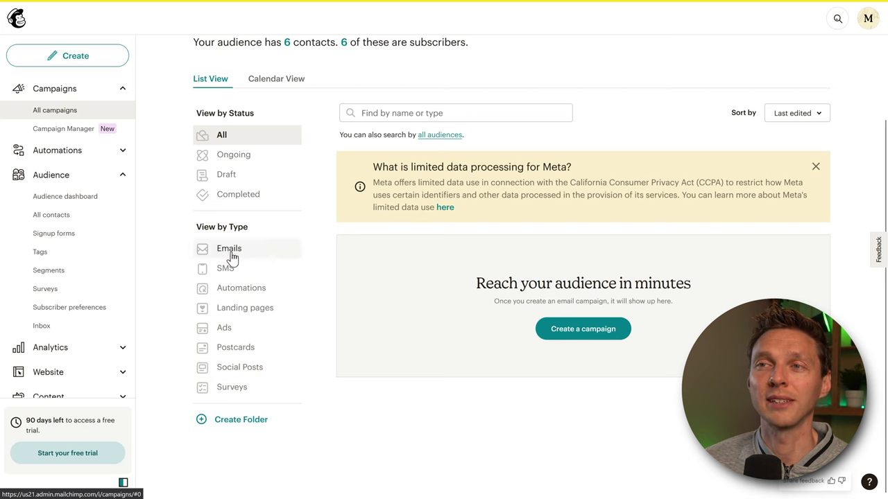
{"action": "left_click", "coordinate": [445, 208]}
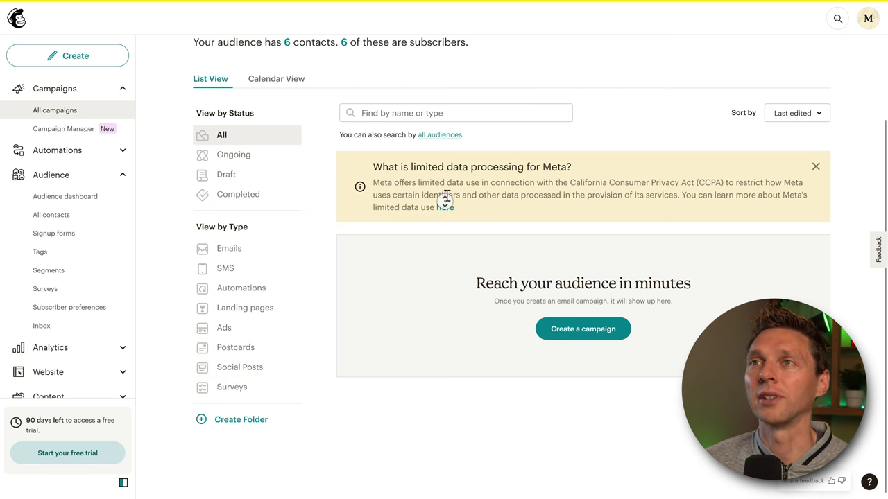
{"action": "scroll", "coordinate": [446, 194], "scroll_direction": "up", "scroll_amount": 2}
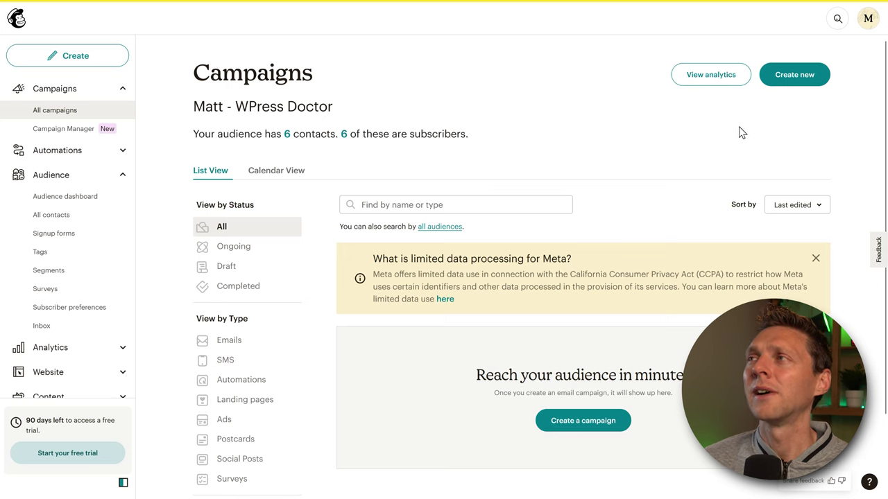
{"action": "left_click", "coordinate": [795, 76]}
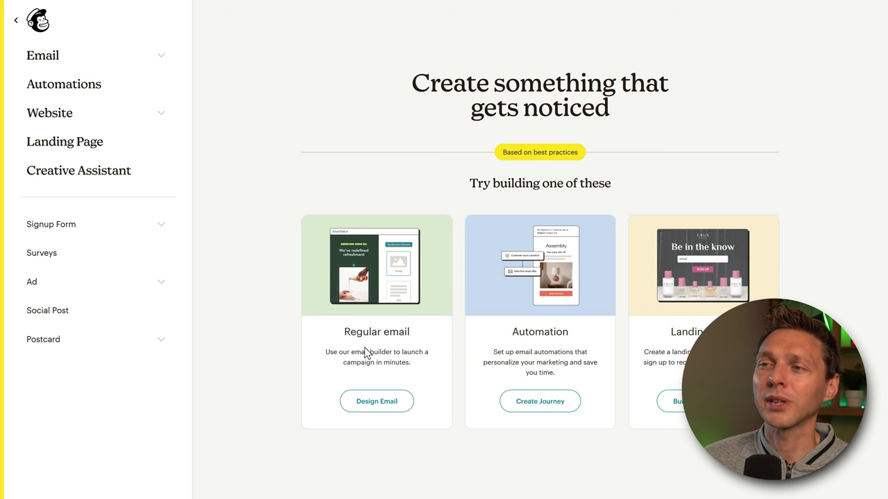
- Start a regular email and rename it 'Subscribe to my channel!'
{"action": "left_click", "coordinate": [378, 406]}
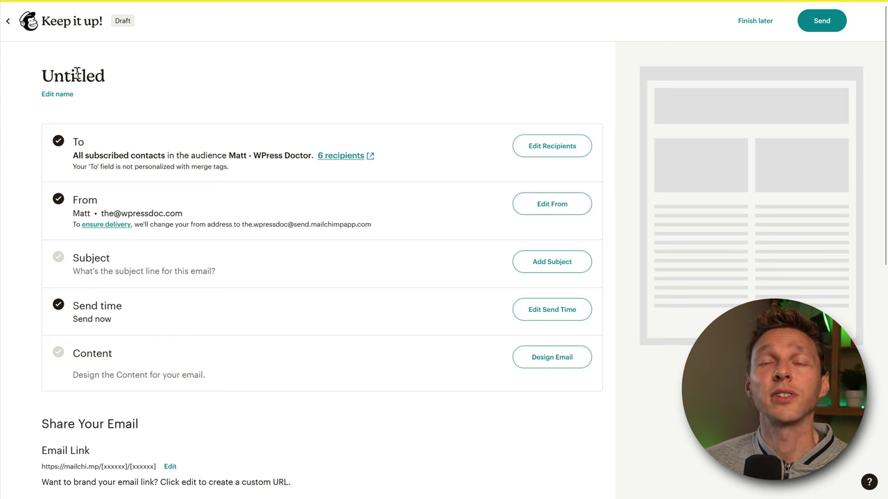
{"action": "left_click", "coordinate": [57, 93]}
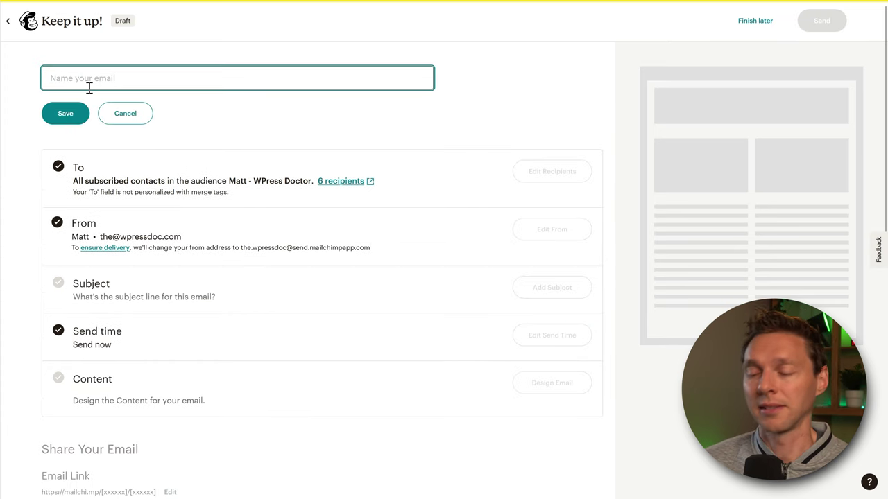
{"action": "type", "text": "Subscribe to my channel!"}
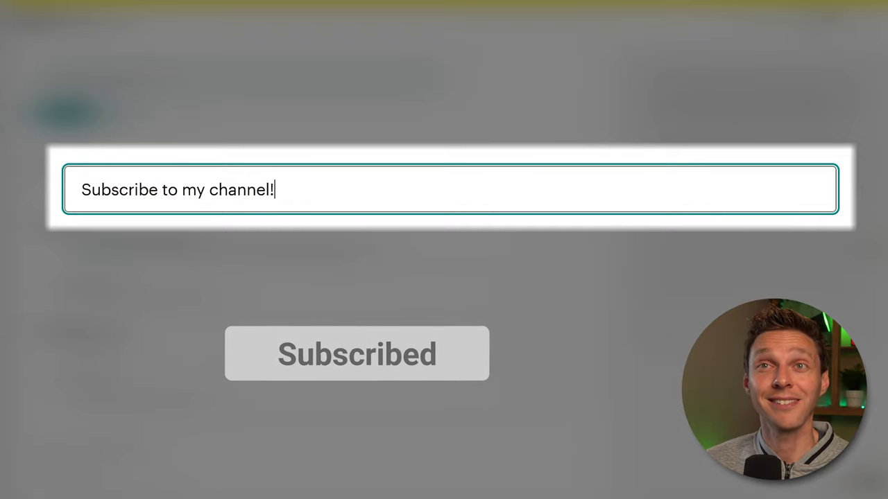
{"action": "left_click", "coordinate": [67, 117]}
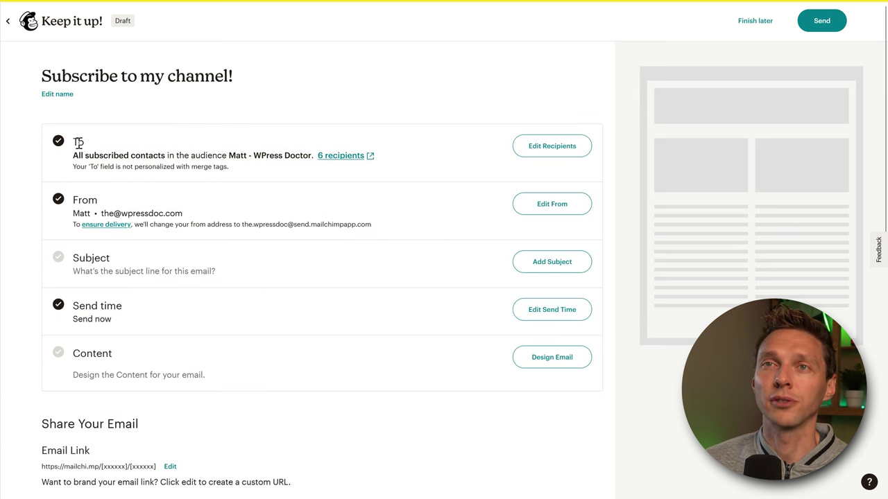
{"action": "left_click_drag", "start_coordinate": [76, 157], "coordinate": [254, 153]}
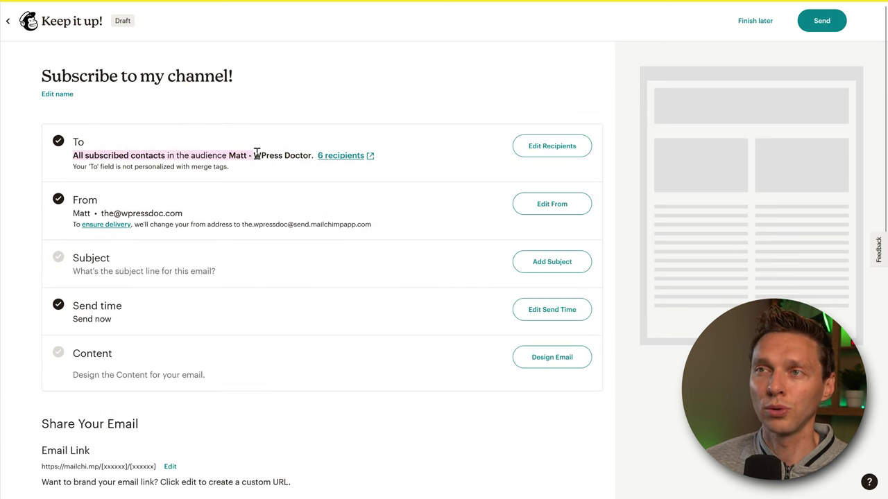
{"action": "left_click", "coordinate": [257, 154]}
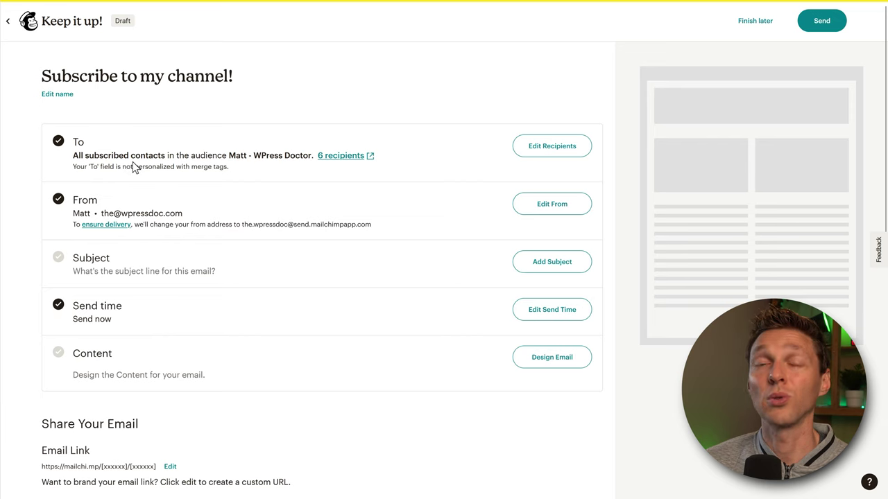
- Keep the email going to all subscribers in the audience, excluding no tags
{"action": "left_click", "coordinate": [558, 150]}
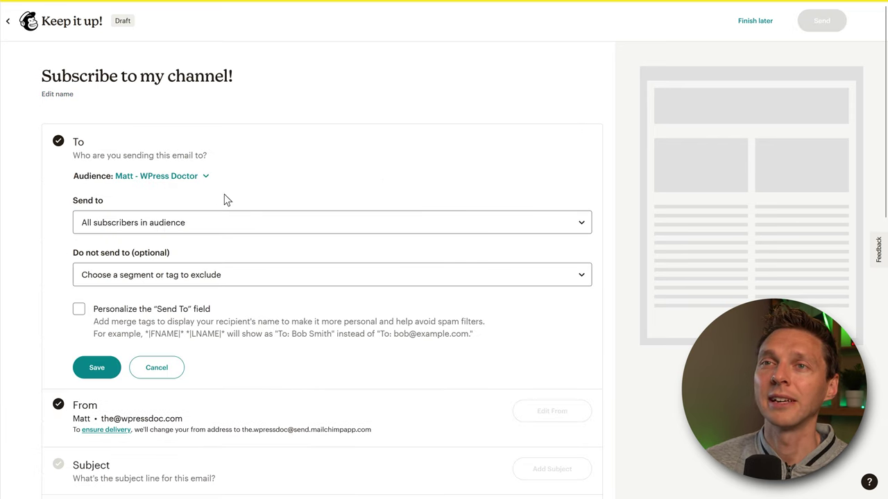
{"action": "left_click", "coordinate": [155, 223]}
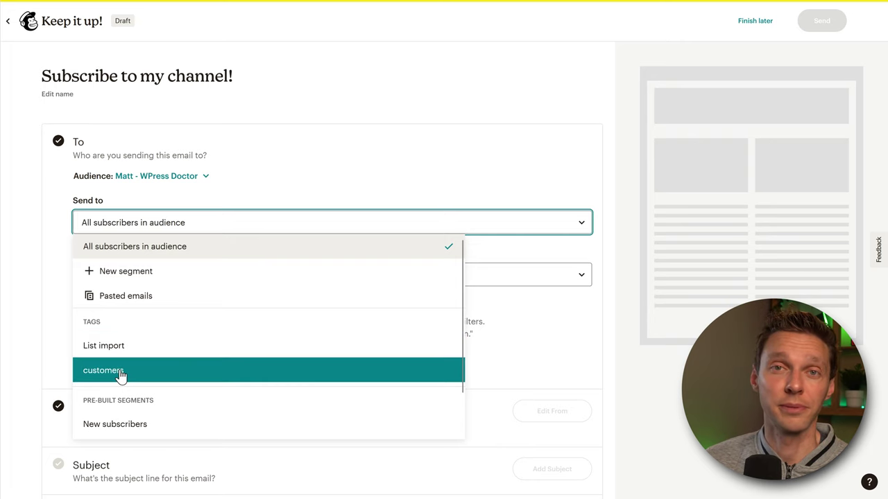
{"action": "left_click", "coordinate": [149, 249]}
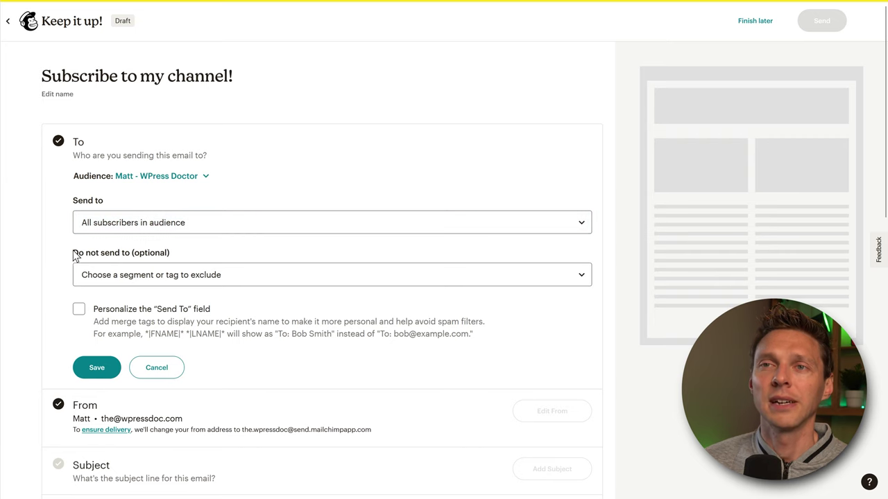
{"action": "left_click", "coordinate": [125, 276]}
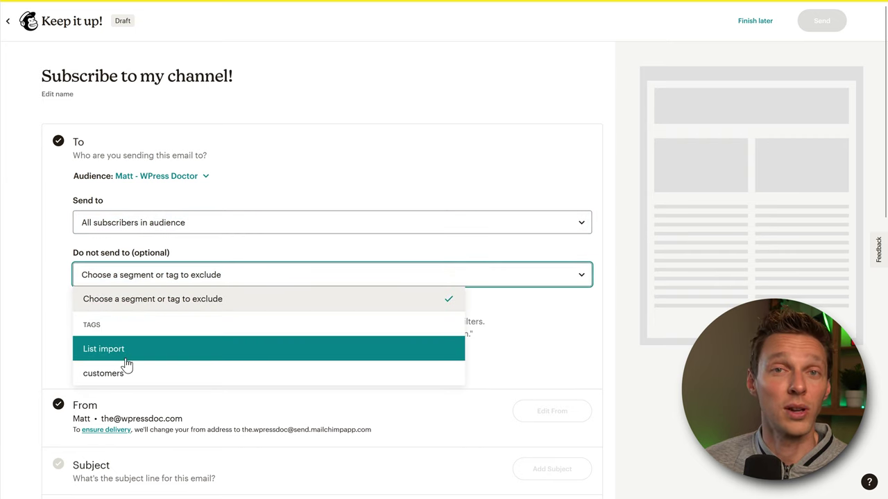
{"action": "left_click", "coordinate": [58, 305]}
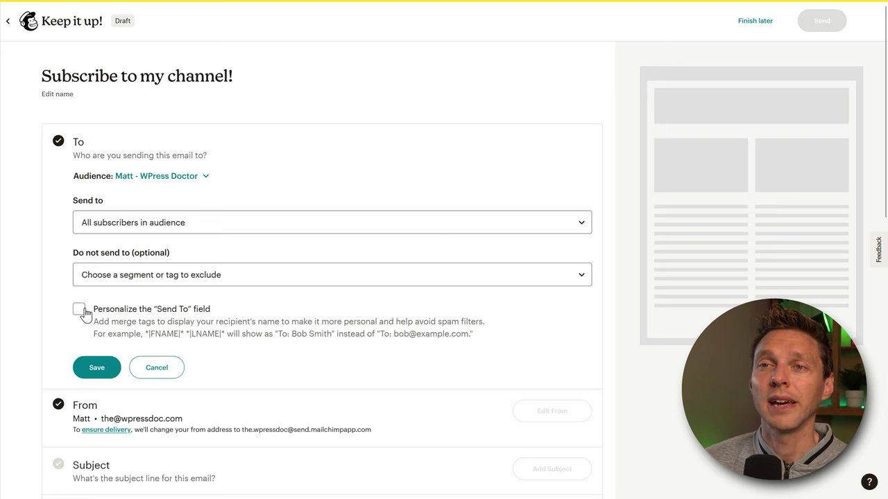
- Personalize the To field with the *|FNAME|* *|LNAME|* merge tag and save
{"action": "left_click", "coordinate": [78, 311]}
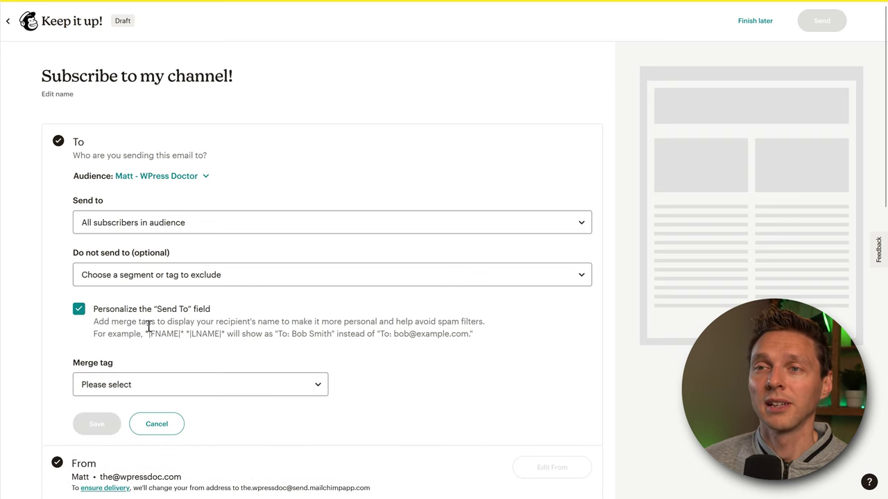
{"action": "left_click", "coordinate": [159, 386]}
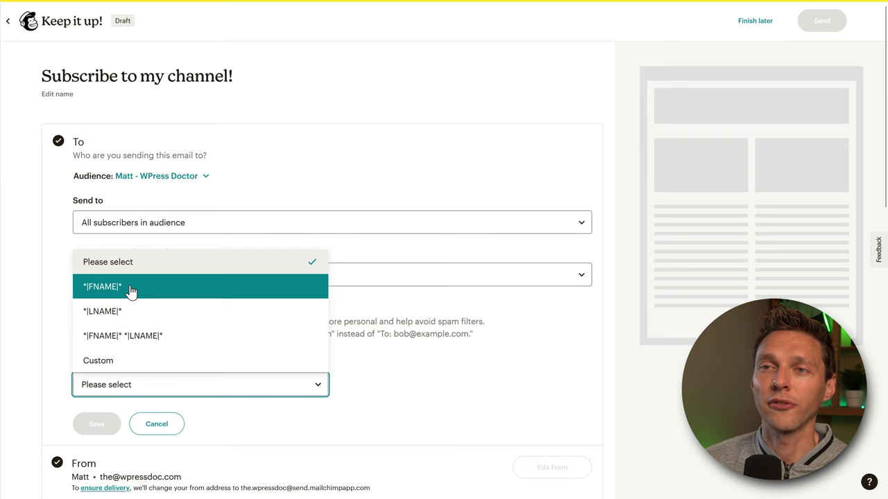
{"action": "left_click", "coordinate": [125, 336]}
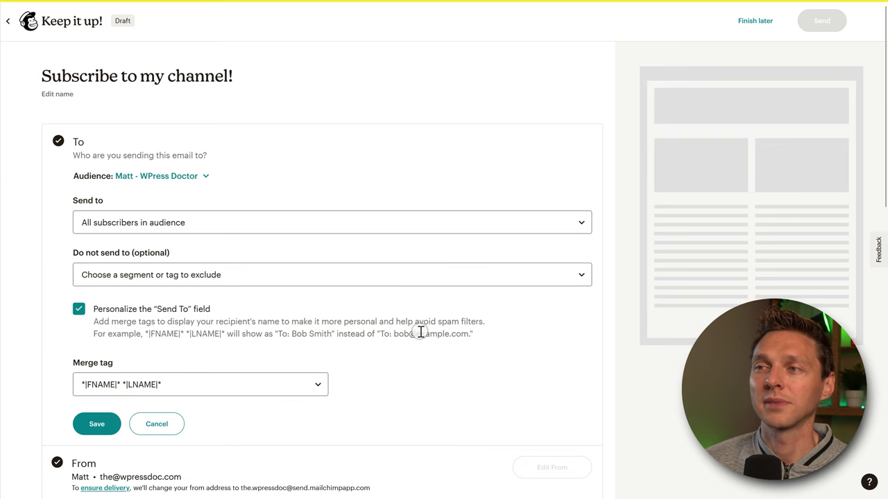
{"action": "scroll", "coordinate": [420, 332], "scroll_direction": "down", "scroll_amount": 2}
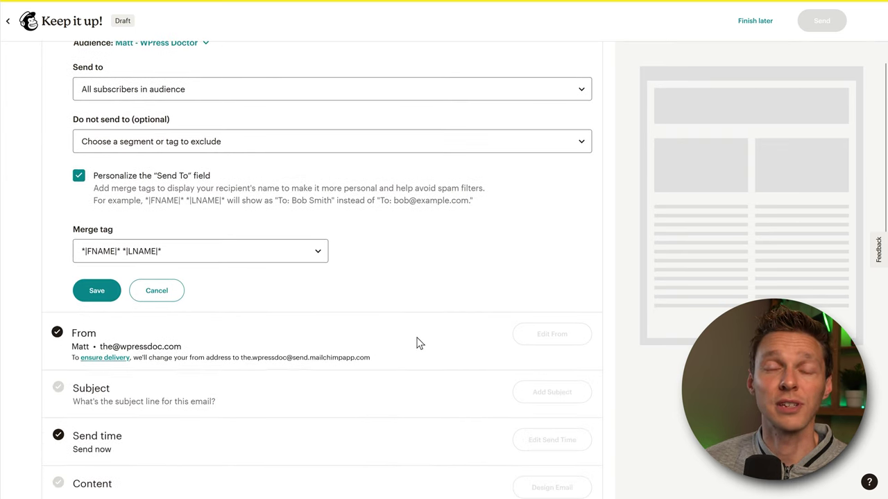
{"action": "left_click", "coordinate": [97, 291]}
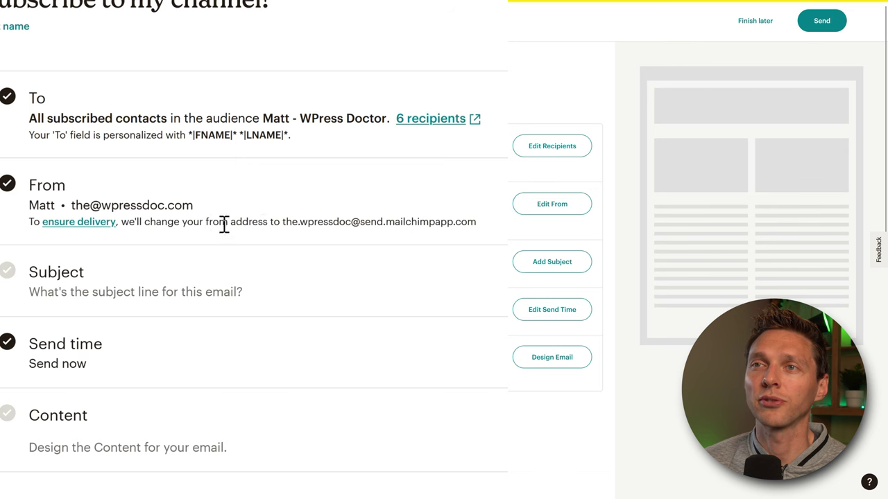
- Review the filled-in From sender name and address on the campaign checklist
{"action": "left_click_drag", "start_coordinate": [282, 222], "coordinate": [477, 223]}
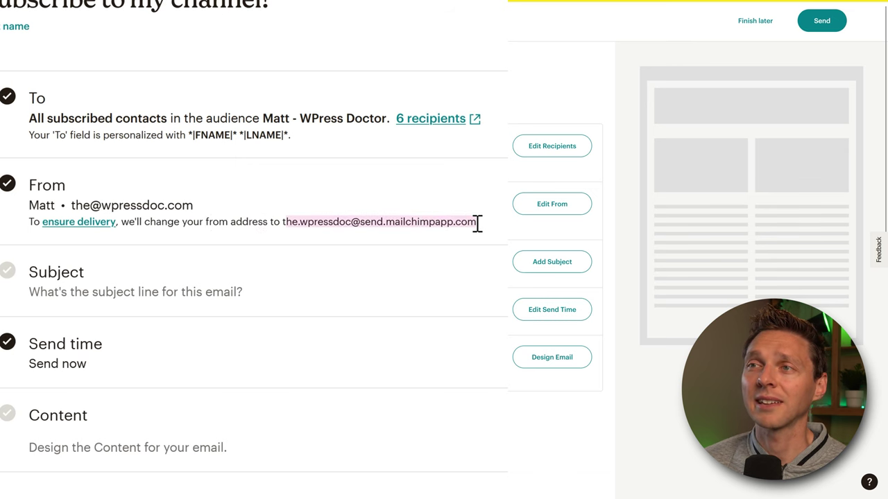
{"action": "left_click", "coordinate": [475, 225]}
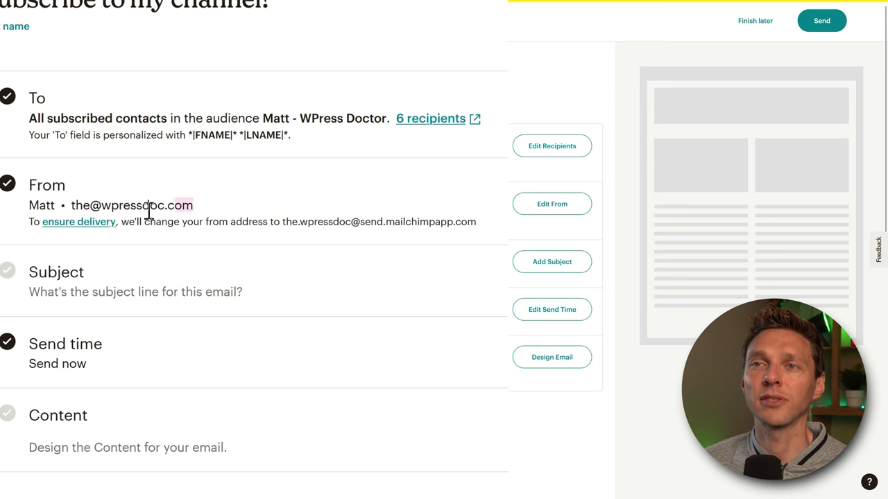
{"action": "left_click_drag", "start_coordinate": [149, 211], "coordinate": [76, 205]}
{"action": "left_click", "coordinate": [164, 232]}
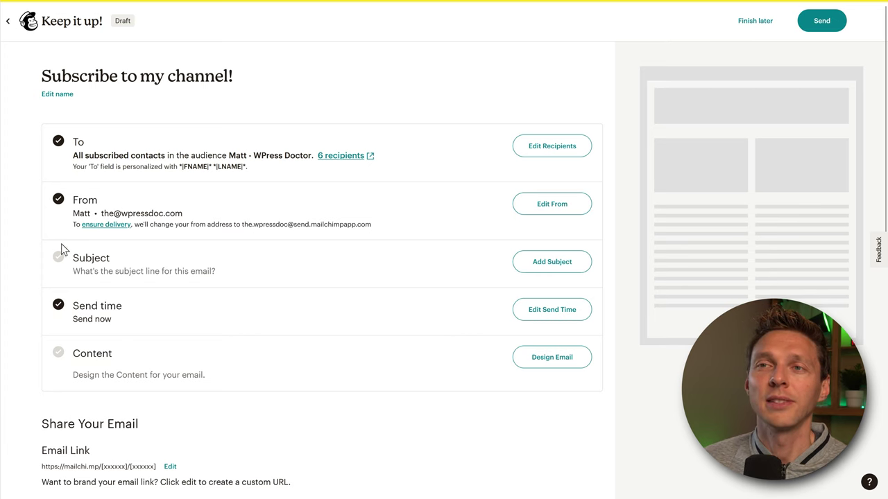
- Enter the subject line 'If you subscribe, you will feel MEGA COOL 😍'
{"action": "left_click", "coordinate": [551, 264]}
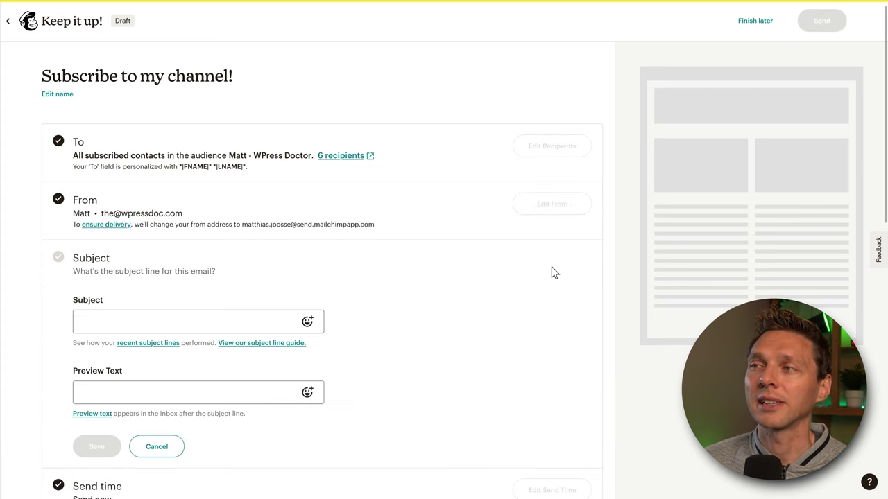
{"action": "left_click", "coordinate": [163, 319]}
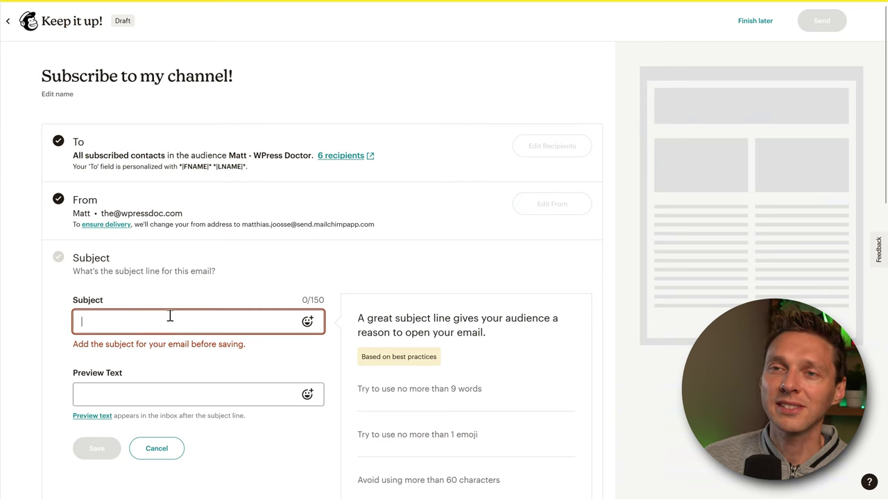
{"action": "left_click", "coordinate": [128, 391]}
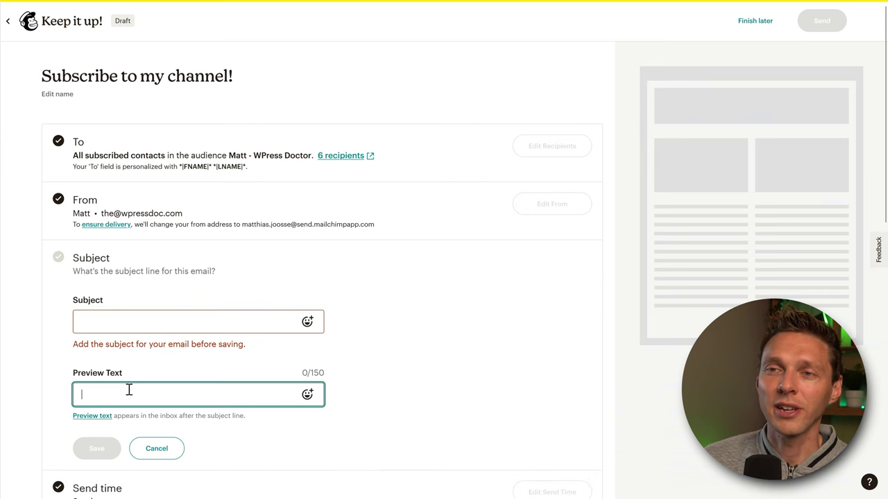
{"action": "left_click", "coordinate": [133, 317]}
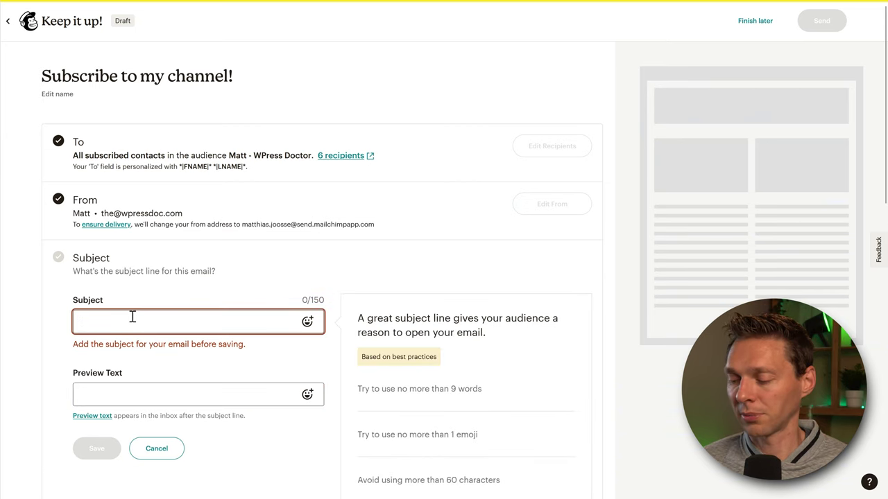
{"action": "type", "text": "I"}
- Add the free-eBook preview text with an emoji and save the subject and preview
{"action": "left_click", "coordinate": [138, 217]}
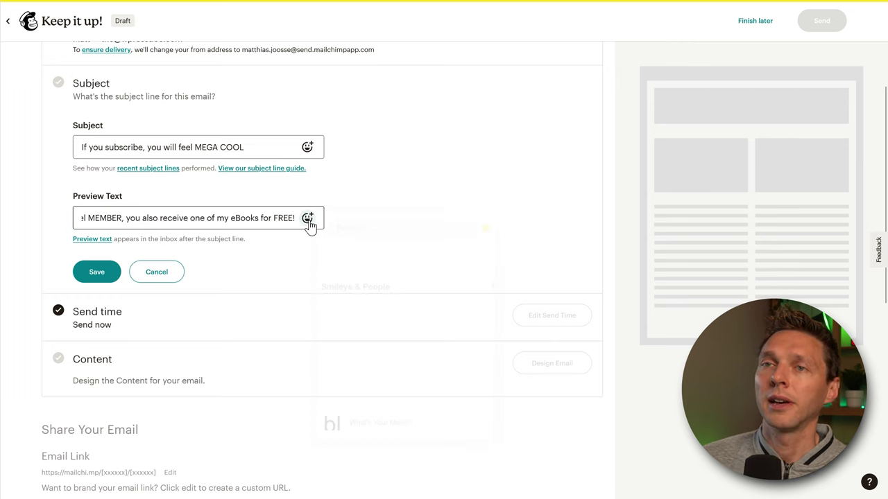
{"action": "left_click", "coordinate": [308, 219]}
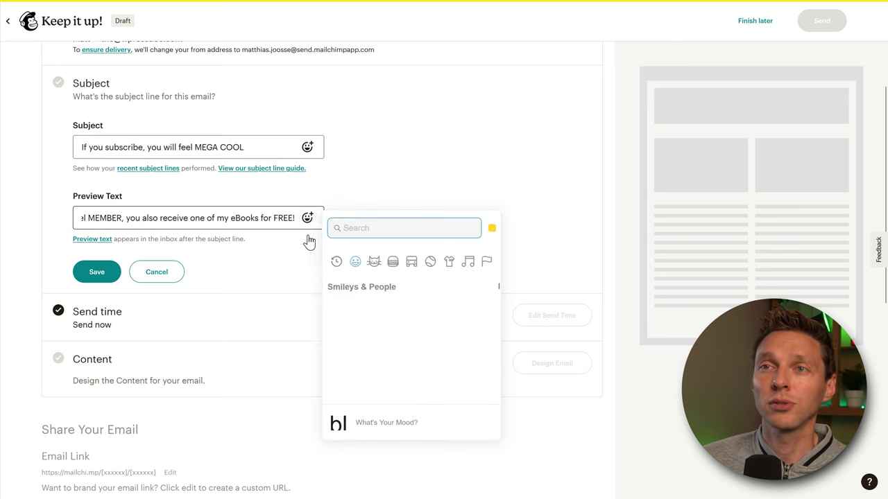
{"action": "left_click", "coordinate": [379, 313]}
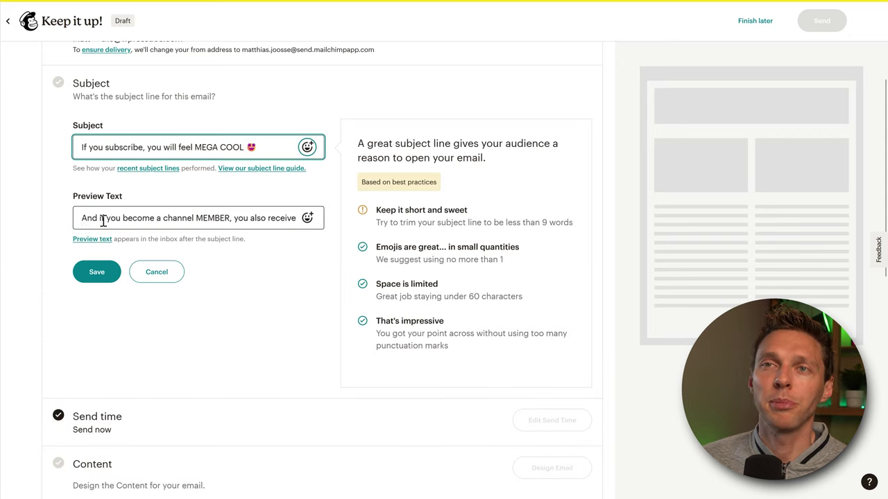
{"action": "left_click_drag", "start_coordinate": [82, 217], "coordinate": [302, 219]}
{"action": "left_click", "coordinate": [291, 263]}
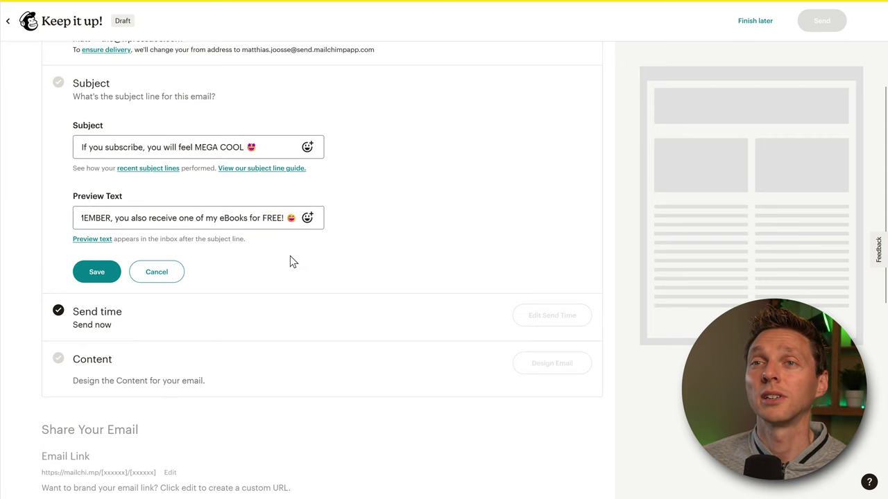
{"action": "left_click_drag", "start_coordinate": [135, 241], "coordinate": [214, 241]}
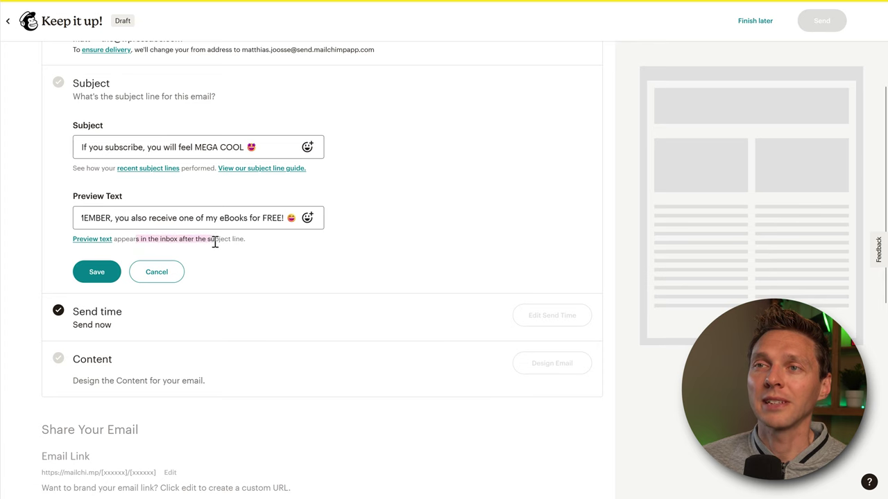
{"action": "left_click", "coordinate": [219, 241]}
{"action": "left_click", "coordinate": [96, 271]}
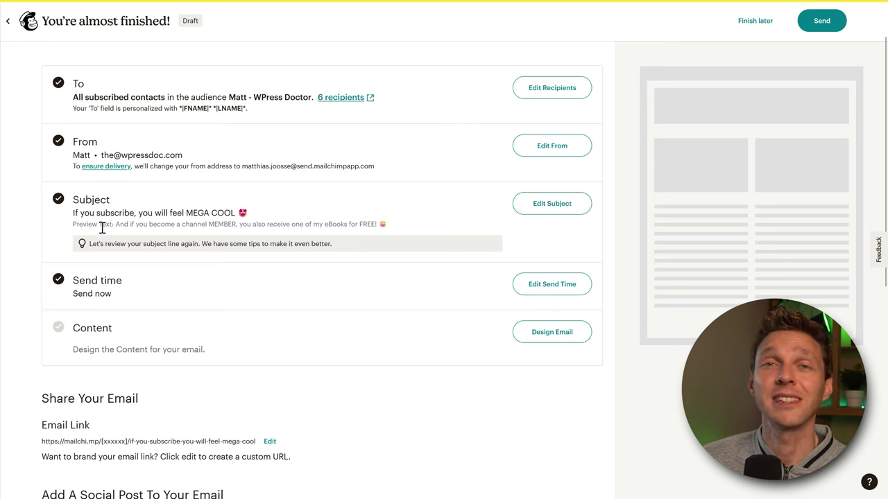
- Review the subject-line tip and reopen the subject for editing
{"action": "left_click_drag", "start_coordinate": [105, 244], "coordinate": [80, 257]}
{"action": "left_click", "coordinate": [308, 243]}
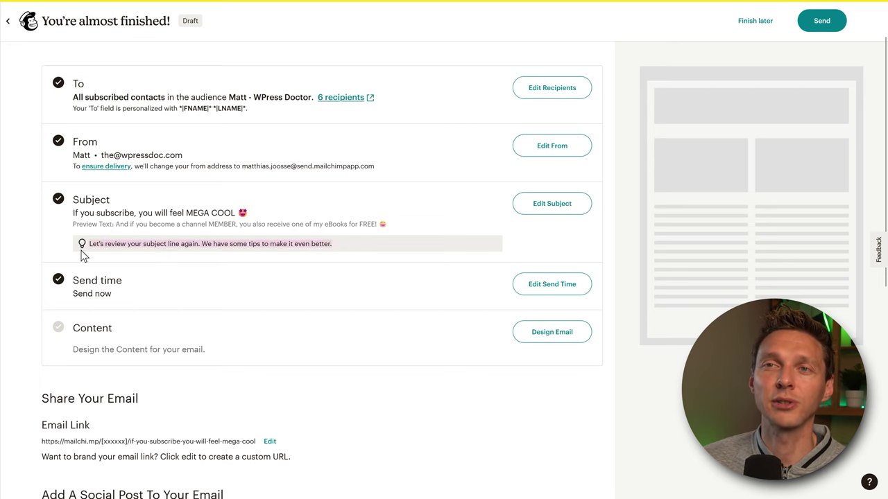
{"action": "left_click", "coordinate": [113, 248]}
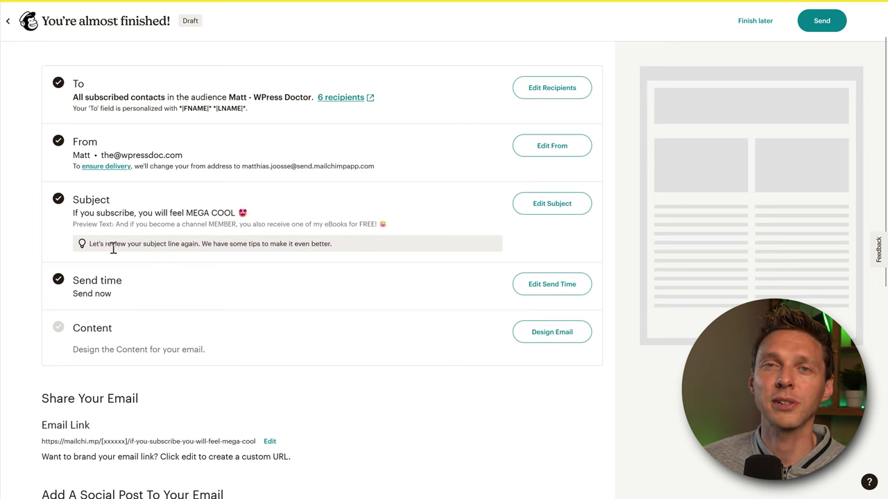
{"action": "left_click", "coordinate": [536, 207]}
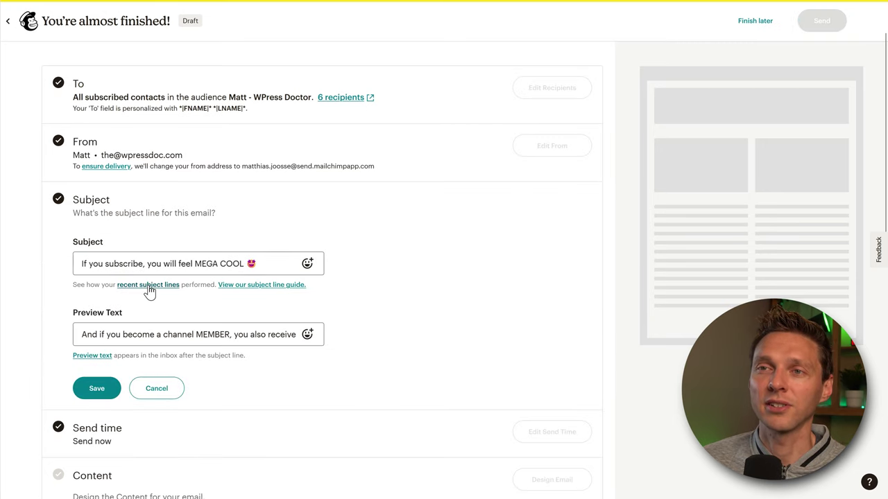
- Read the subject line guide, then save the subject and preview text unchanged
{"action": "left_click", "coordinate": [250, 286]}
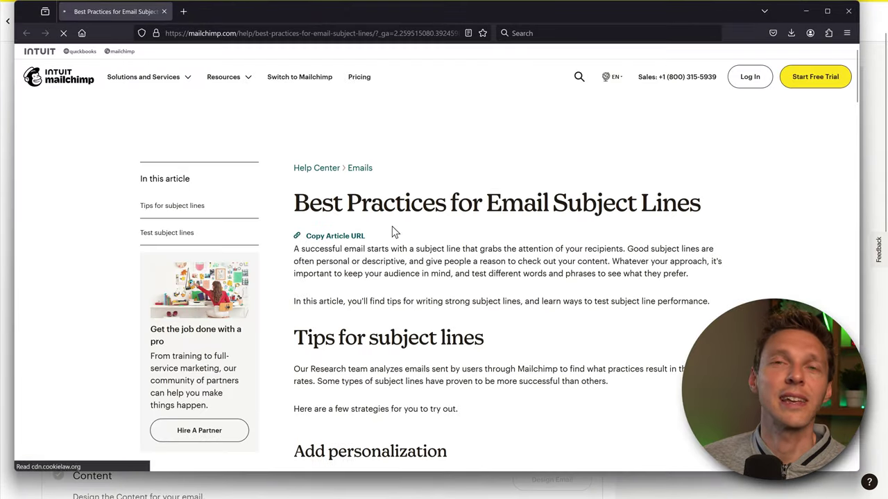
{"action": "middle_click", "coordinate": [664, 192]}
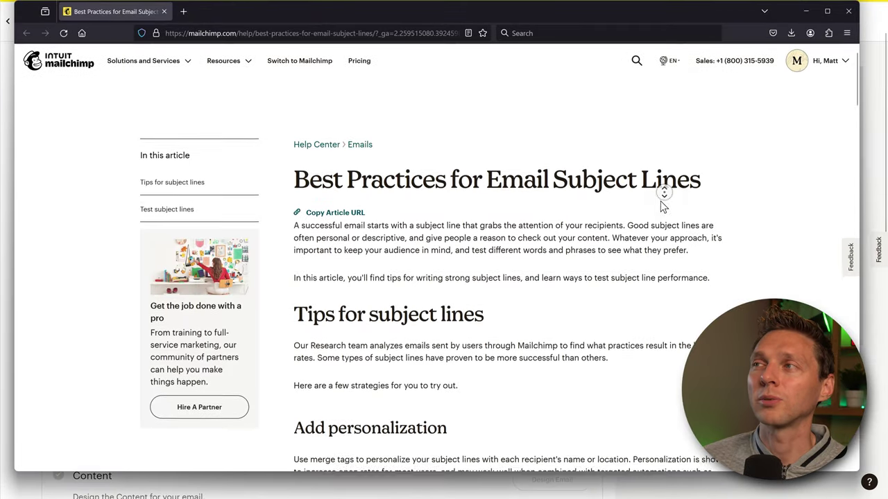
{"action": "left_click", "coordinate": [847, 12]}
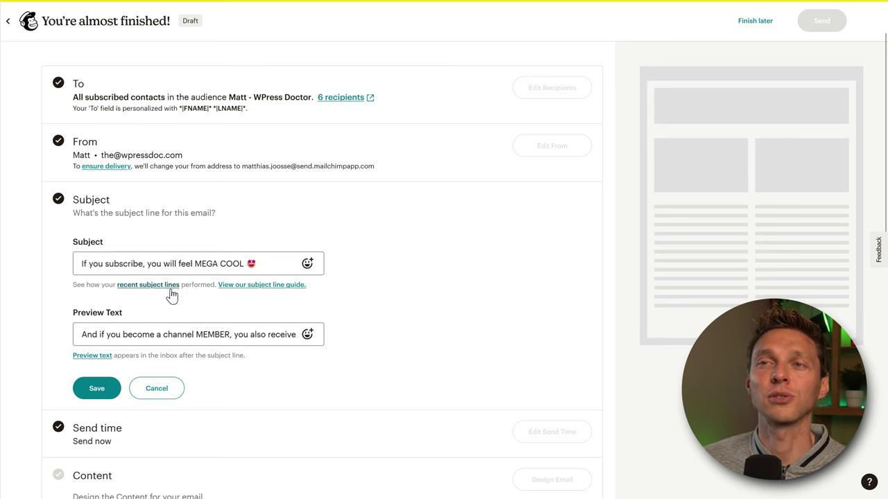
{"action": "left_click", "coordinate": [118, 387]}
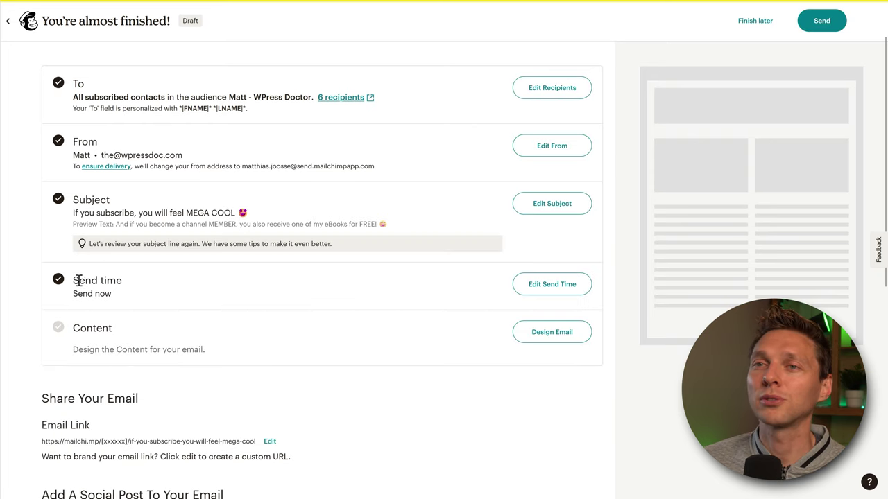
{"action": "scroll", "coordinate": [179, 292], "scroll_direction": "down", "scroll_amount": 1}
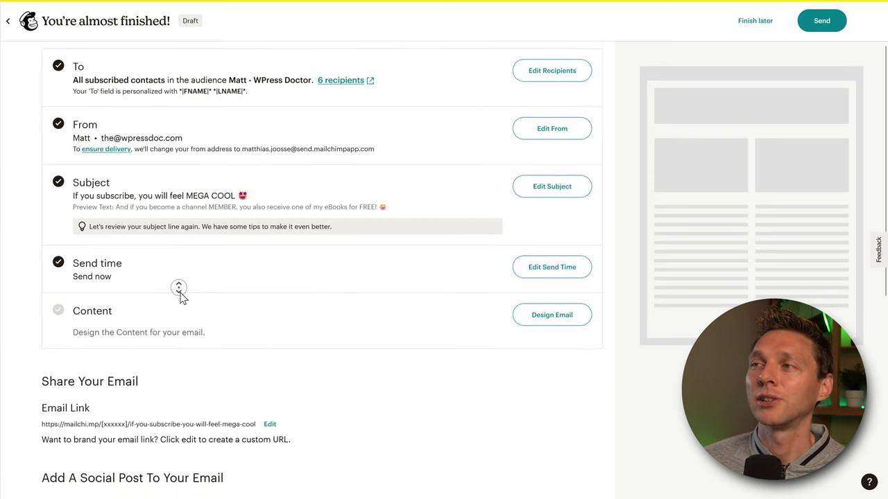
{"action": "left_click", "coordinate": [535, 268]}
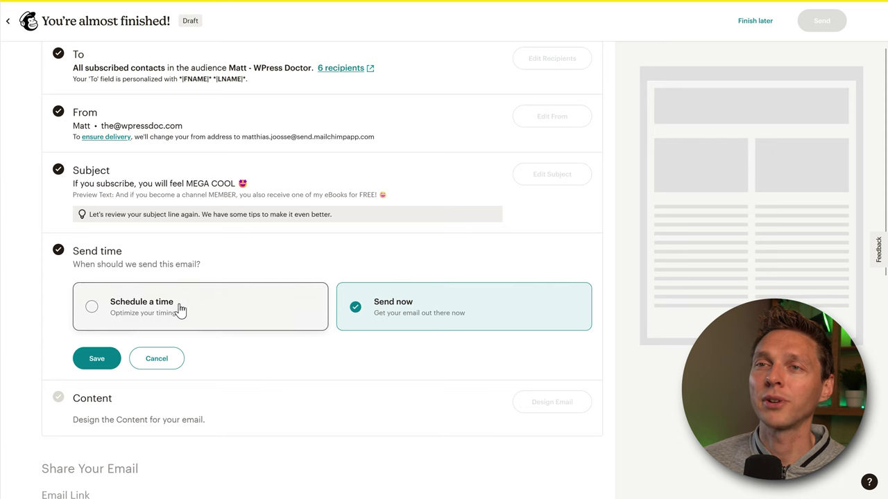
{"action": "left_click", "coordinate": [153, 311]}
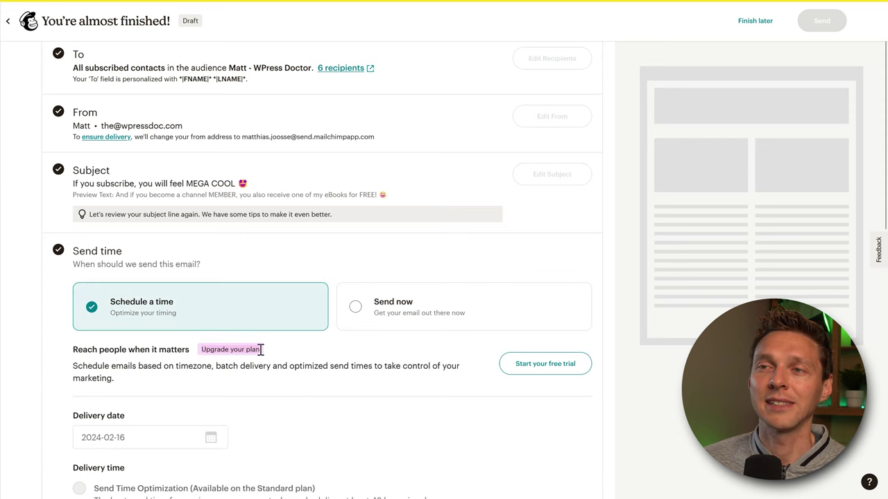
{"action": "scroll", "coordinate": [221, 357], "scroll_direction": "down", "scroll_amount": 2}
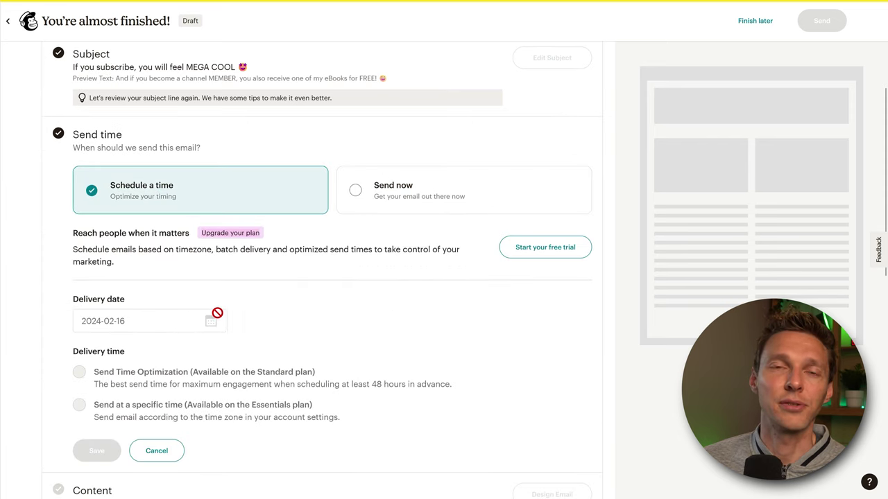
{"action": "left_click", "coordinate": [402, 206]}
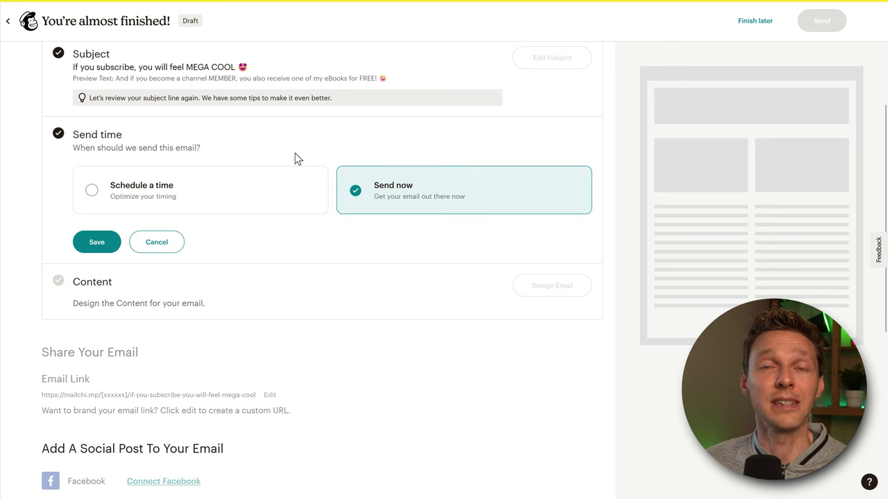
{"action": "left_click", "coordinate": [94, 247]}
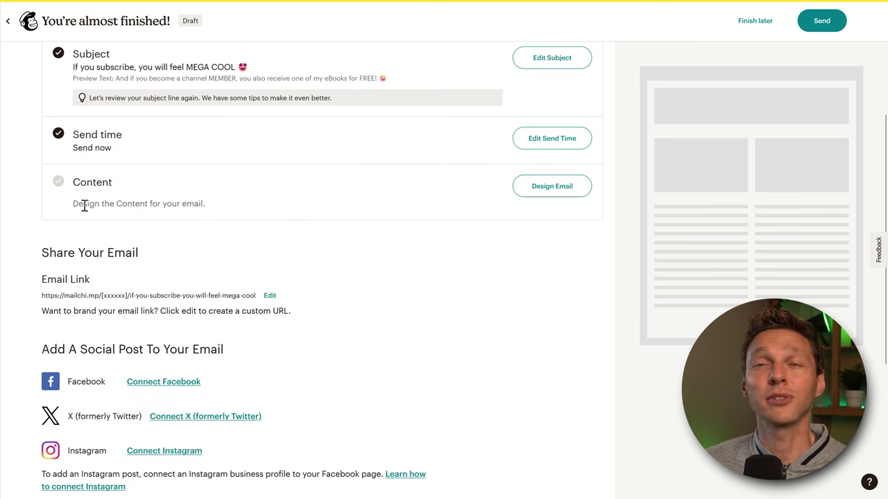
- Start designing the email and filter the template list to free templates only
{"action": "left_click", "coordinate": [552, 193]}
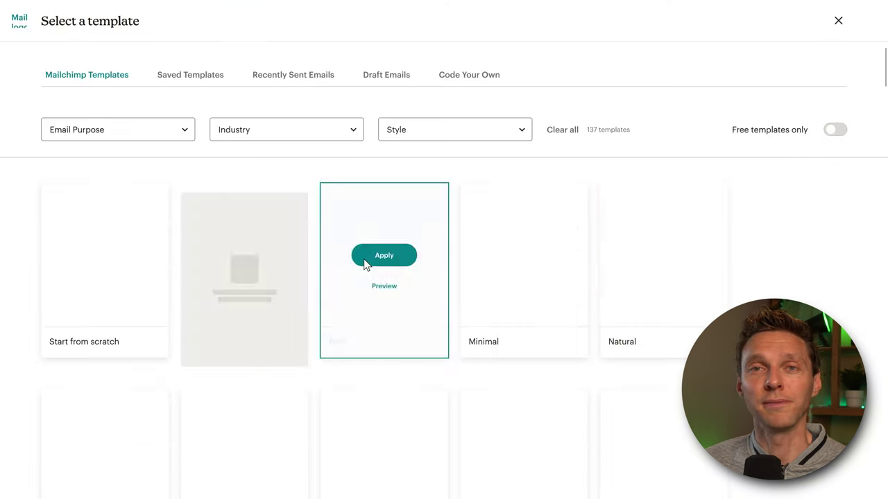
{"action": "middle_click", "coordinate": [800, 169]}
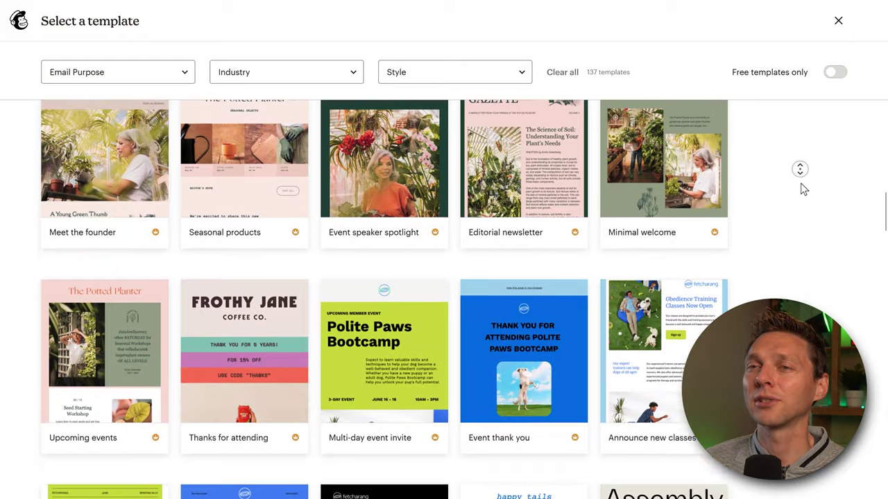
{"action": "middle_click", "coordinate": [777, 186]}
{"action": "mouse_move", "coordinate": [505, 324]}
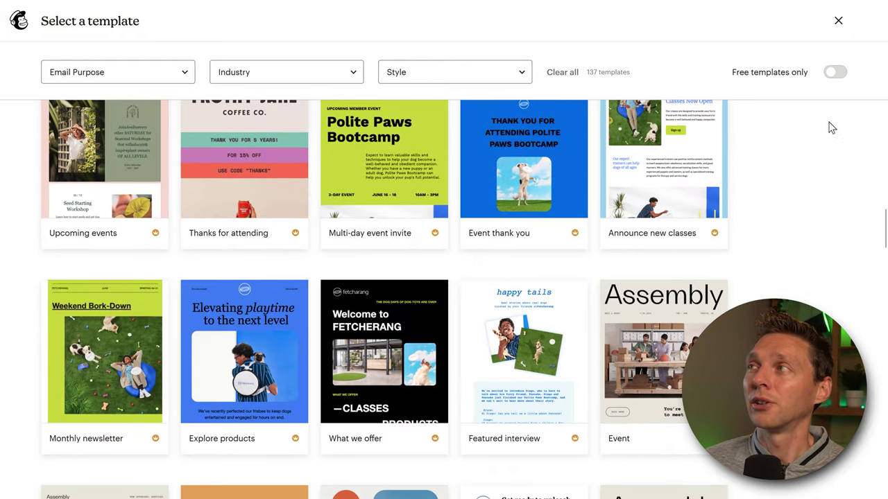
{"action": "left_click", "coordinate": [835, 72]}
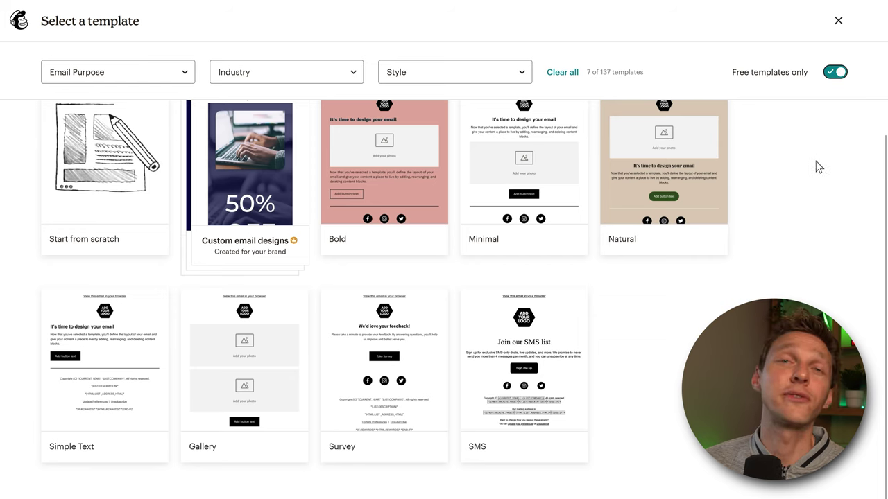
{"action": "scroll", "coordinate": [821, 160], "scroll_direction": "up", "scroll_amount": 3}
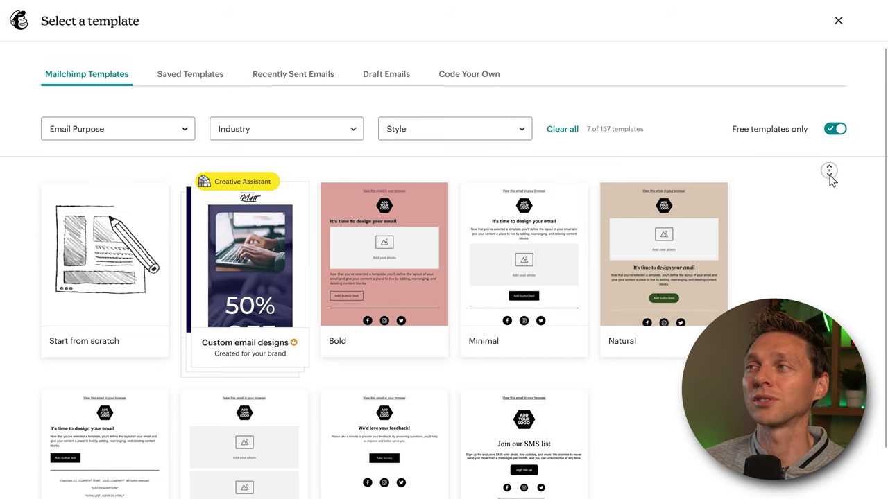
{"action": "scroll", "coordinate": [832, 179], "scroll_direction": "down", "scroll_amount": 2}
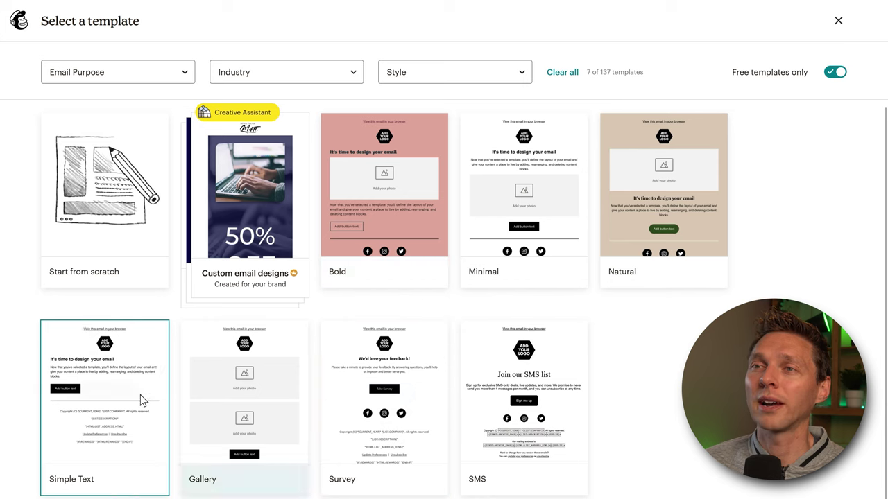
{"action": "mouse_move", "coordinate": [233, 236]}
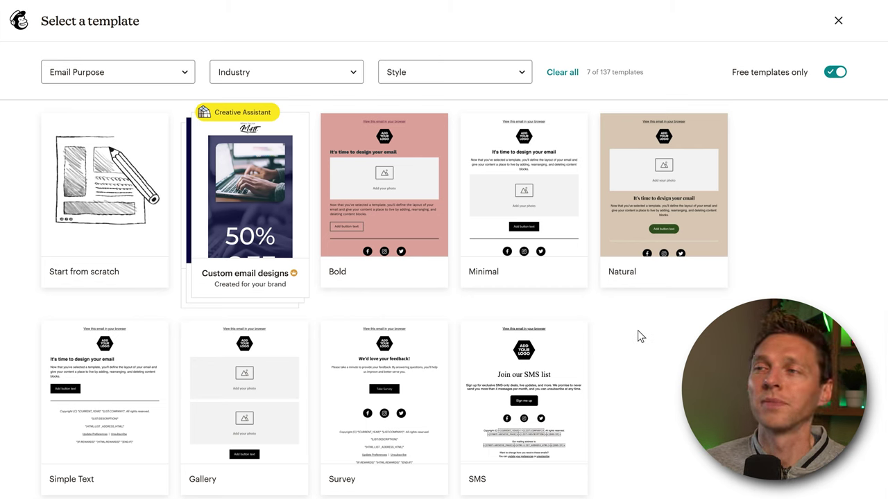
- Apply Start from scratch and add Heading, Divider and Image blocks below the logo
{"action": "mouse_move", "coordinate": [110, 223]}
{"action": "left_click", "coordinate": [107, 208]}
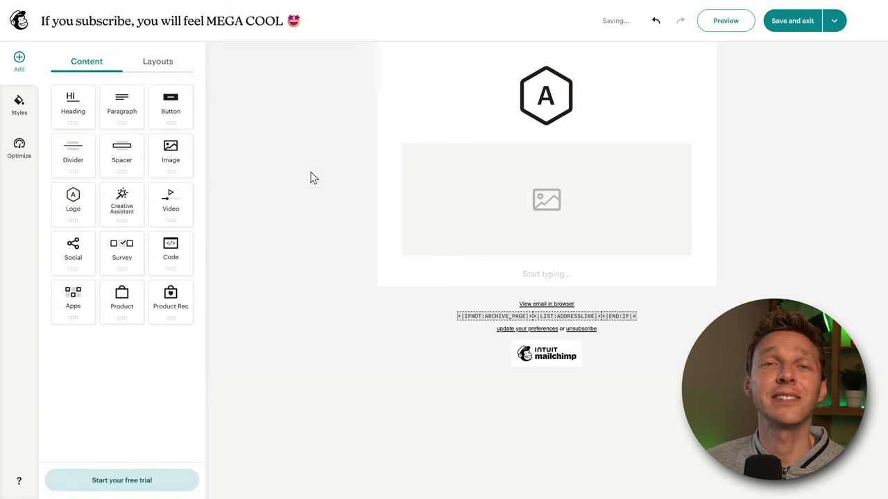
{"action": "left_click_drag", "start_coordinate": [64, 113], "coordinate": [495, 121]}
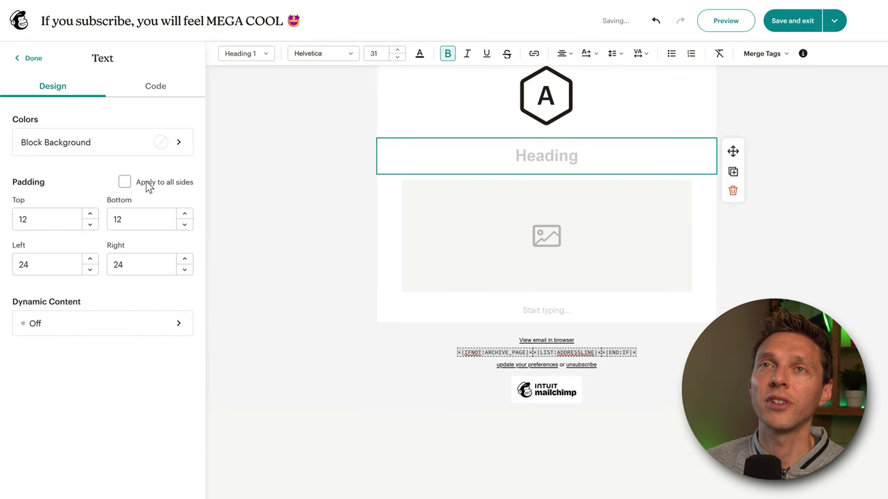
{"action": "left_click", "coordinate": [33, 60]}
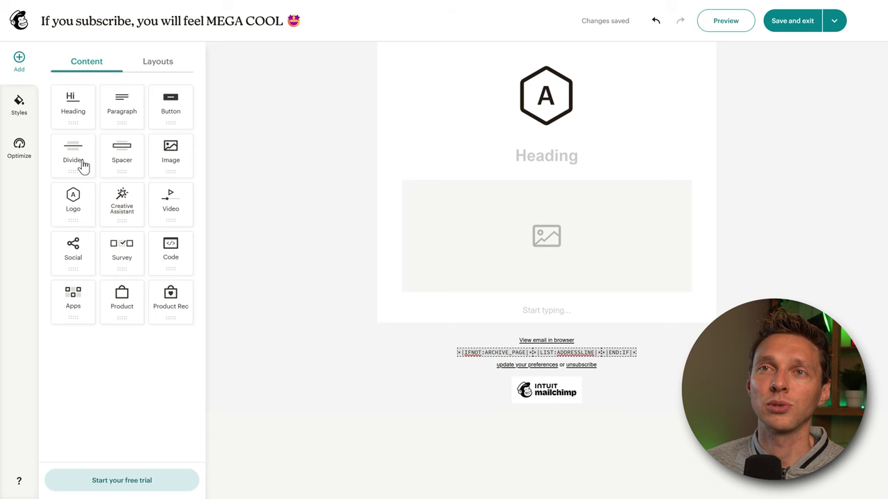
{"action": "left_click_drag", "start_coordinate": [72, 158], "coordinate": [490, 163]}
{"action": "left_click", "coordinate": [26, 60]}
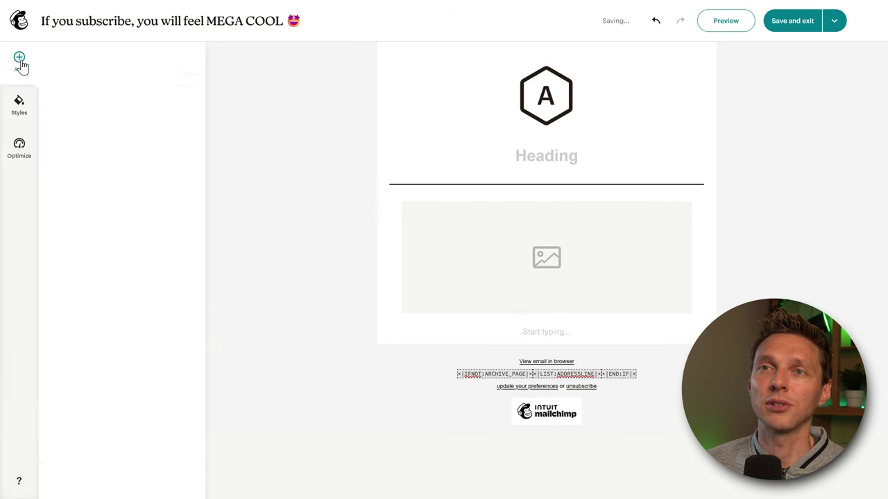
{"action": "left_click_drag", "start_coordinate": [171, 152], "coordinate": [448, 201]}
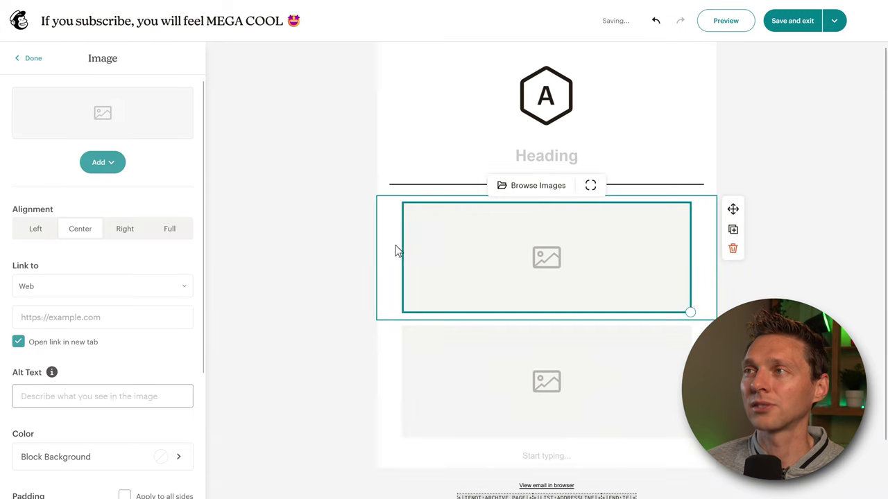
{"action": "left_click", "coordinate": [539, 188]}
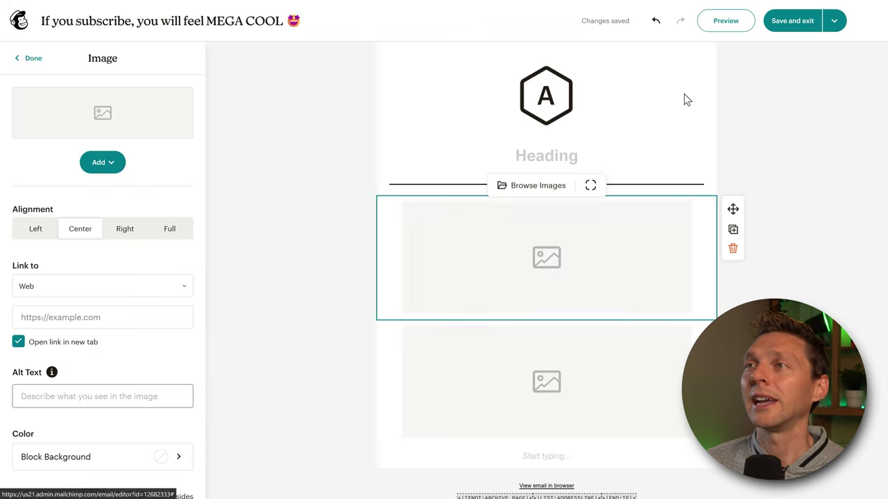
{"action": "left_click", "coordinate": [292, 238]}
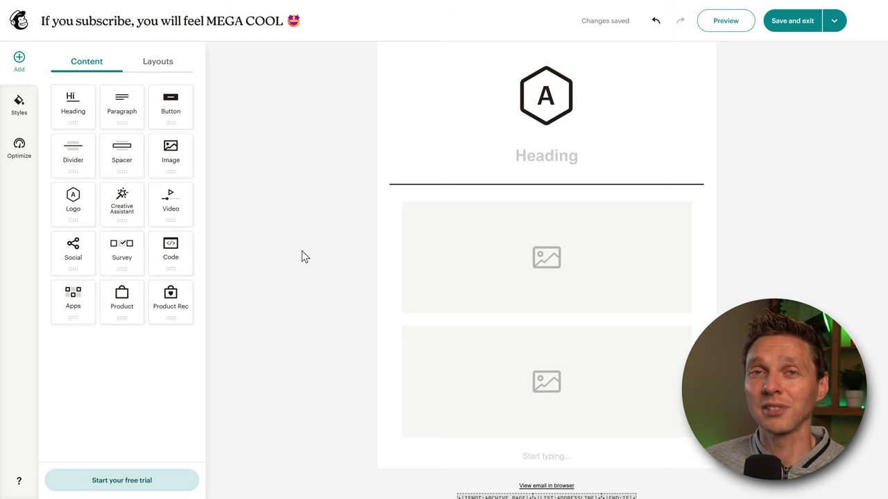
- Delete the logo, heading, divider and first image blocks
{"action": "left_click", "coordinate": [570, 113]}
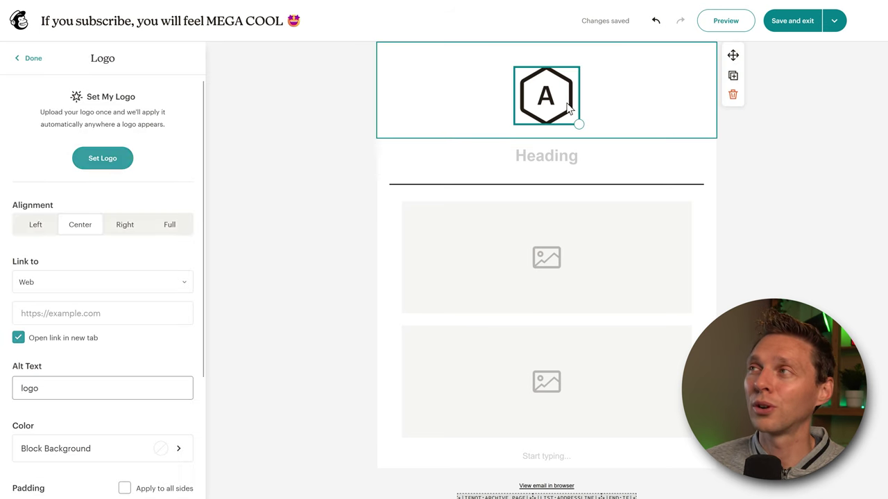
{"action": "left_click", "coordinate": [733, 93]}
{"action": "left_click", "coordinate": [569, 63]}
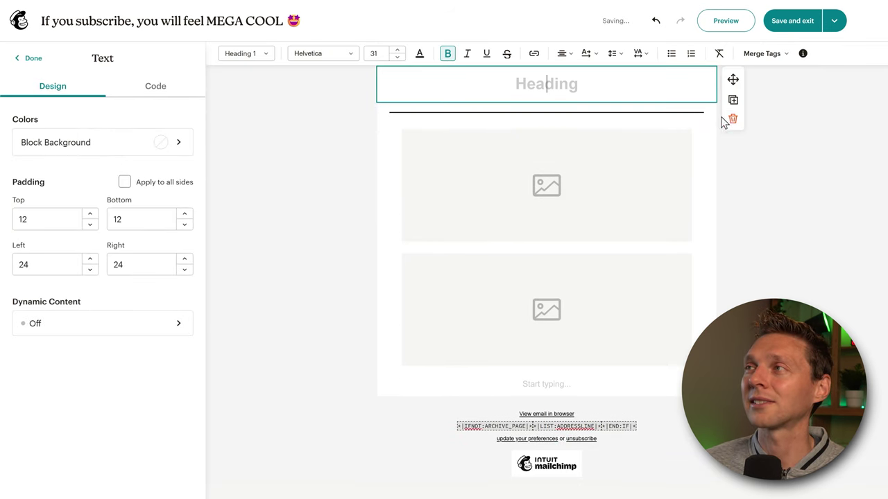
{"action": "left_click", "coordinate": [731, 119]}
{"action": "left_click", "coordinate": [593, 55]}
{"action": "left_click", "coordinate": [733, 93]}
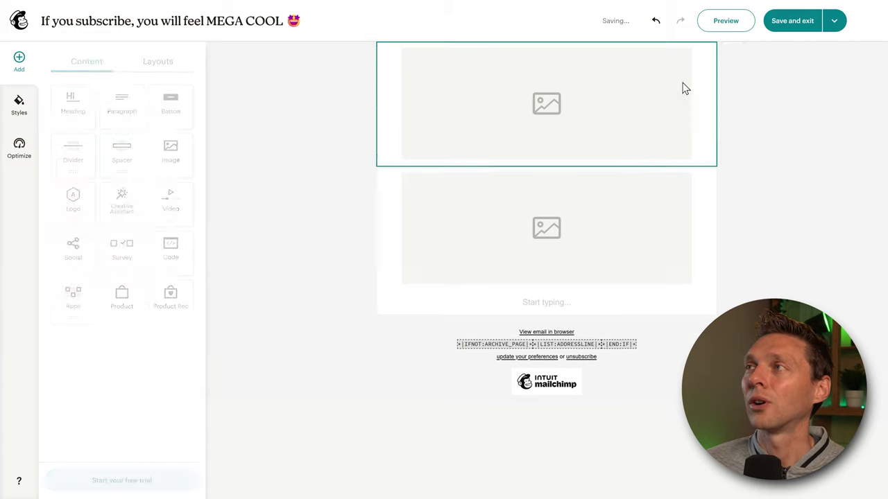
{"action": "left_click", "coordinate": [684, 87]}
{"action": "left_click", "coordinate": [733, 93]}
- Add a text block with the greeting 'Hi *|FNAME|* *|LNAME|*,' using merge tags
{"action": "left_click_drag", "start_coordinate": [123, 111], "coordinate": [441, 64]}
{"action": "type", "text": "Hi"}
{"action": "key", "text": "ctrl+a"}
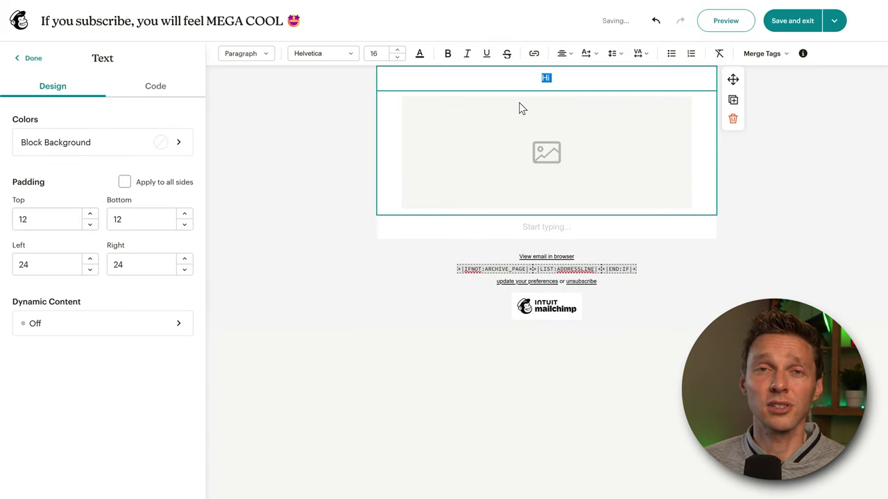
{"action": "key", "text": "Right"}
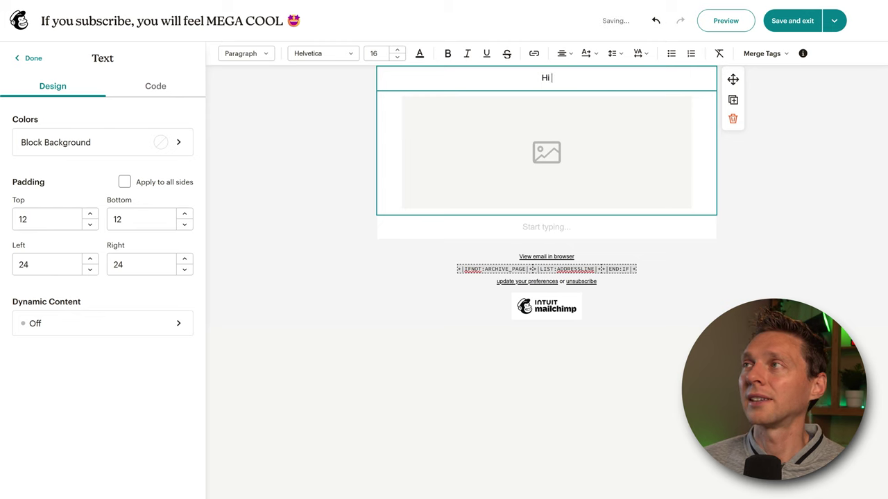
{"action": "left_click", "coordinate": [756, 52]}
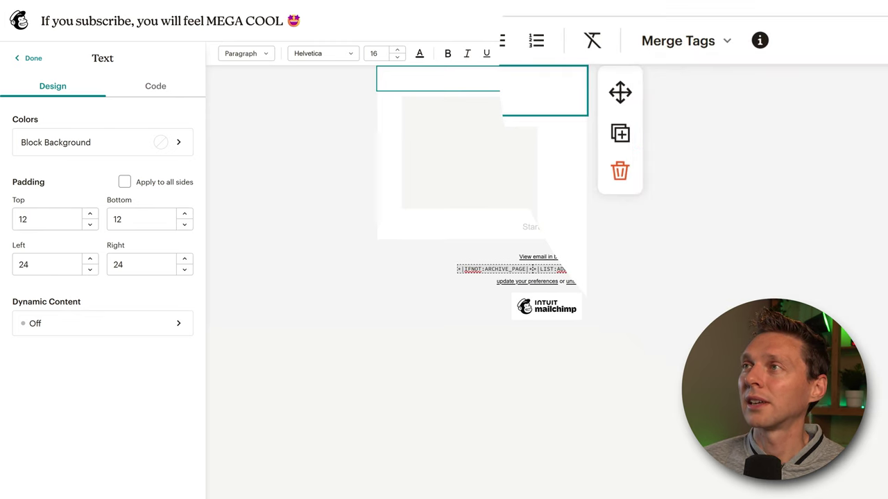
{"action": "left_click", "coordinate": [693, 52]}
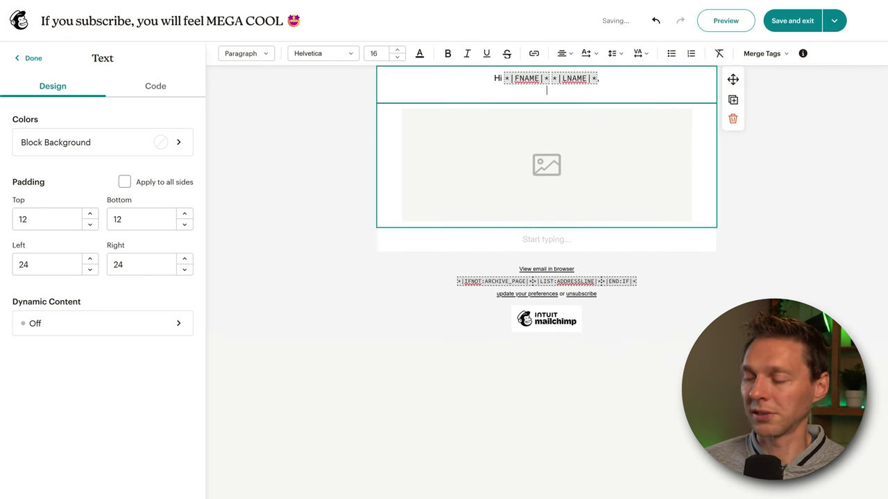
{"action": "key", "text": "Return"}
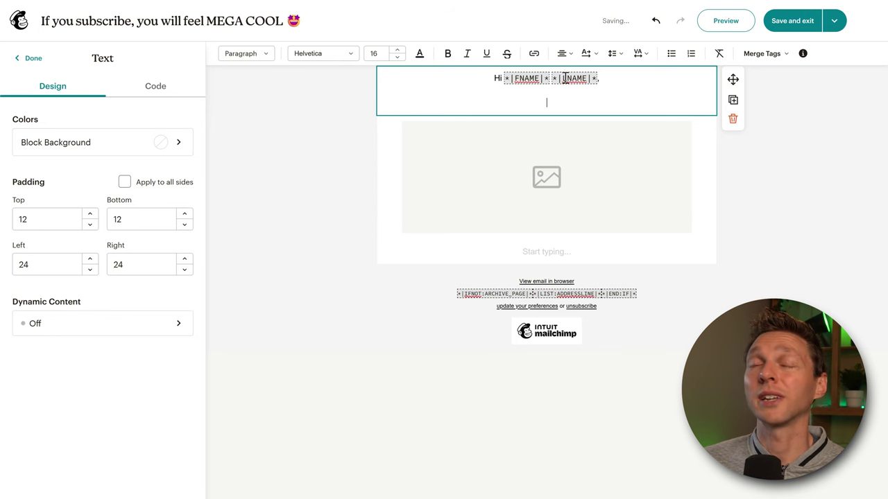
- Left-align the greeting line and add blank lines below it
{"action": "left_click_drag", "start_coordinate": [558, 97], "coordinate": [483, 77]}
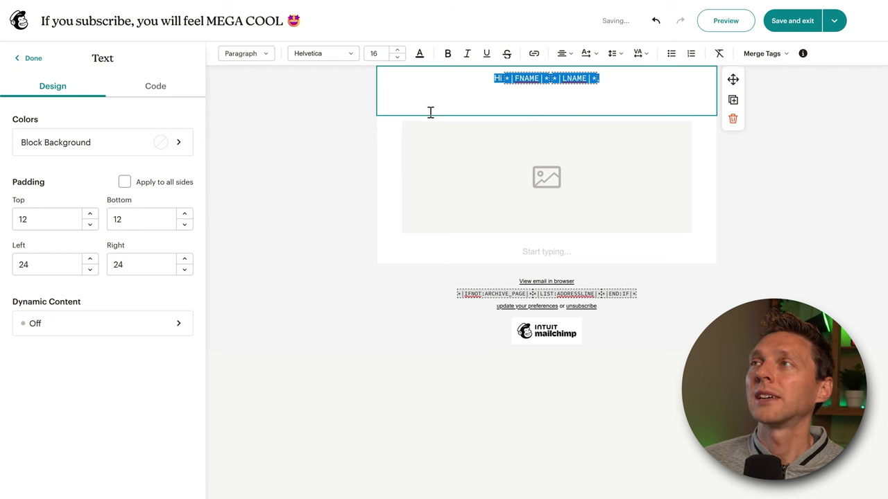
{"action": "left_click", "coordinate": [563, 53]}
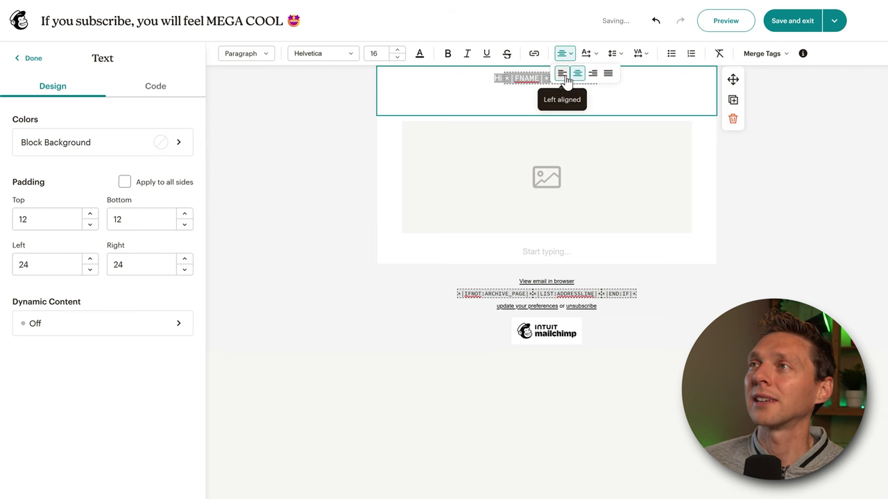
{"action": "left_click", "coordinate": [560, 72]}
{"action": "left_click", "coordinate": [516, 102]}
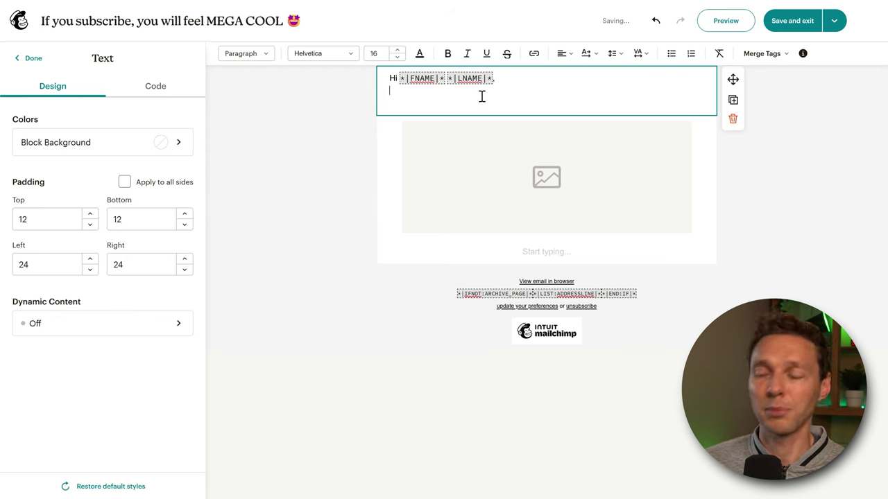
{"action": "key", "text": "Return"}
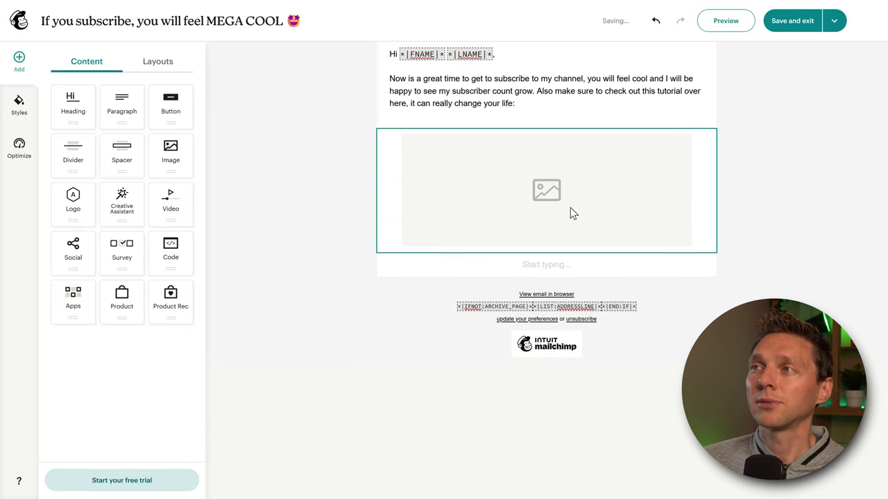
{"action": "left_click", "coordinate": [570, 208]}
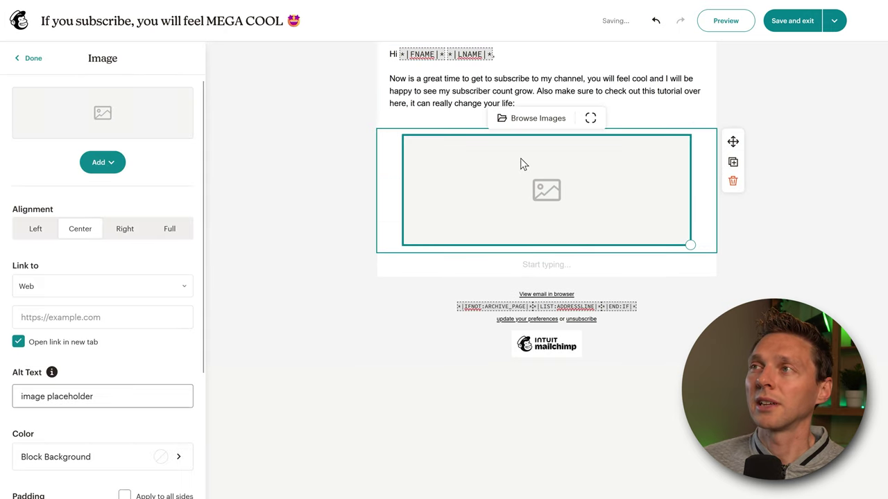
{"action": "left_click", "coordinate": [534, 120]}
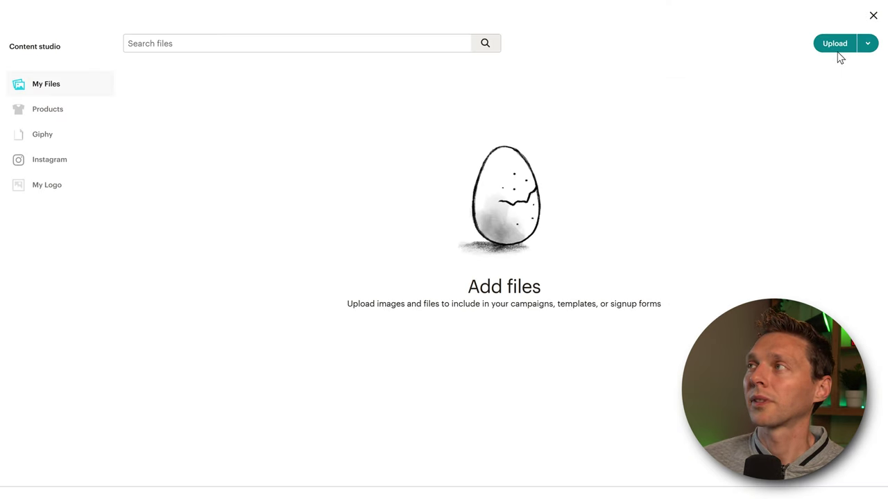
{"action": "left_click", "coordinate": [835, 47]}
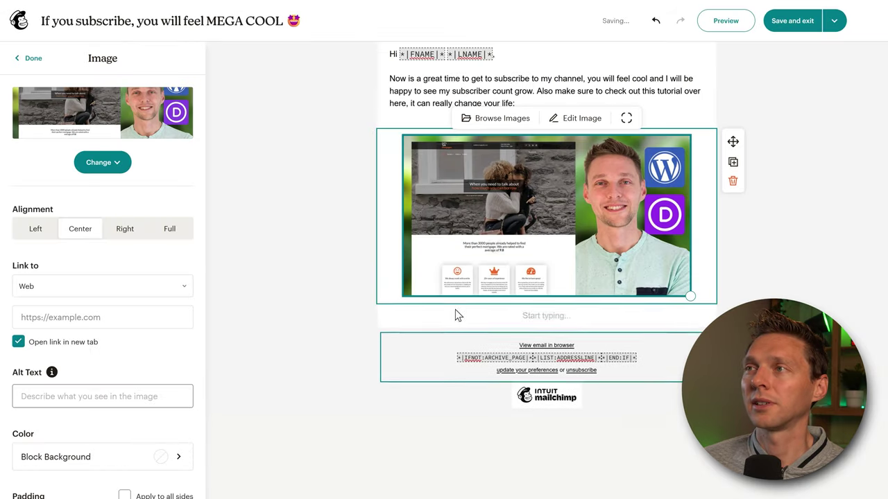
{"action": "left_click", "coordinate": [784, 252]}
{"action": "left_click", "coordinate": [612, 203]}
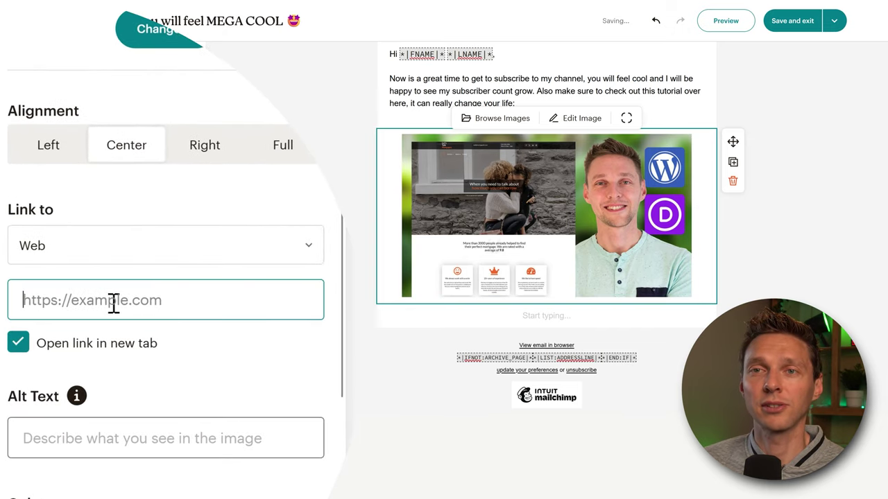
{"action": "left_click", "coordinate": [122, 301]}
{"action": "type", "text": "https://"}
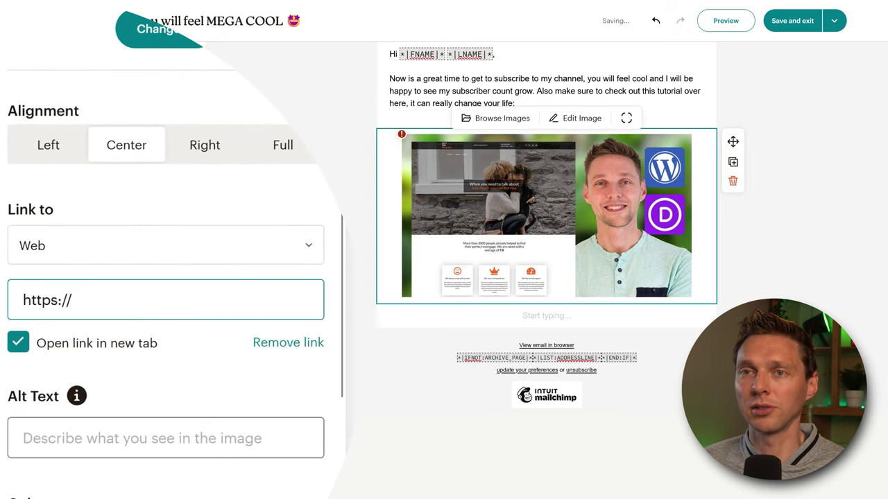
{"action": "type", "text": "youtube.com/c/"}
{"action": "left_click", "coordinate": [158, 433]}
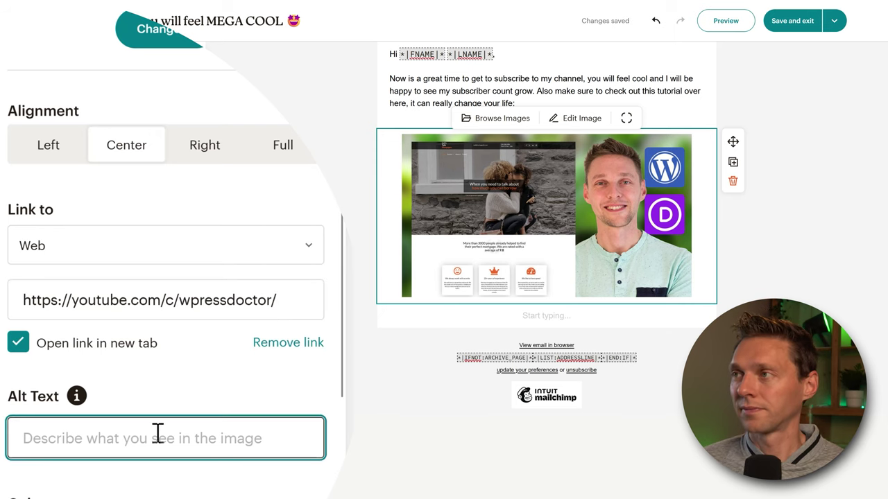
{"action": "left_click", "coordinate": [300, 237]}
- Copy the subscribe paragraph into the lower block, left-align it, and add a button below
{"action": "left_click", "coordinate": [515, 91]}
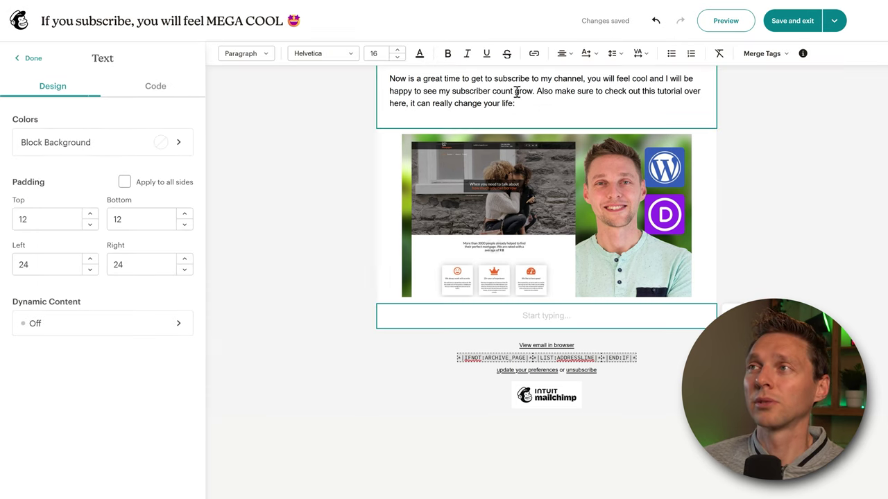
{"action": "left_click_drag", "start_coordinate": [511, 115], "coordinate": [550, 343]}
{"action": "triple_click", "coordinate": [421, 116]}
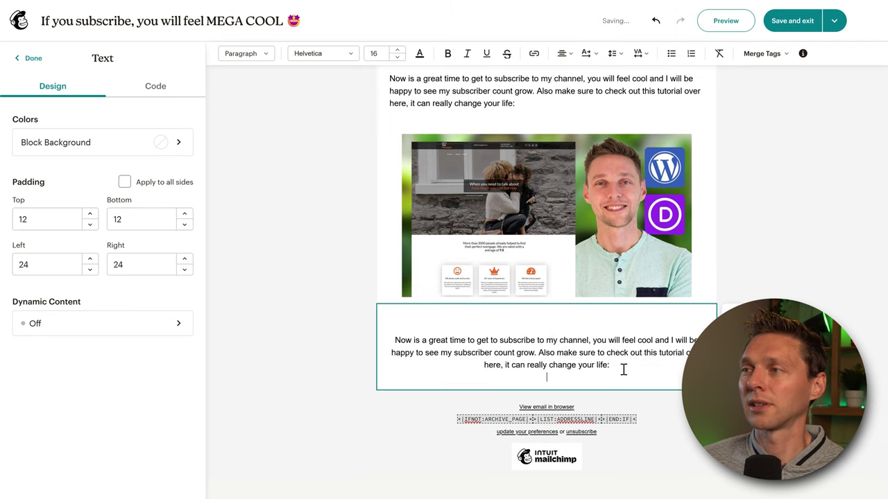
{"action": "left_click_drag", "start_coordinate": [623, 370], "coordinate": [377, 341]}
{"action": "left_click", "coordinate": [562, 53]}
{"action": "left_click", "coordinate": [563, 76]}
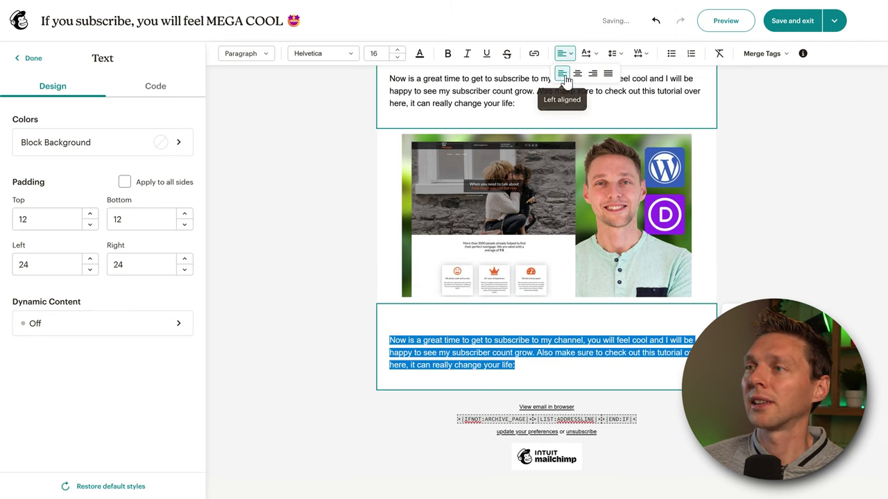
{"action": "left_click_drag", "start_coordinate": [535, 352], "coordinate": [531, 366]}
{"action": "left_click", "coordinate": [236, 172]}
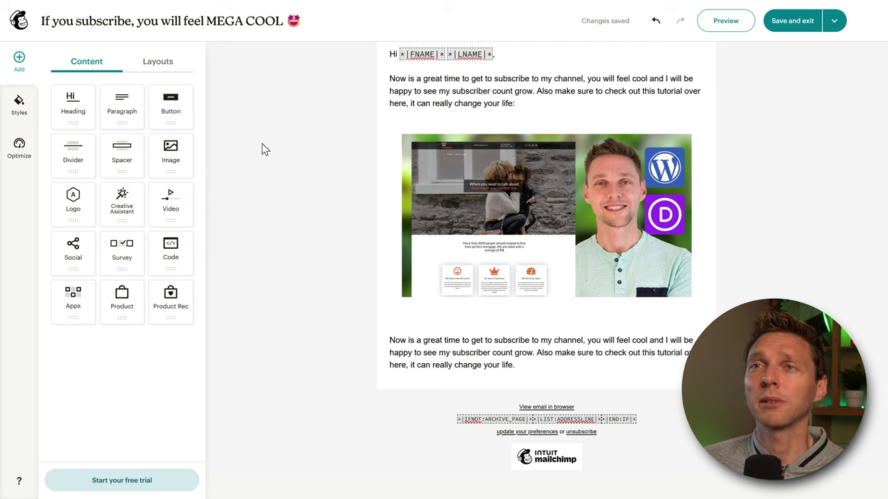
{"action": "left_click_drag", "start_coordinate": [173, 115], "coordinate": [446, 376]}
{"action": "left_click", "coordinate": [76, 147]}
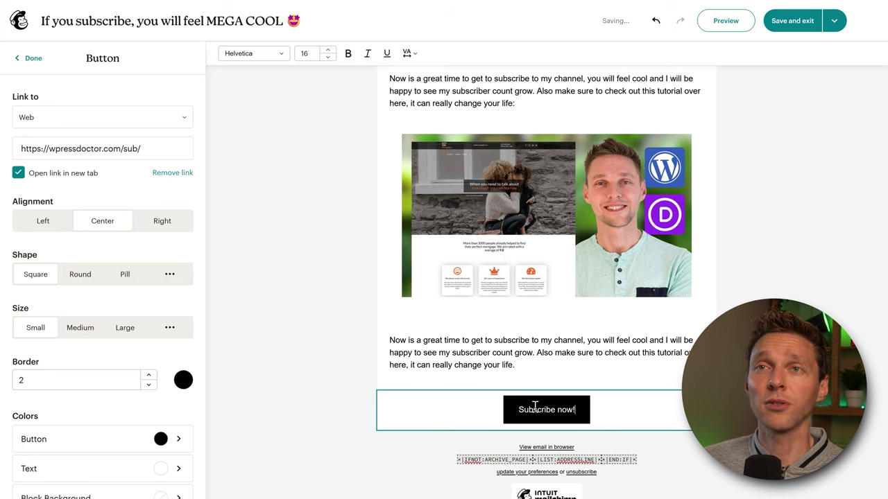
{"action": "scroll", "coordinate": [390, 368], "scroll_direction": "down", "scroll_amount": 1}
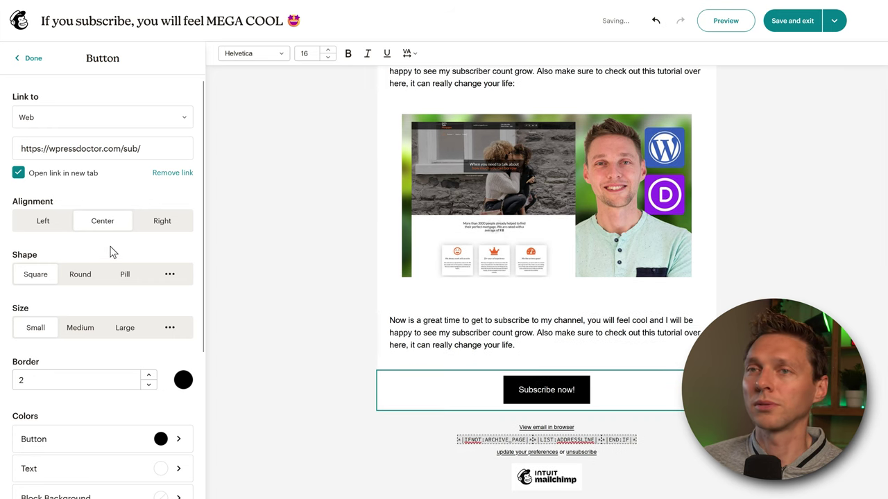
{"action": "scroll", "coordinate": [113, 254], "scroll_direction": "down", "scroll_amount": 1}
{"action": "left_click", "coordinate": [83, 249]}
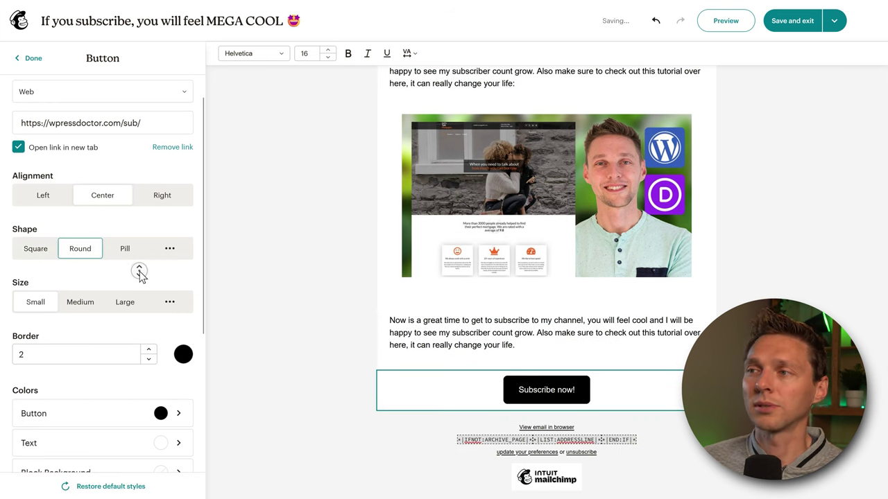
{"action": "scroll", "coordinate": [138, 274], "scroll_direction": "down", "scroll_amount": 2}
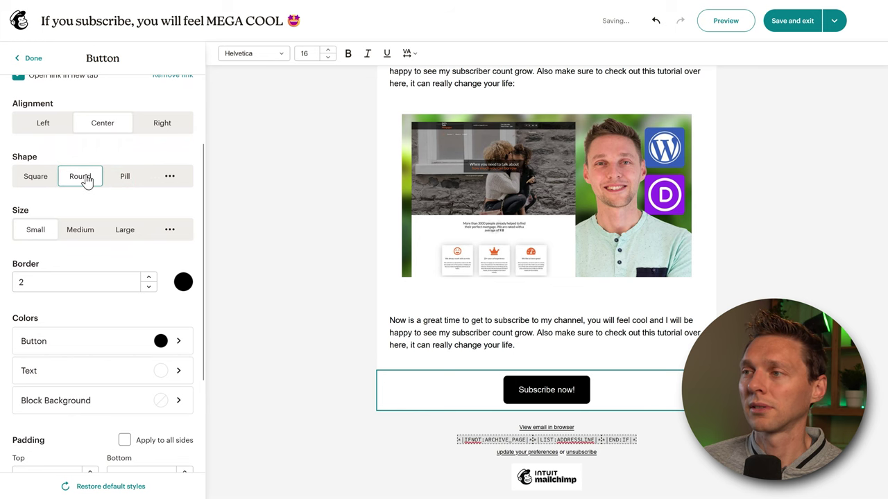
{"action": "left_click", "coordinate": [126, 178]}
{"action": "middle_click", "coordinate": [141, 198]}
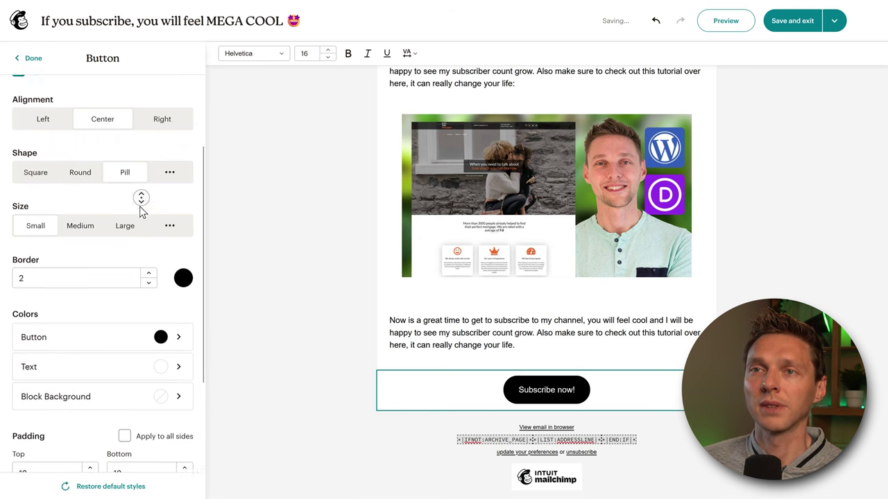
- Change the button colour to a chosen shade of blue
{"action": "left_click", "coordinate": [175, 207]}
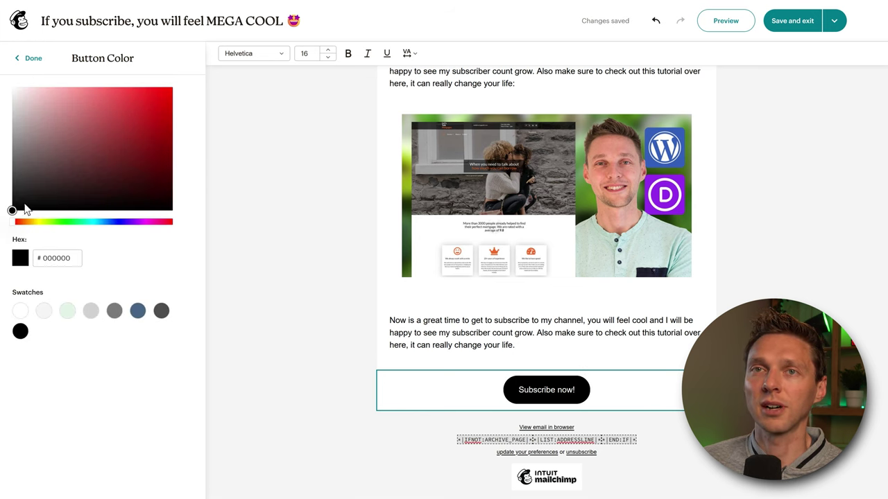
{"action": "left_click", "coordinate": [157, 119]}
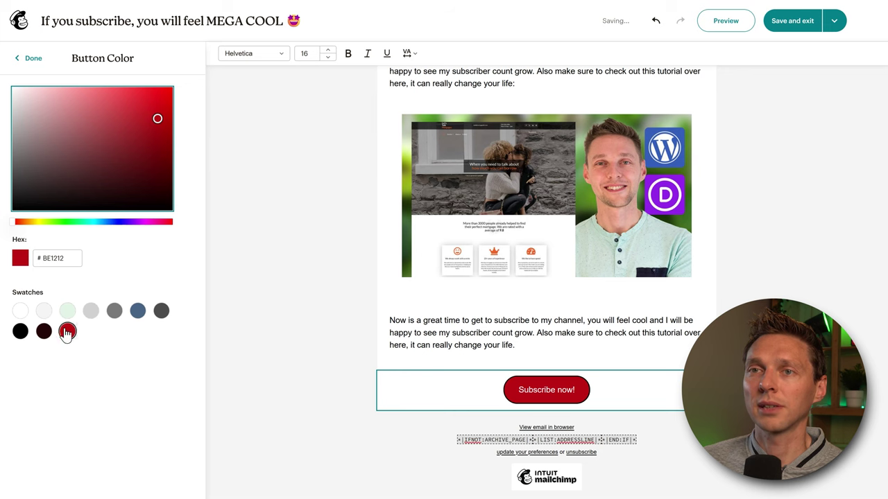
{"action": "left_click", "coordinate": [138, 312]}
{"action": "left_click", "coordinate": [163, 104]}
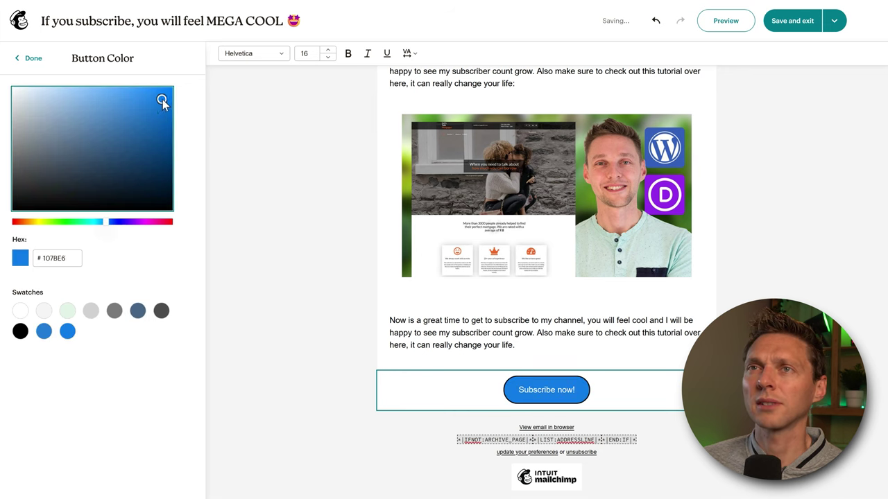
{"action": "left_click", "coordinate": [161, 126]}
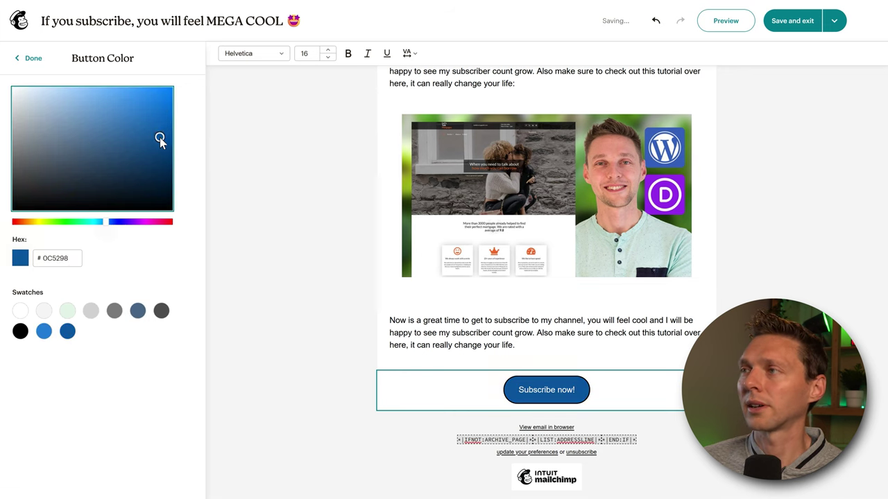
{"action": "left_click", "coordinate": [162, 134]}
{"action": "left_click", "coordinate": [29, 58]}
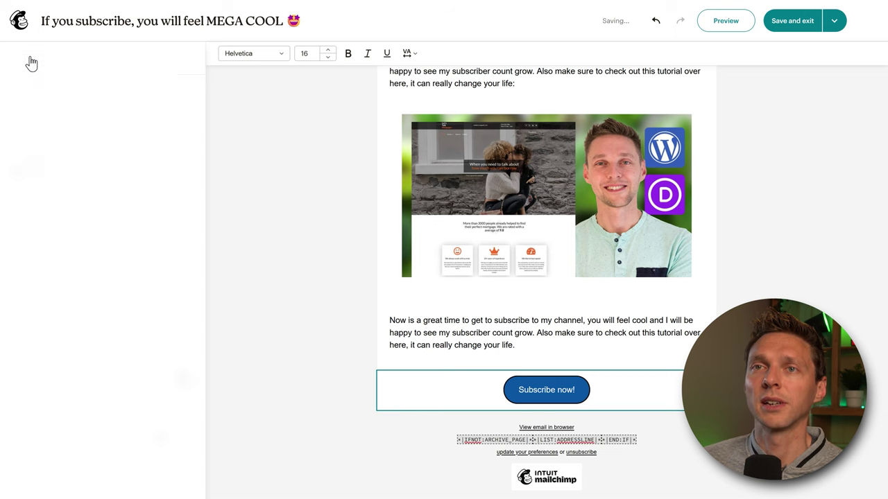
- Reduce the button border to 1, adjust its colour, and move the button below the image
{"action": "scroll", "coordinate": [94, 291], "scroll_direction": "down", "scroll_amount": 3}
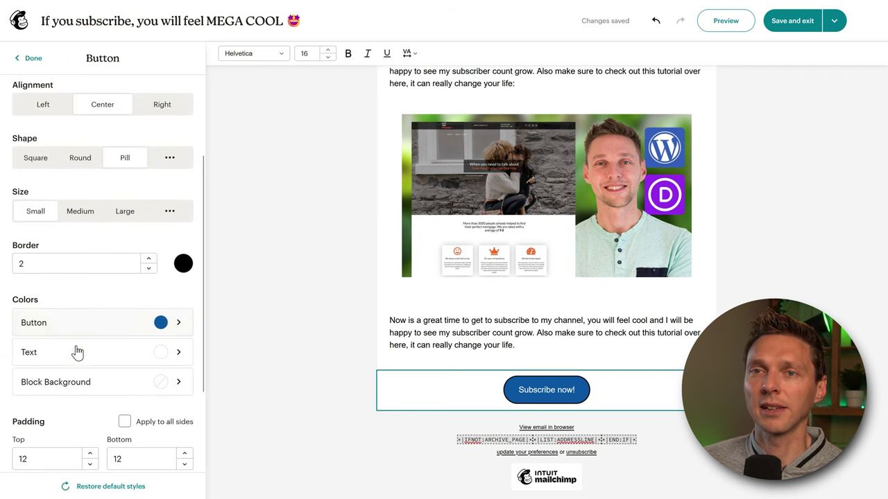
{"action": "left_click", "coordinate": [148, 268]}
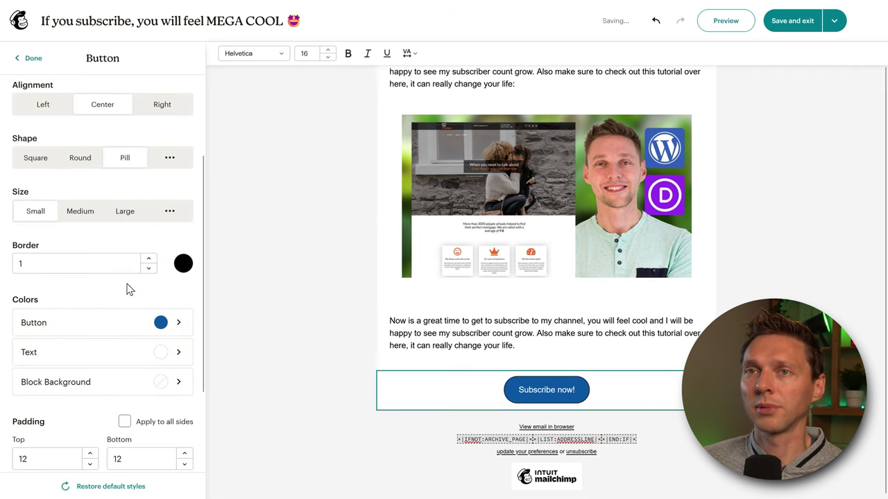
{"action": "left_click", "coordinate": [183, 265]}
{"action": "left_click_drag", "start_coordinate": [39, 225], "coordinate": [80, 224]}
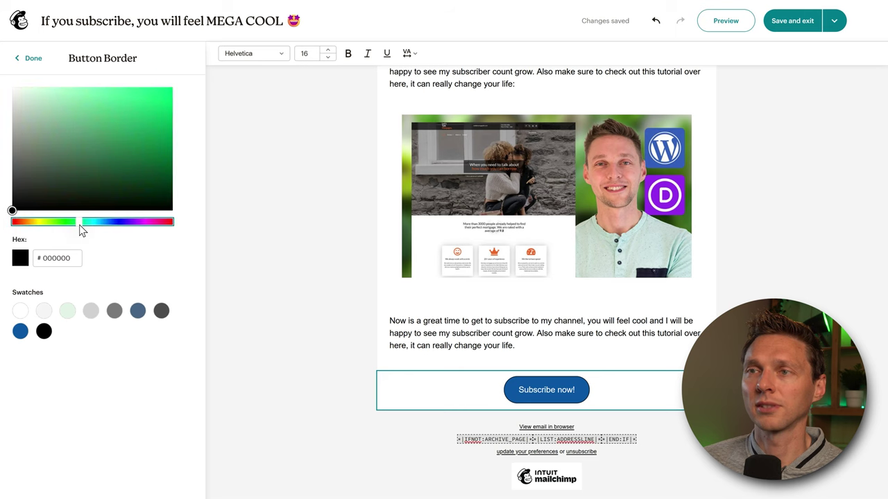
{"action": "left_click", "coordinate": [172, 89]}
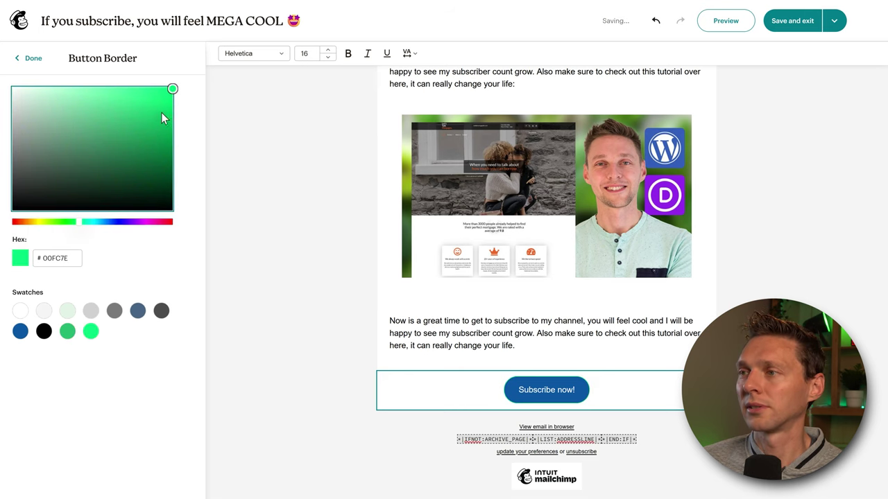
{"action": "left_click_drag", "start_coordinate": [138, 223], "coordinate": [135, 223]}
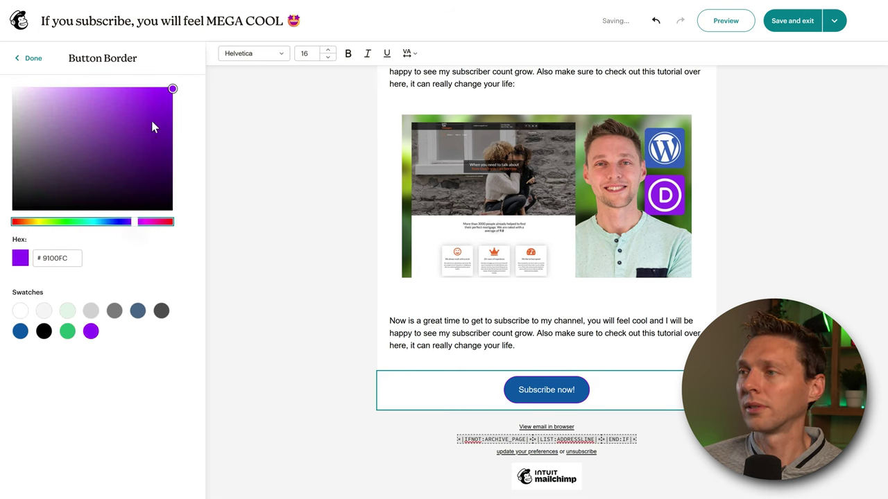
{"action": "left_click", "coordinate": [275, 247]}
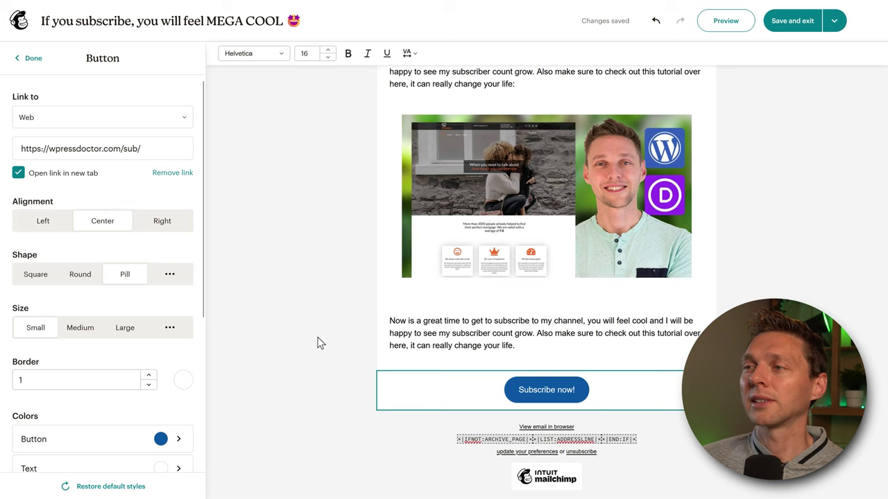
{"action": "left_click", "coordinate": [304, 295]}
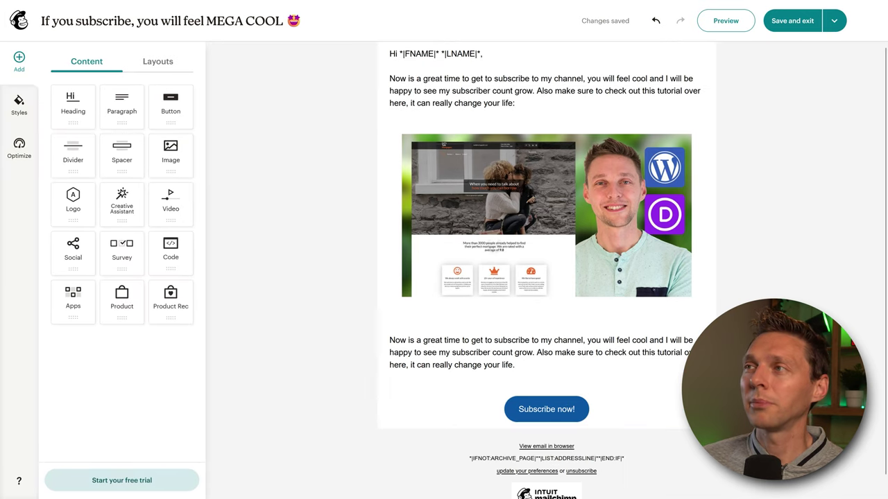
{"action": "left_click_drag", "start_coordinate": [170, 104], "coordinate": [626, 326]}
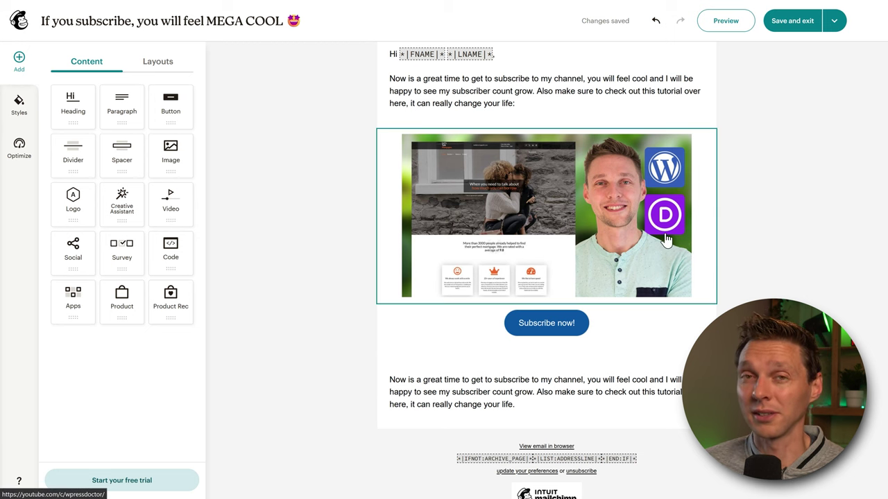
{"action": "left_click", "coordinate": [726, 25]}
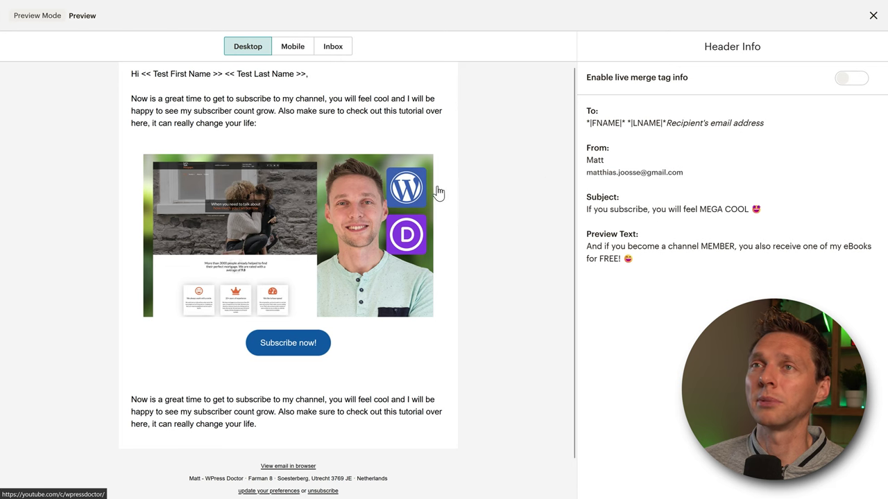
{"action": "left_click_drag", "start_coordinate": [151, 74], "coordinate": [312, 74]}
{"action": "left_click", "coordinate": [312, 81]}
{"action": "scroll", "coordinate": [313, 115], "scroll_direction": "down", "scroll_amount": 1}
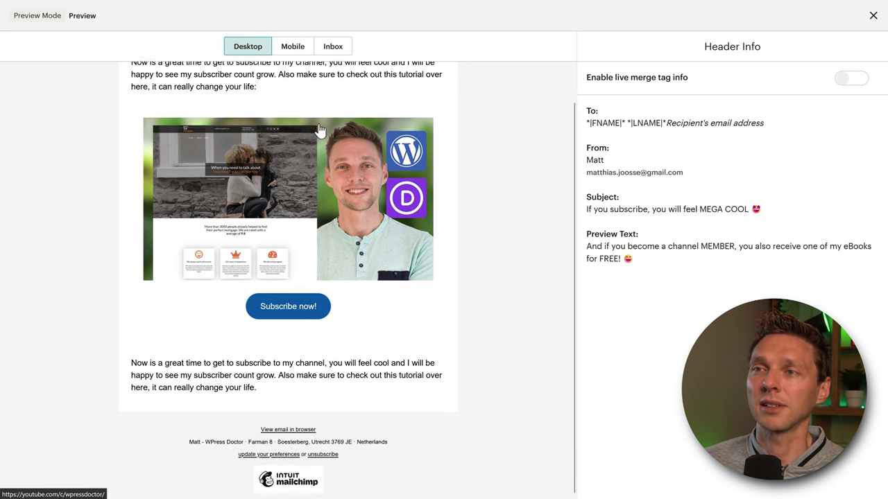
{"action": "scroll", "coordinate": [298, 104], "scroll_direction": "up", "scroll_amount": 1}
{"action": "left_click", "coordinate": [295, 56]}
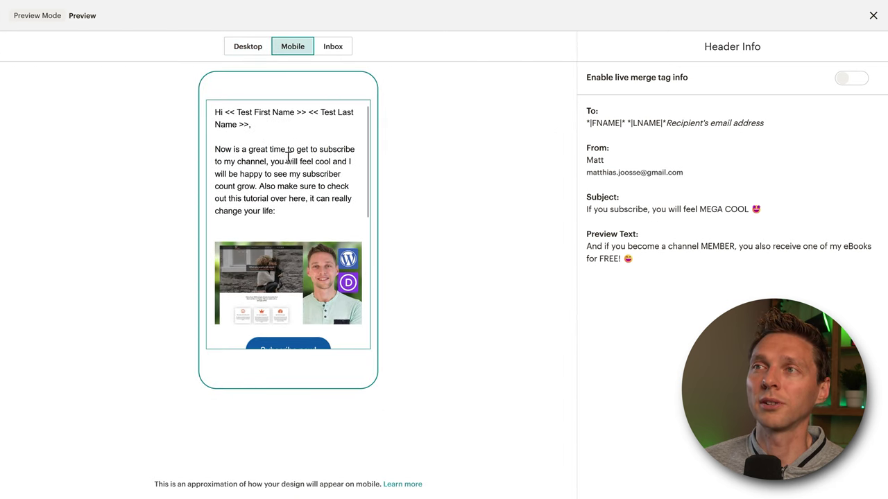
{"action": "scroll", "coordinate": [281, 156], "scroll_direction": "down", "scroll_amount": 1}
{"action": "scroll", "coordinate": [289, 166], "scroll_direction": "up", "scroll_amount": 1}
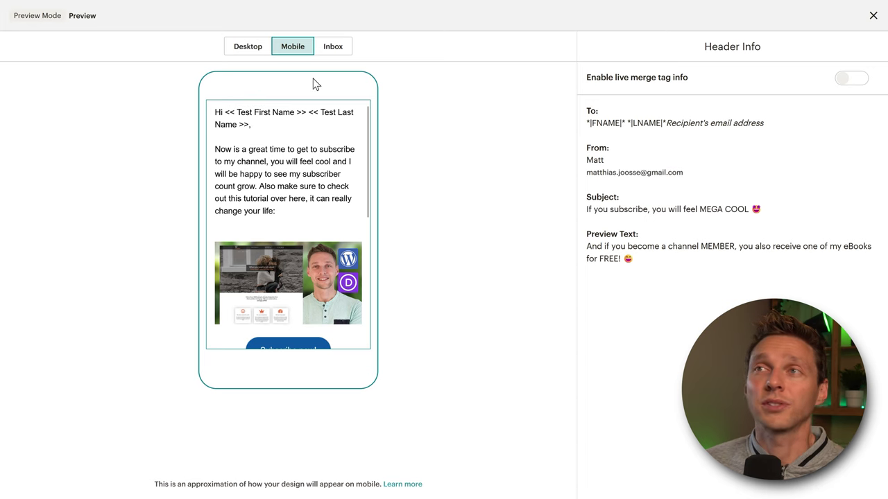
{"action": "left_click", "coordinate": [336, 51]}
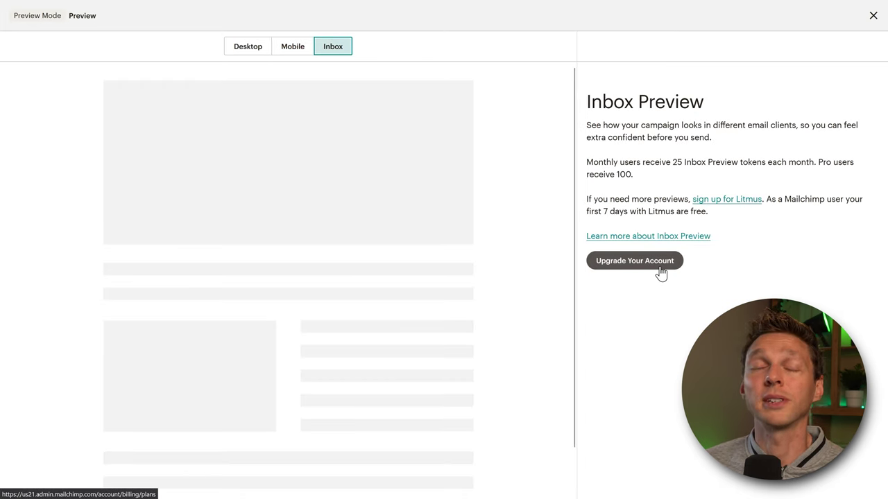
{"action": "left_click", "coordinate": [254, 52]}
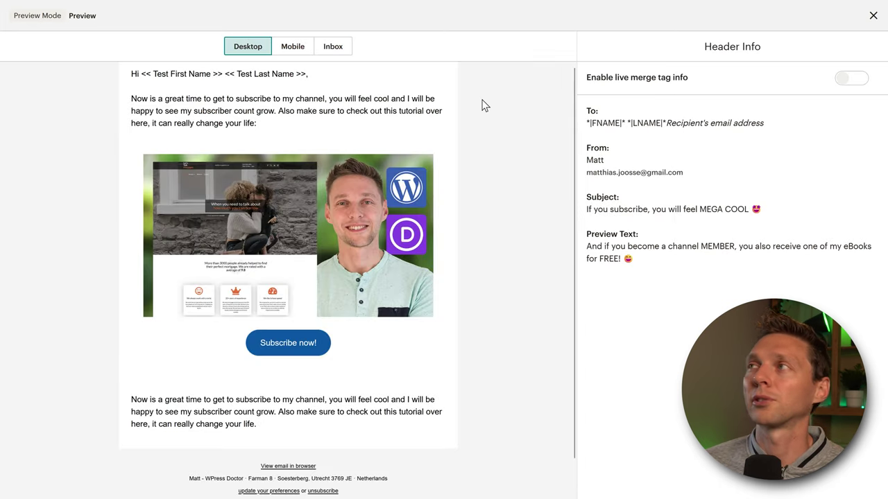
{"action": "left_click", "coordinate": [873, 16]}
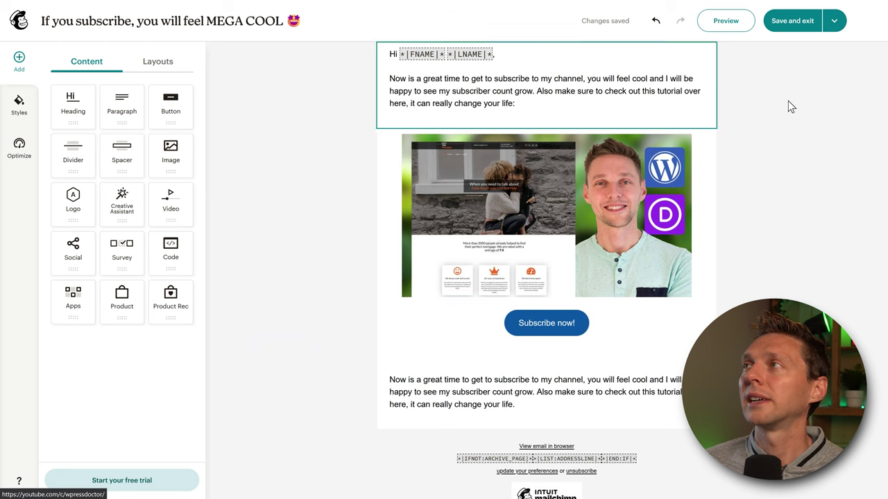
- Send a test email to the pasted webmail address, then save and exit the editor
{"action": "left_click", "coordinate": [835, 22]}
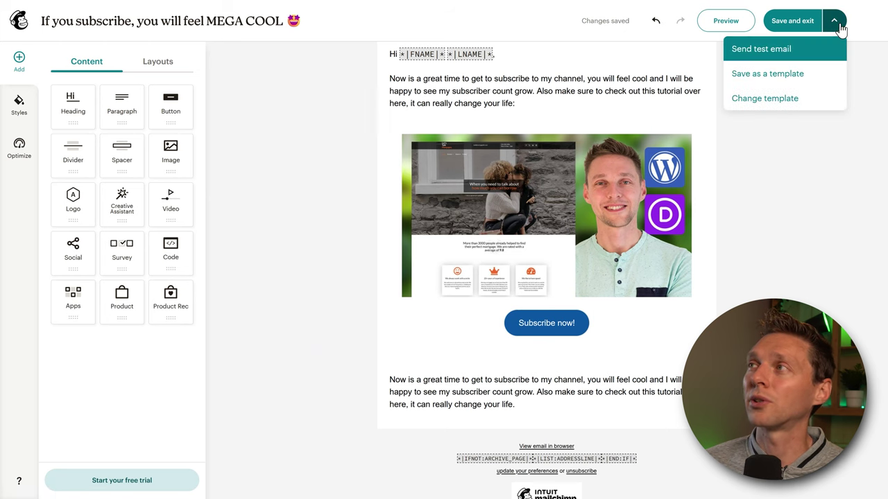
{"action": "left_click", "coordinate": [787, 53]}
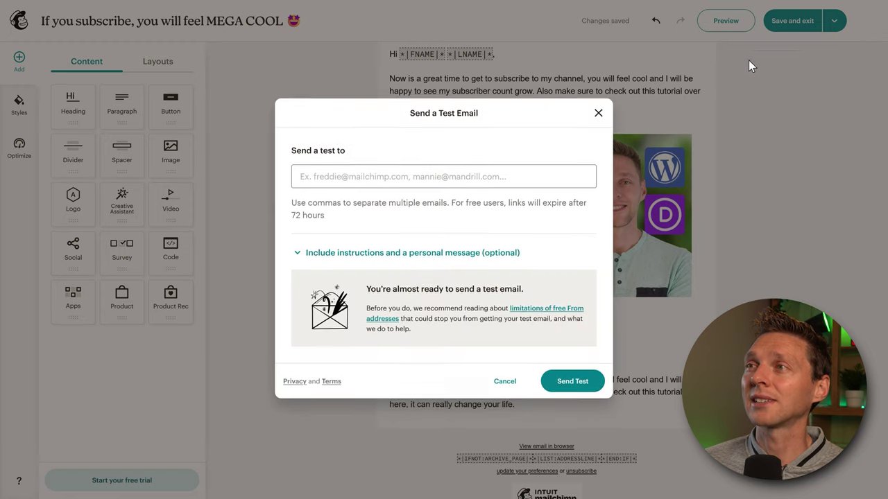
{"action": "left_click", "coordinate": [437, 180]}
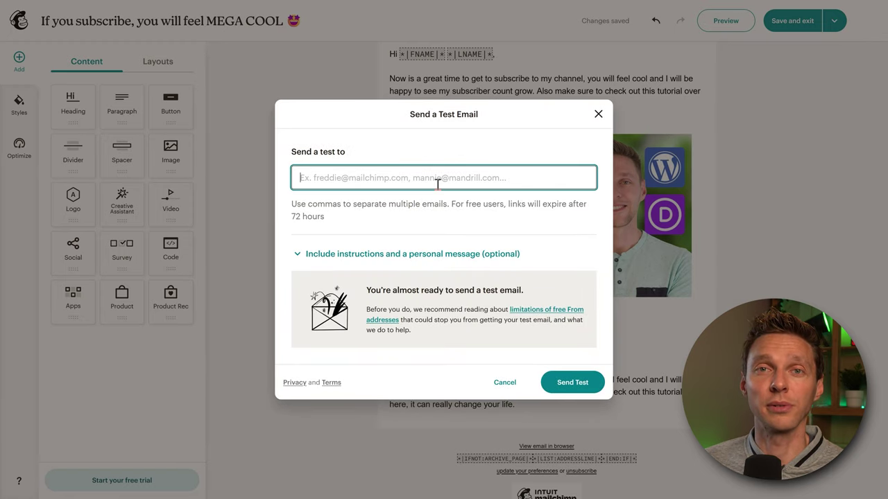
{"action": "key", "text": "ctrl+v"}
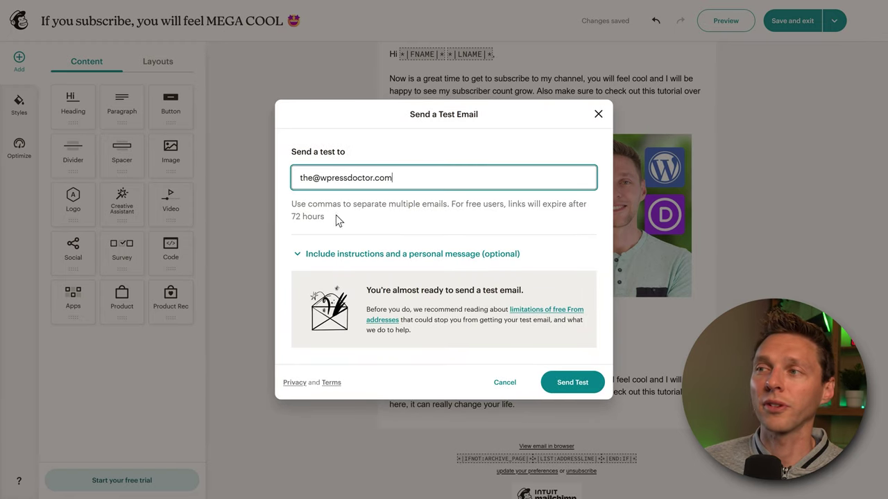
{"action": "left_click", "coordinate": [571, 386]}
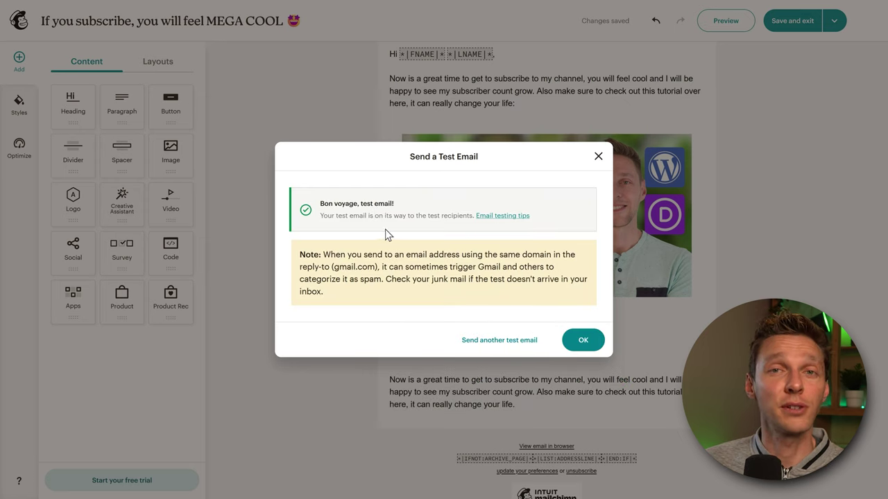
{"action": "left_click", "coordinate": [583, 340]}
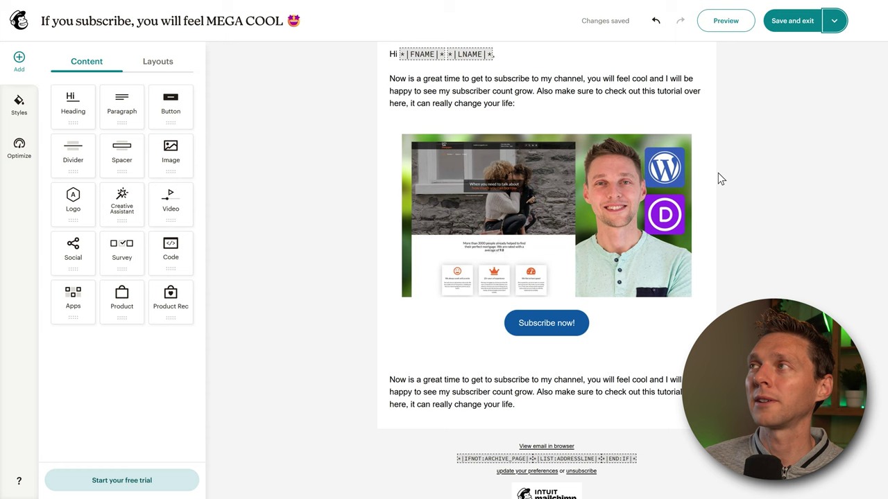
{"action": "left_click", "coordinate": [794, 21]}
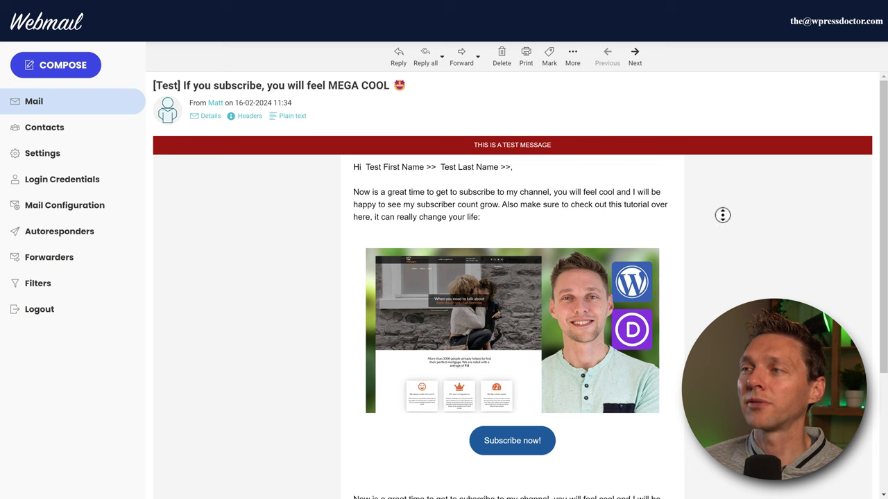
- Scroll through the received [Test] email to check its image and Subscribe button, then scroll back up
{"action": "scroll", "coordinate": [721, 236], "scroll_direction": "down", "scroll_amount": 2}
{"action": "scroll", "coordinate": [719, 290], "scroll_direction": "down", "scroll_amount": 3}
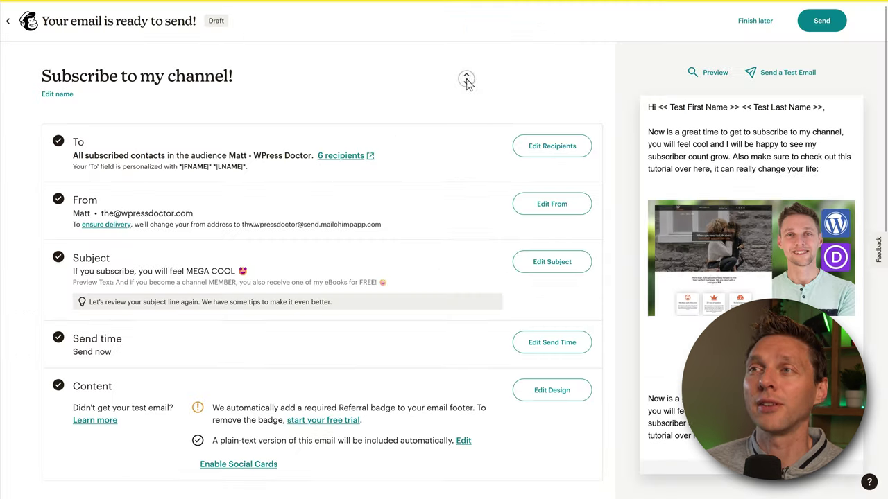
{"action": "scroll", "coordinate": [465, 79], "scroll_direction": "down", "scroll_amount": 5}
{"action": "scroll", "coordinate": [465, 69], "scroll_direction": "up", "scroll_amount": 3}
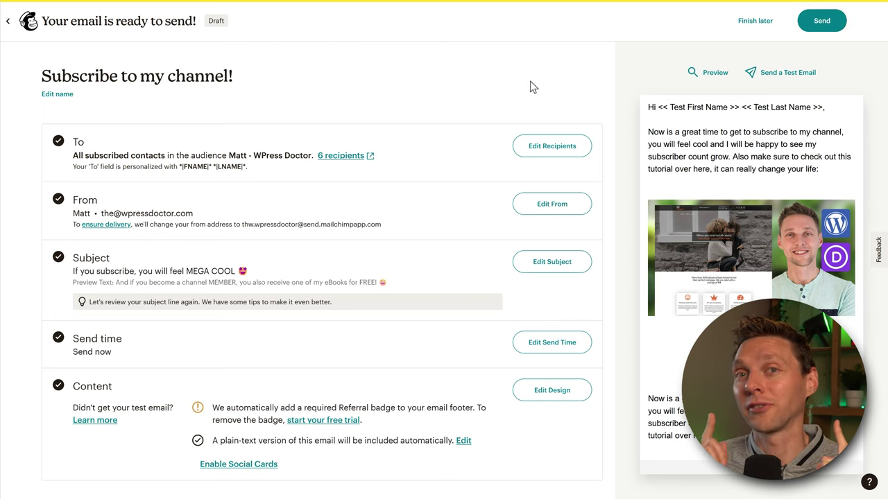
- Save the campaign as an unsent draft with Finish later and go to the account's Domains settings
{"action": "left_click", "coordinate": [745, 25]}
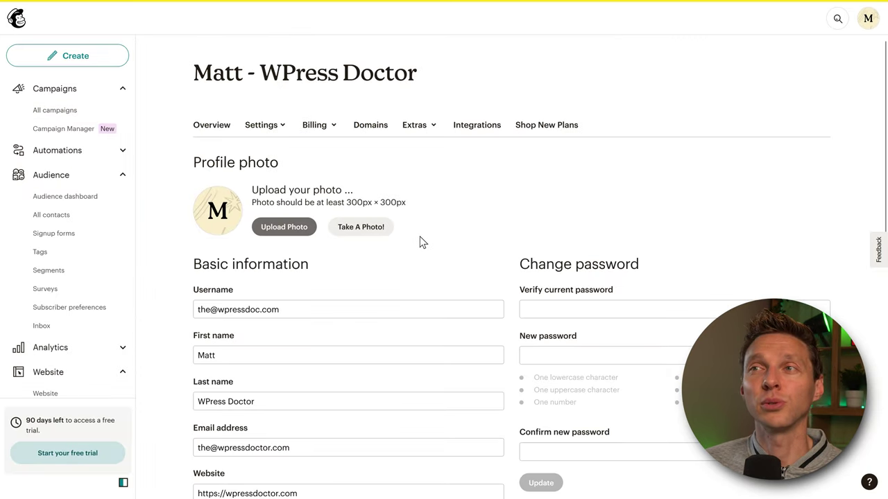
{"action": "left_click", "coordinate": [367, 125]}
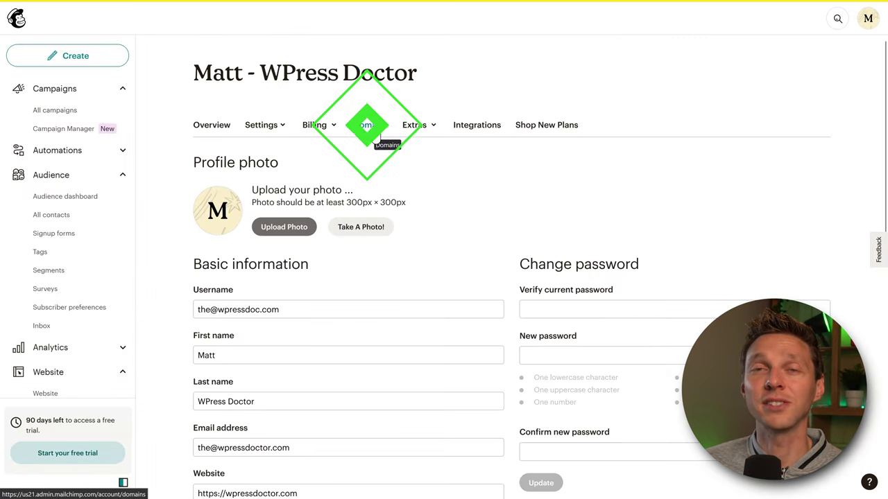
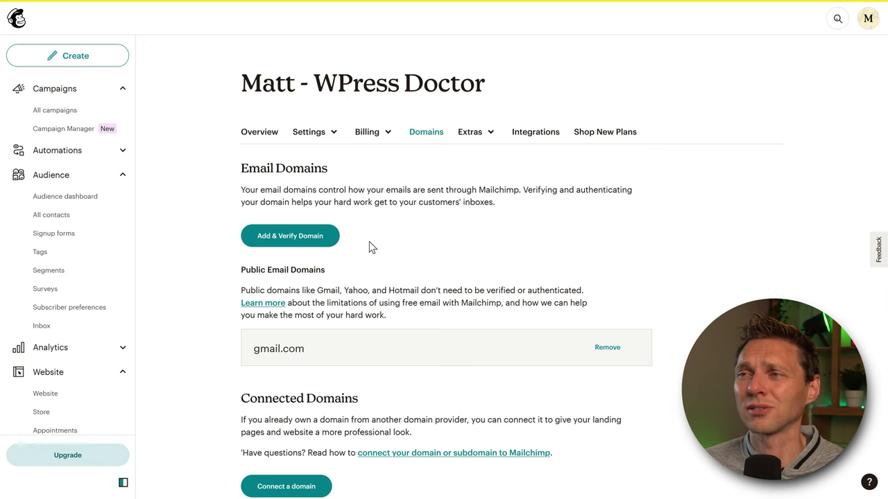
- Request a verification email for wpressdoctor.com using an email address at the domain
{"action": "left_click", "coordinate": [299, 243]}
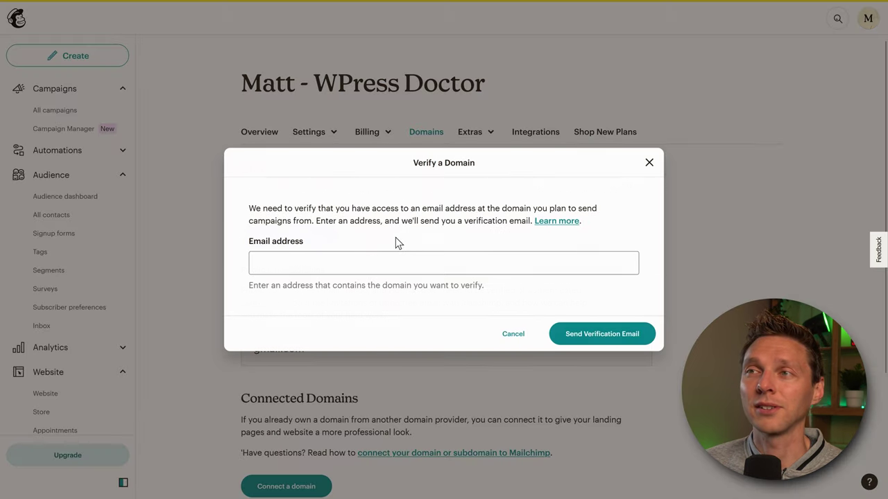
{"action": "left_click", "coordinate": [342, 265]}
{"action": "key", "text": "ctrl+v"}
{"action": "left_click", "coordinate": [323, 331]}
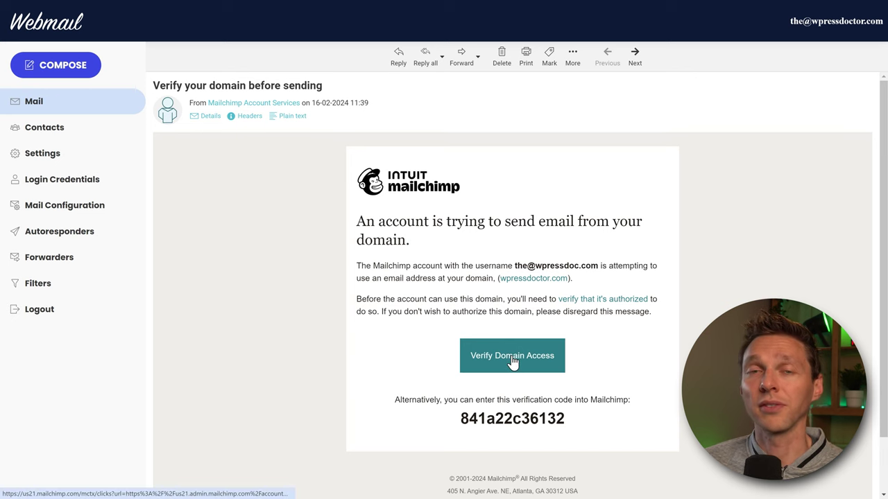
- Copy the verification code from the received email in webmail
{"action": "left_click_drag", "start_coordinate": [460, 418], "coordinate": [564, 419]}
{"action": "right_click", "coordinate": [563, 419]}
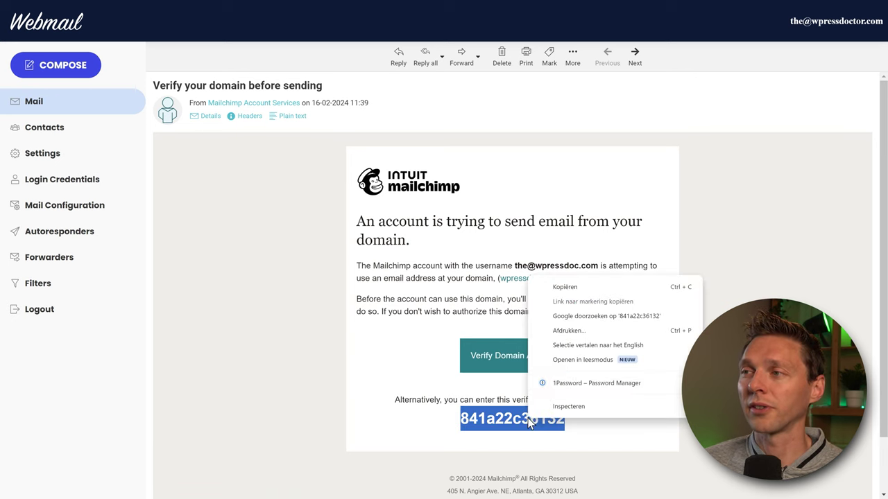
{"action": "left_click", "coordinate": [577, 288]}
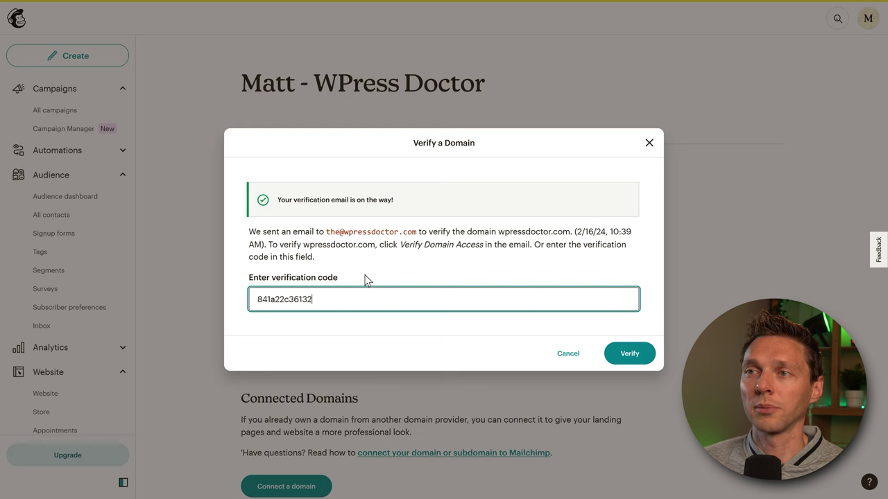
- Submit the verification code and begin authenticating wpressdoctor.com
{"action": "left_click", "coordinate": [628, 355]}
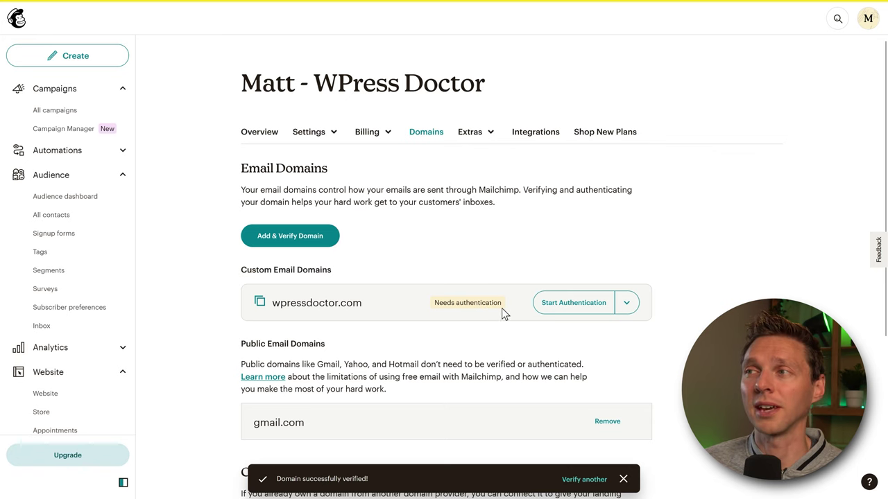
{"action": "left_click", "coordinate": [563, 309]}
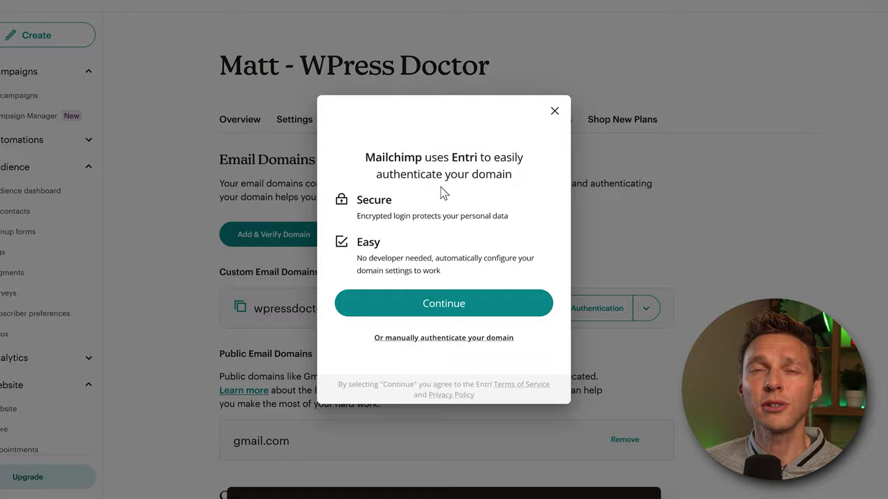
{"action": "left_click_drag", "start_coordinate": [452, 157], "coordinate": [477, 158]}
{"action": "left_click", "coordinate": [480, 171]}
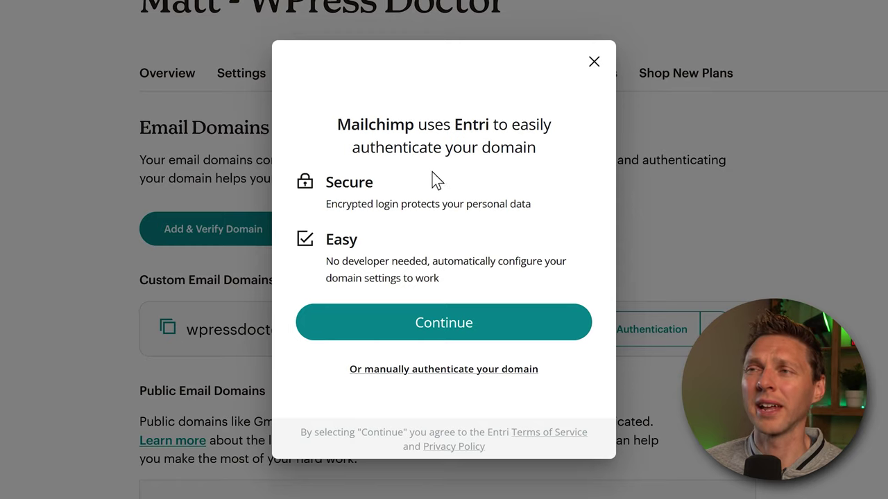
- Choose manual authentication with hostinger as the domain provider and continue to step 2
{"action": "left_click", "coordinate": [446, 370]}
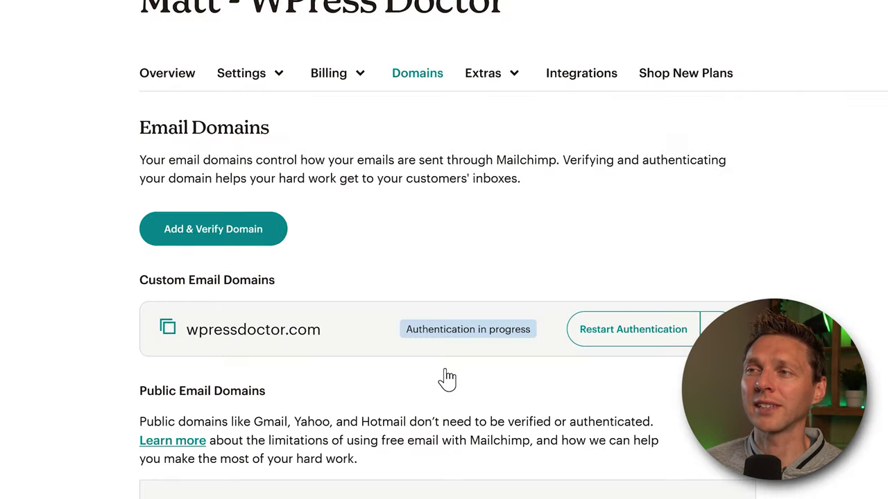
{"action": "middle_click", "coordinate": [696, 215]}
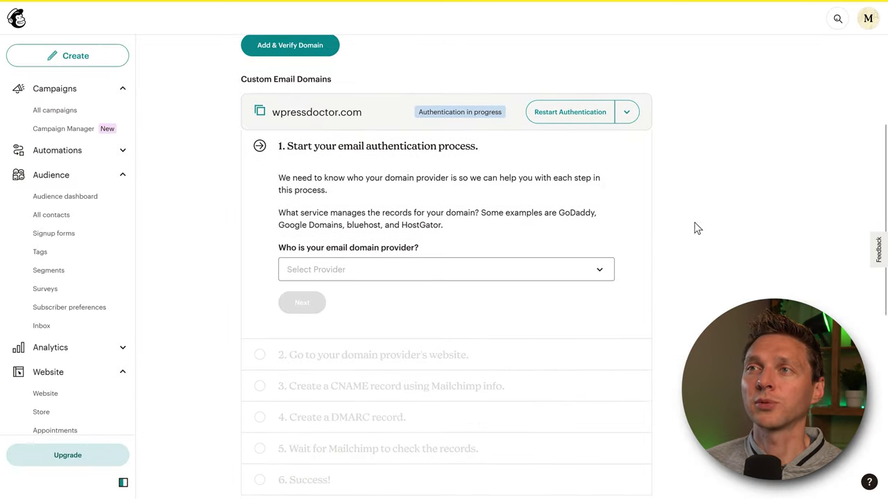
{"action": "middle_click", "coordinate": [694, 229]}
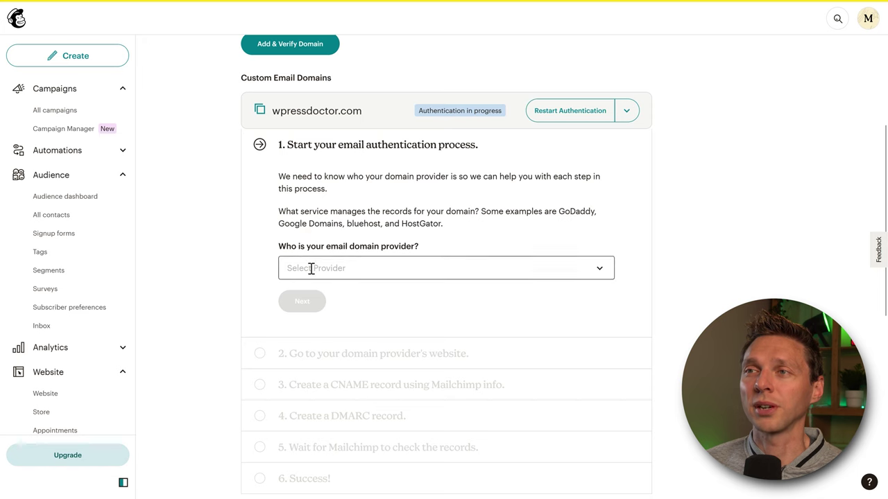
{"action": "left_click", "coordinate": [374, 268]}
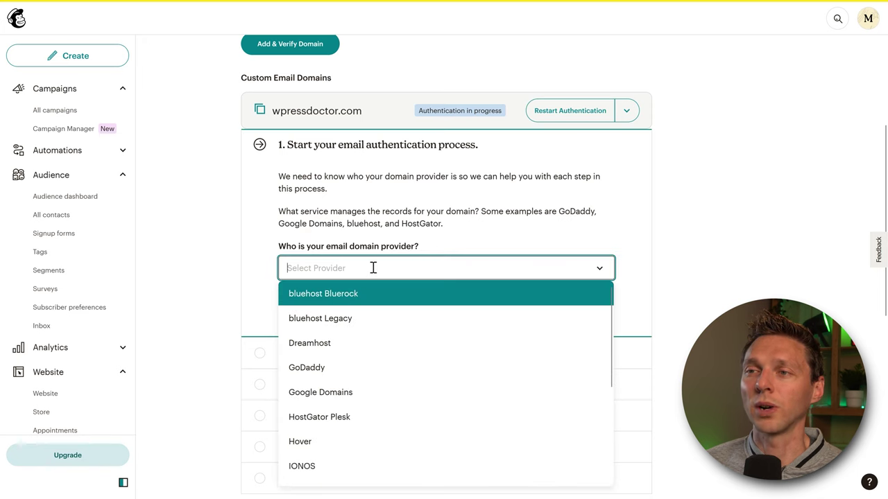
{"action": "type", "text": "hostinger"}
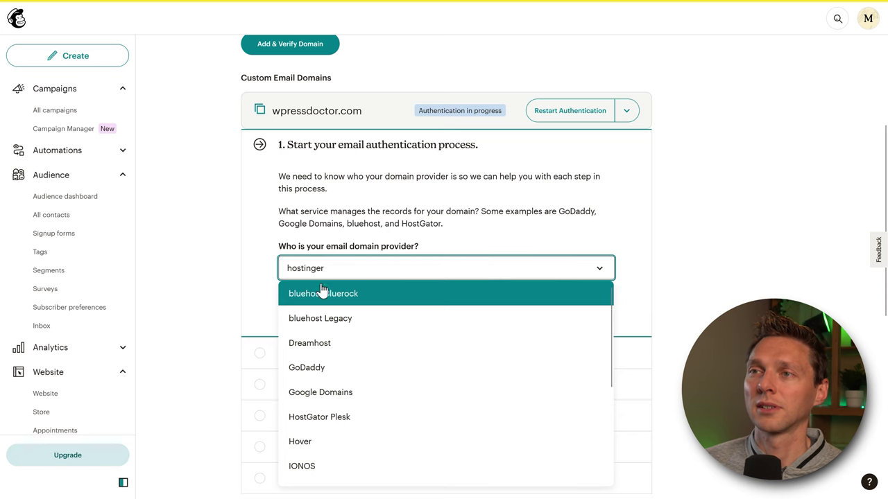
{"action": "key", "text": "Return"}
{"action": "left_click", "coordinate": [302, 303]}
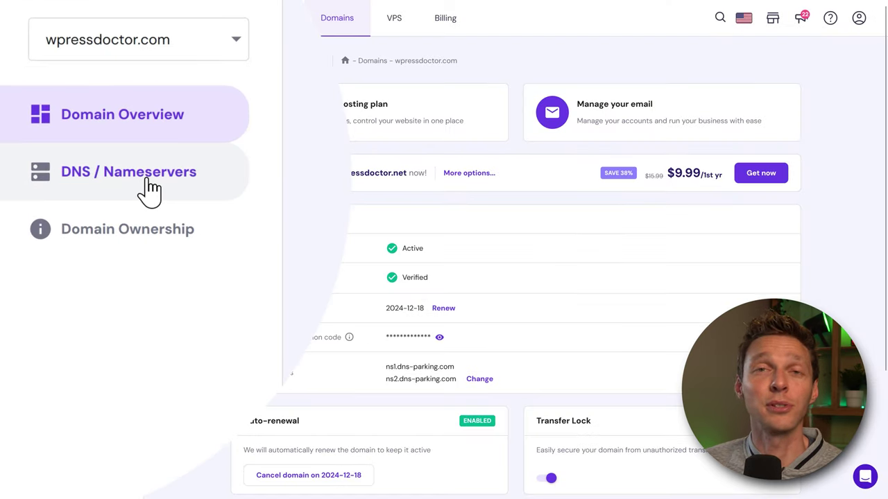
- Open DNS / Nameservers for wpressdoctor.com in hPanel and review the existing DNS records
{"action": "left_click", "coordinate": [138, 188]}
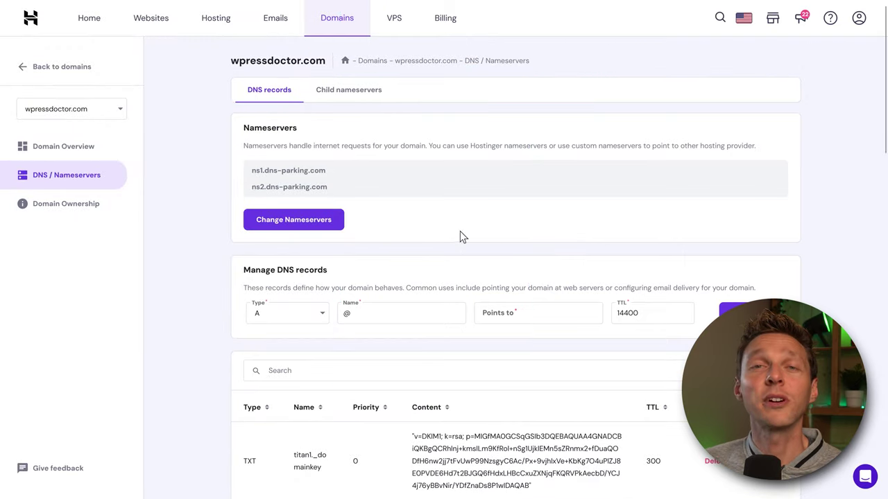
{"action": "middle_click", "coordinate": [585, 195]}
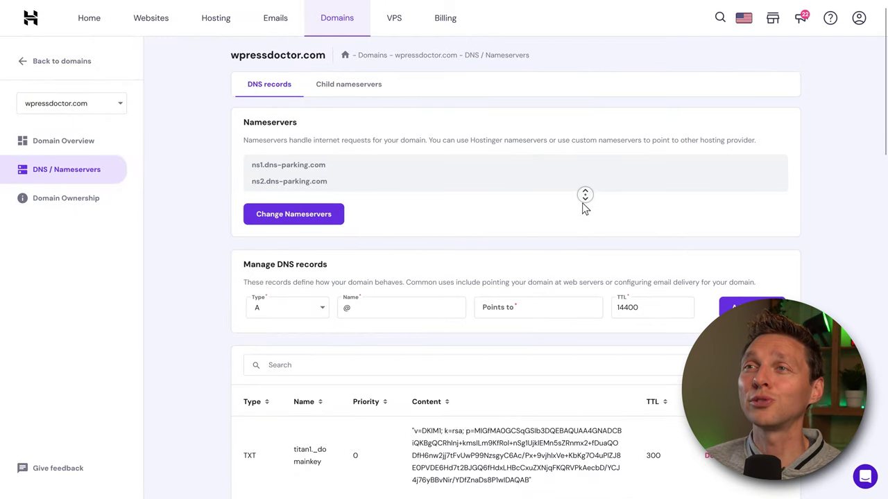
{"action": "left_click", "coordinate": [585, 201]}
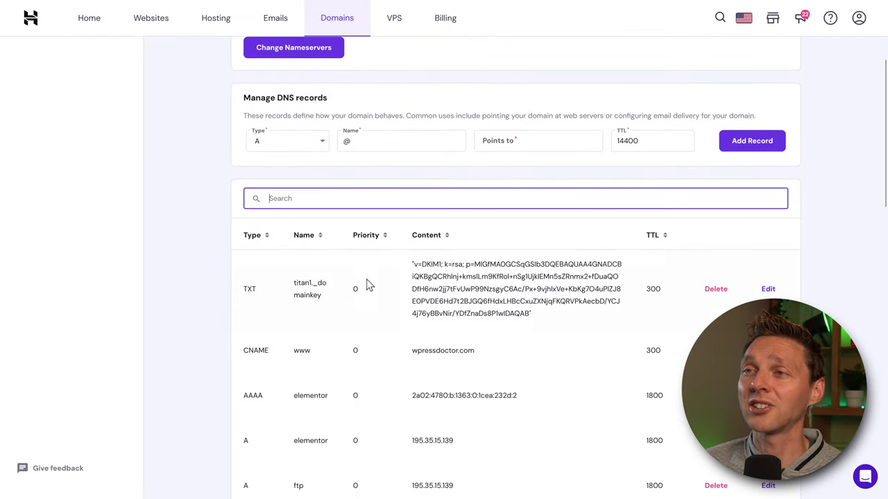
{"action": "middle_click", "coordinate": [537, 174]}
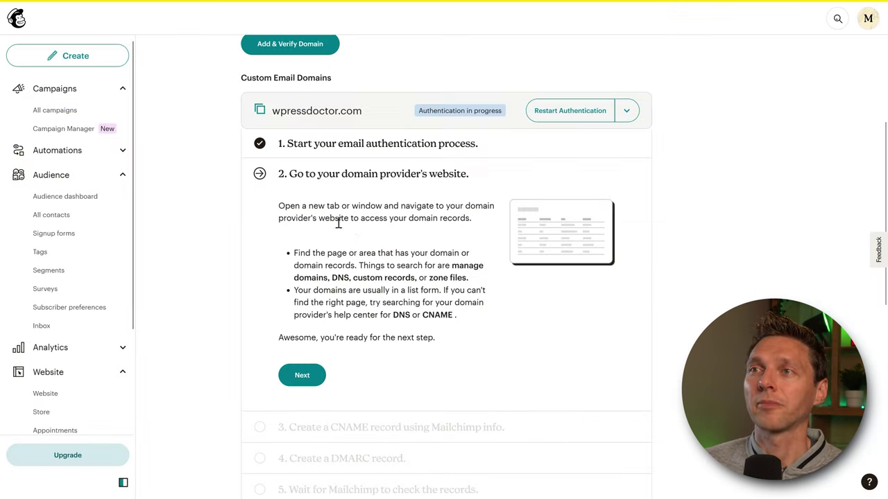
- Advance to the CNAME step and copy the CNAME 1 record's name
{"action": "left_click", "coordinate": [305, 376]}
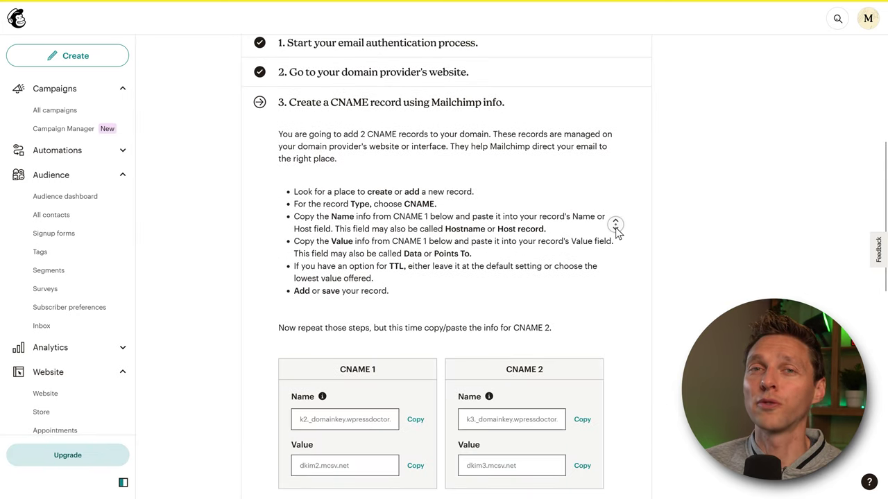
{"action": "scroll", "coordinate": [616, 228], "scroll_direction": "down", "scroll_amount": 1}
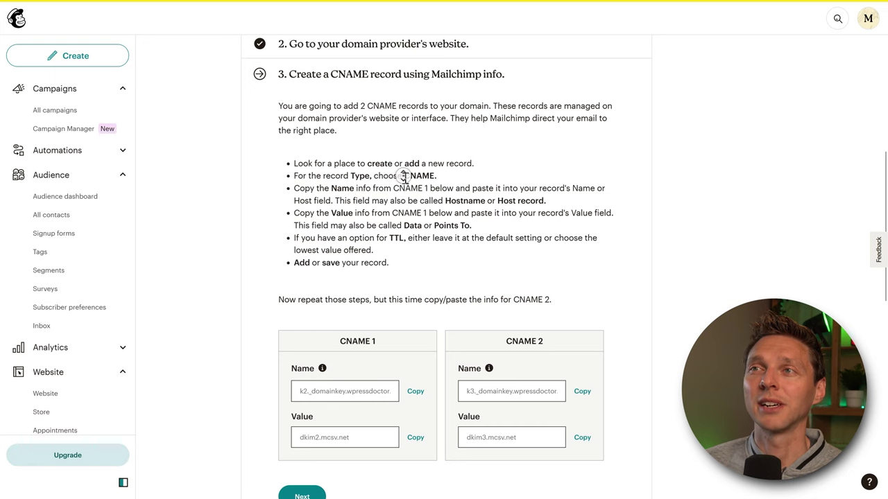
{"action": "scroll", "coordinate": [404, 178], "scroll_direction": "down", "scroll_amount": 4}
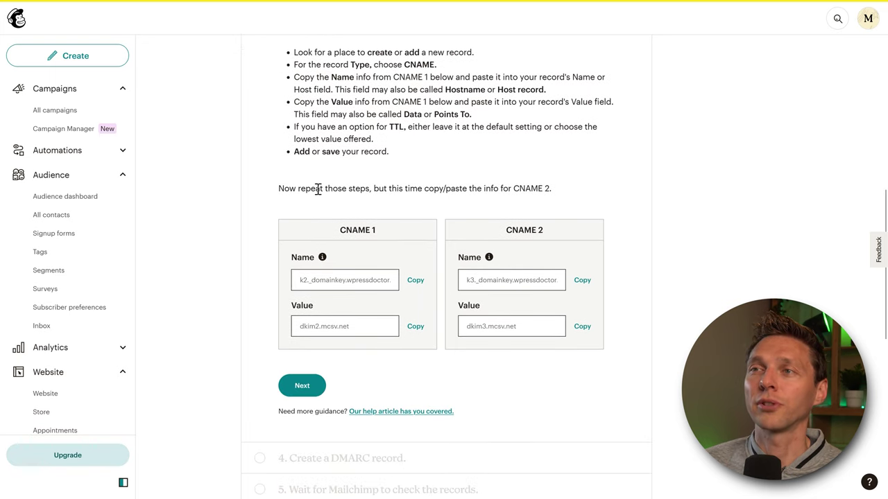
{"action": "left_click", "coordinate": [410, 285]}
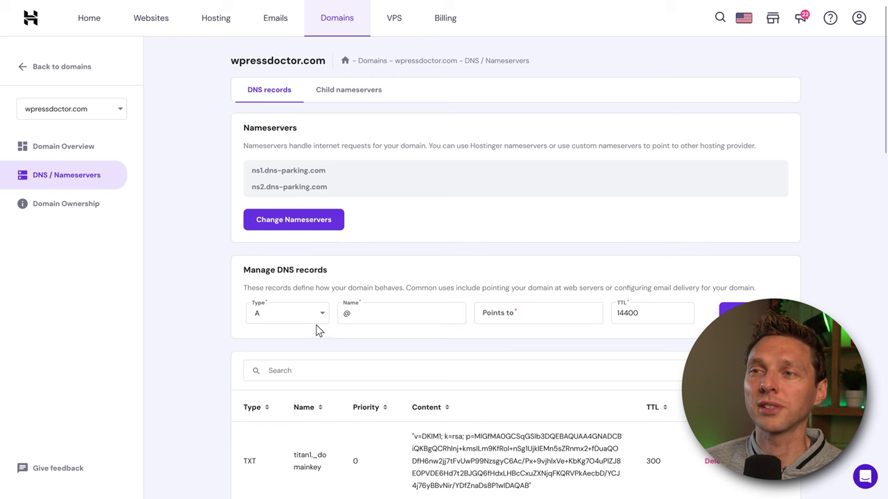
- Start a new Hostinger CNAME record named k2._domainkey.wpressdoctor.com
{"action": "left_click", "coordinate": [320, 321]}
{"action": "left_click", "coordinate": [287, 401]}
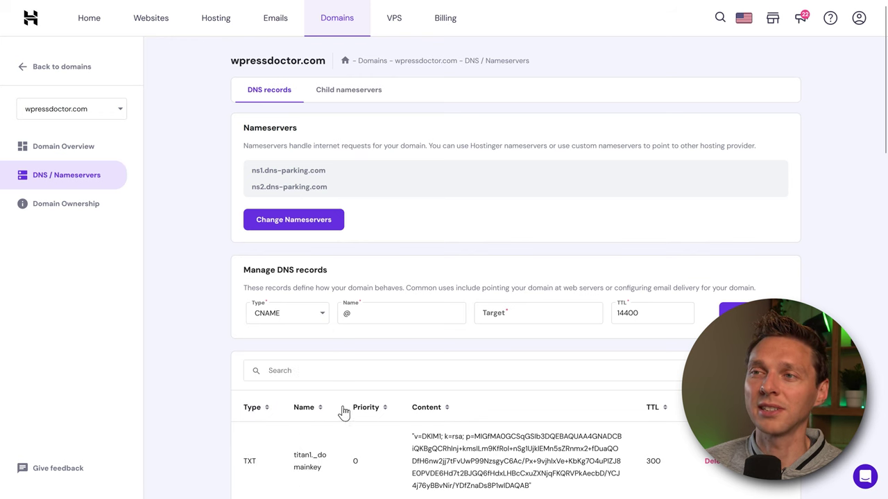
{"action": "left_click", "coordinate": [354, 312]}
{"action": "left_click_drag", "start_coordinate": [354, 312], "coordinate": [342, 316]}
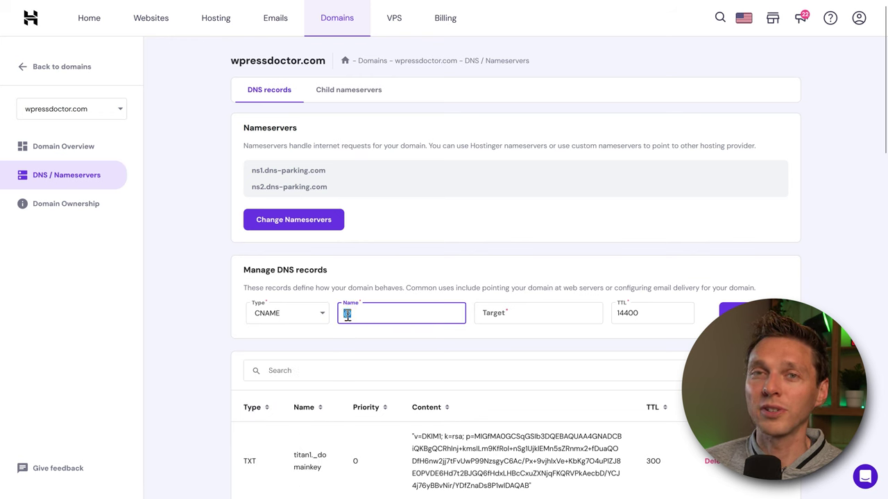
{"action": "right_click", "coordinate": [348, 316]}
{"action": "left_click", "coordinate": [382, 198]}
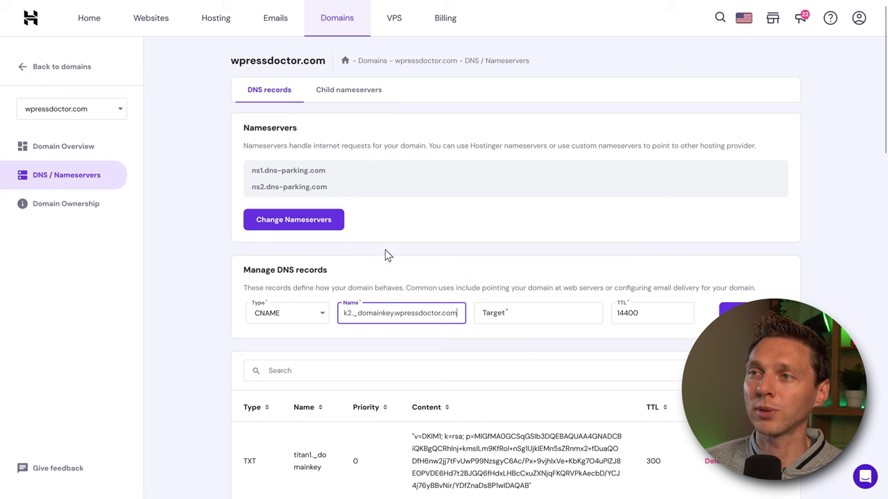
{"action": "left_click_drag", "start_coordinate": [401, 313], "coordinate": [420, 313]}
{"action": "left_click", "coordinate": [366, 312]}
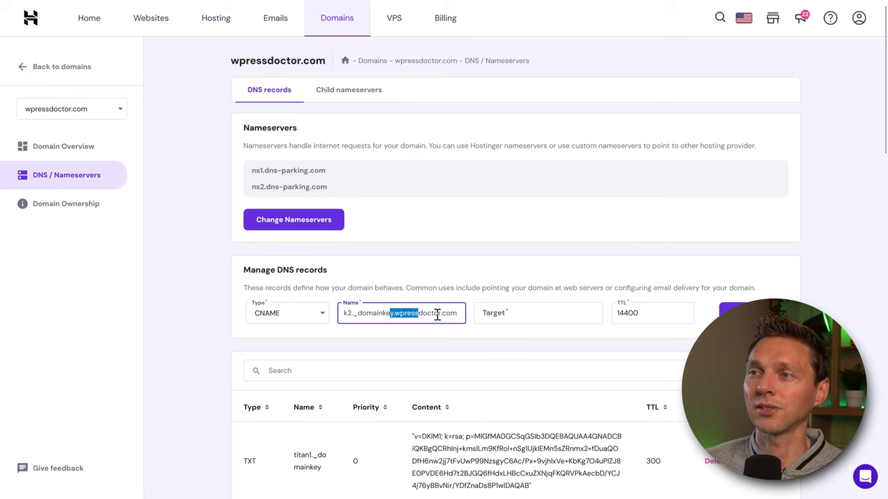
{"action": "left_click", "coordinate": [430, 313]}
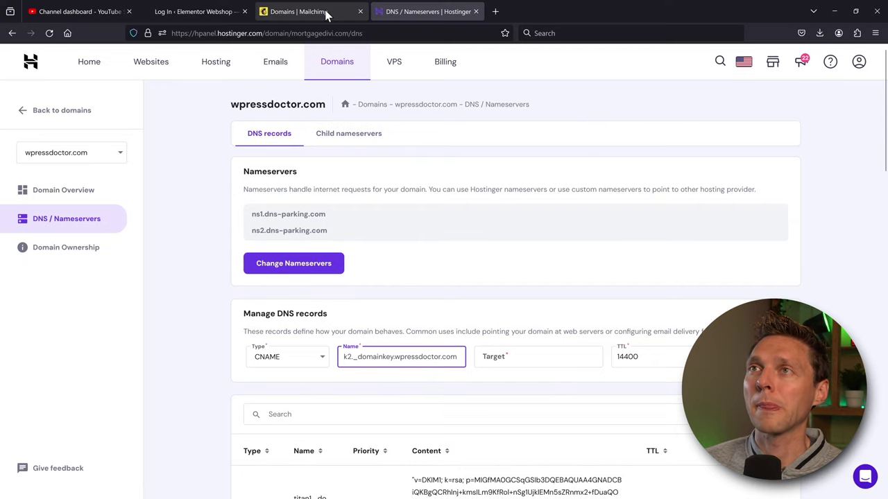
- Point the k2 record to dkim2.mcsv.net with the default TTL 14400 and save it
{"action": "left_click", "coordinate": [326, 16]}
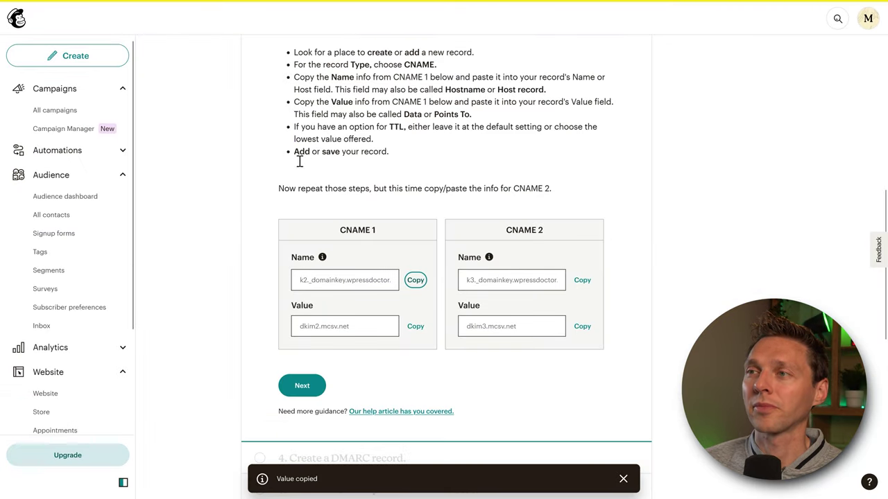
{"action": "left_click", "coordinate": [414, 327]}
{"action": "left_click", "coordinate": [414, 327]}
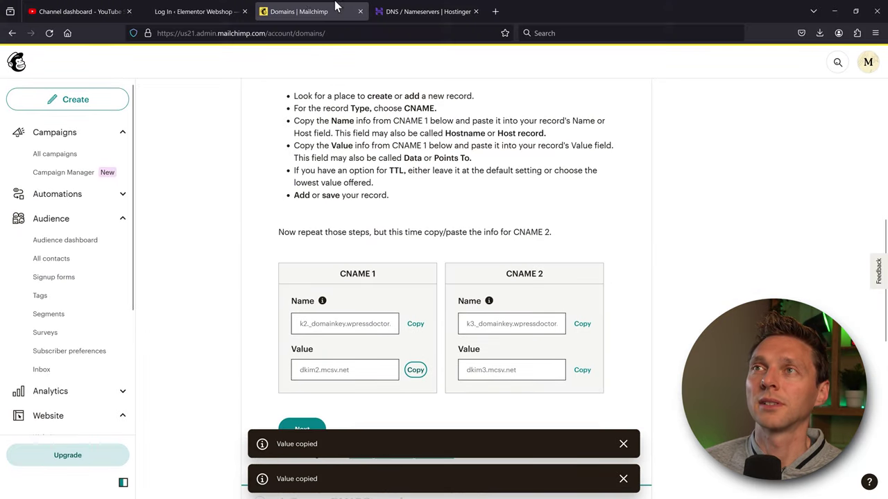
{"action": "left_click", "coordinate": [410, 12]}
{"action": "left_click", "coordinate": [494, 314]}
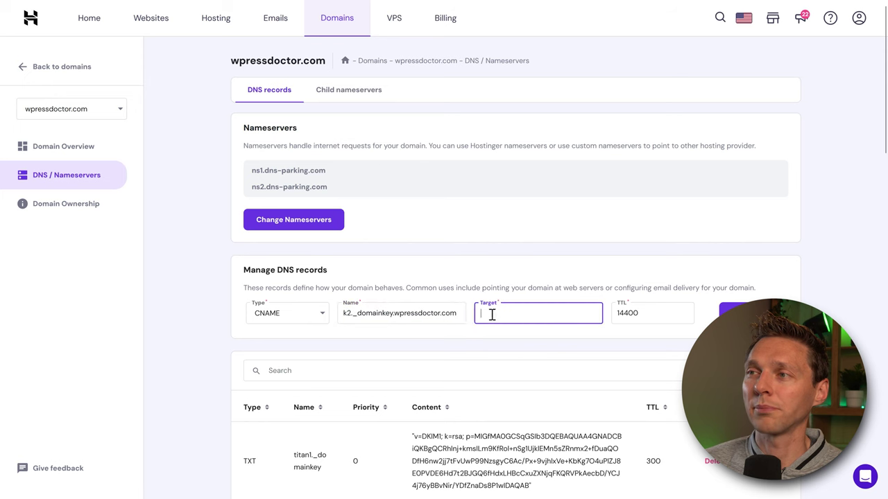
{"action": "right_click", "coordinate": [491, 315]}
{"action": "left_click", "coordinate": [525, 387]}
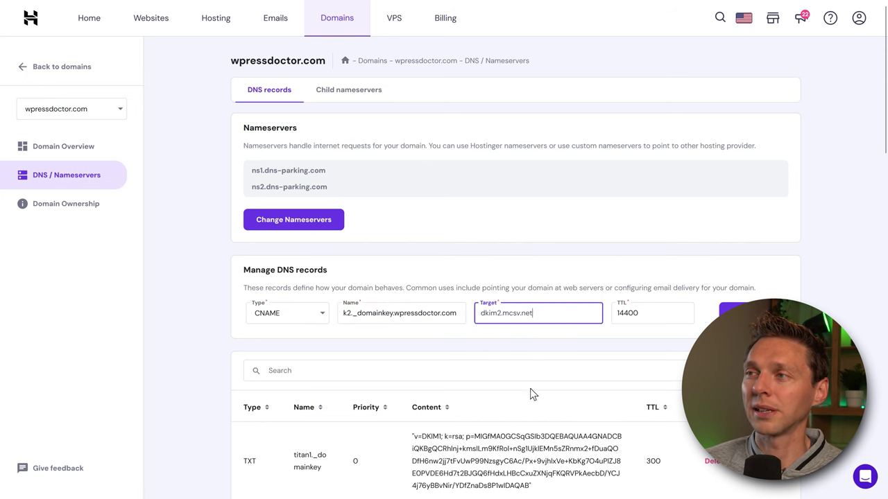
{"action": "key", "text": "Tab"}
{"action": "left_click", "coordinate": [626, 332]}
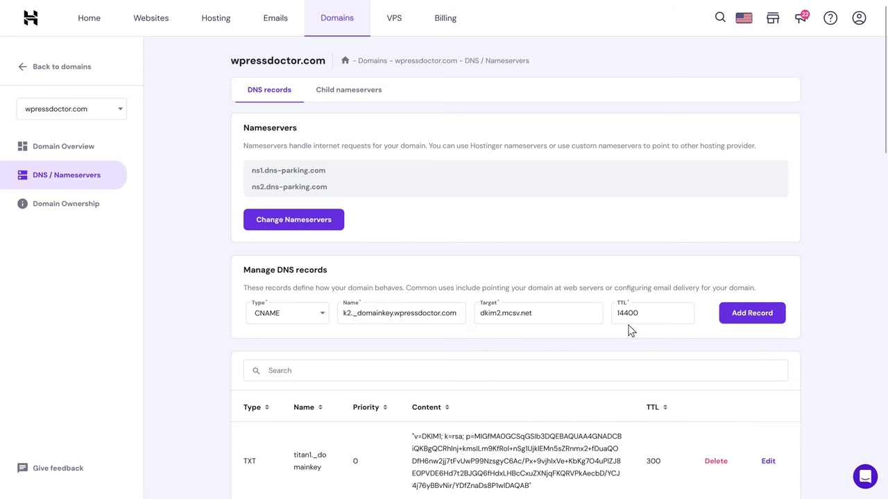
{"action": "left_click", "coordinate": [751, 314]}
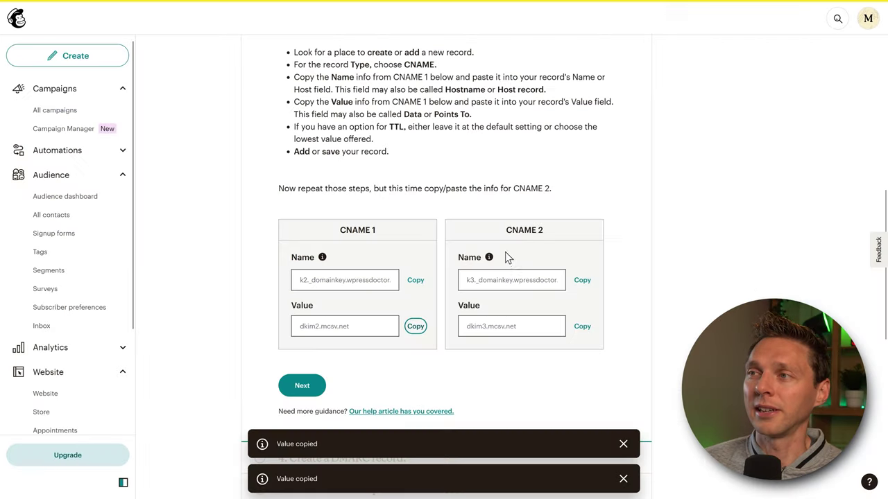
- Start a second CNAME record named k3._domainkey.wpressdoctor.com
{"action": "left_click", "coordinate": [582, 281]}
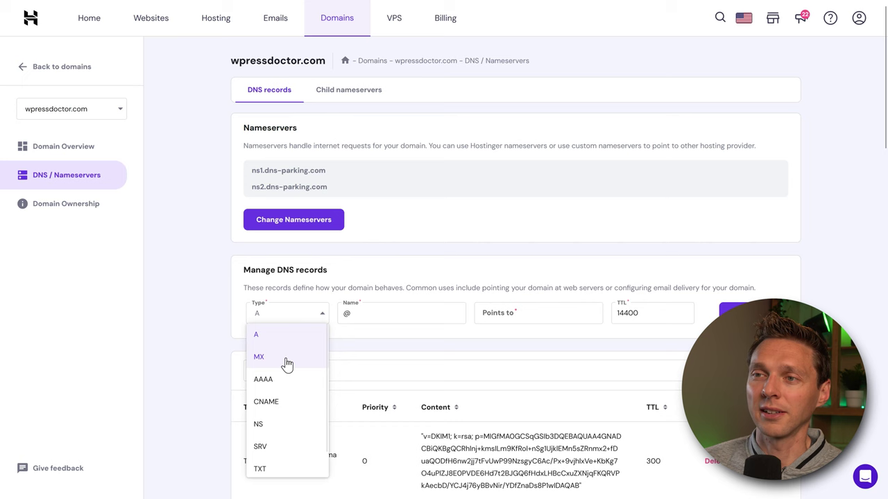
{"action": "left_click", "coordinate": [265, 402]}
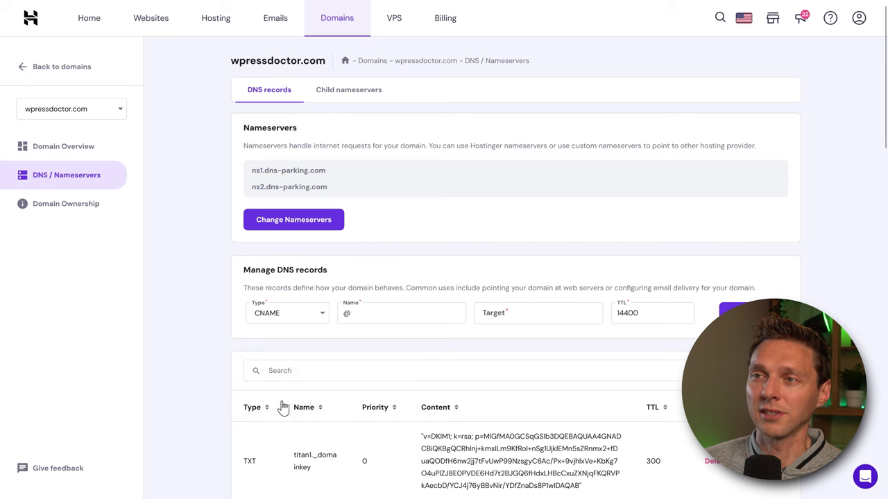
{"action": "left_click", "coordinate": [347, 311]}
{"action": "right_click", "coordinate": [347, 313]}
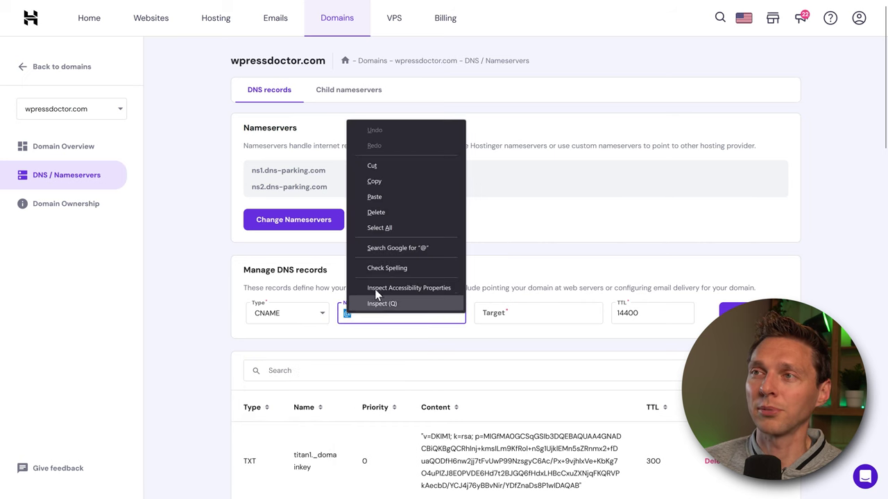
{"action": "left_click", "coordinate": [378, 198]}
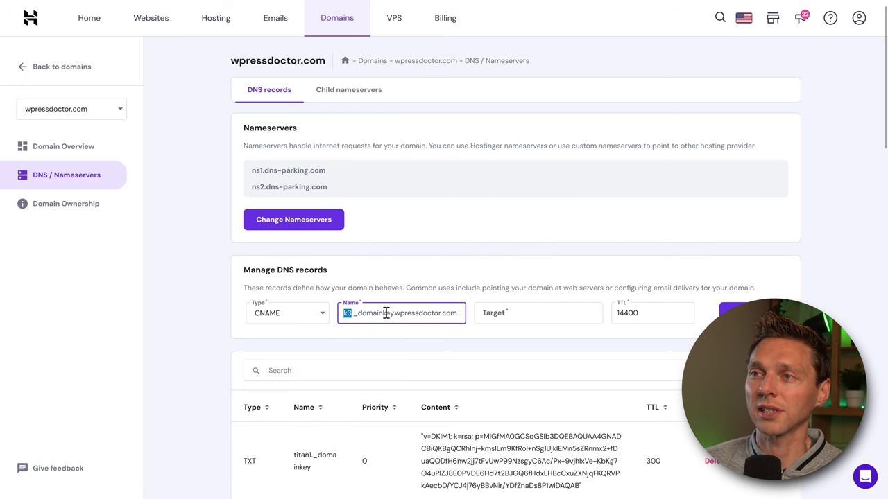
- Point the k3 record to dkim3.mcsv.net, save it, and advance Mailchimp to the DMARC step
{"action": "key", "text": "ctrl+shift+Tab"}
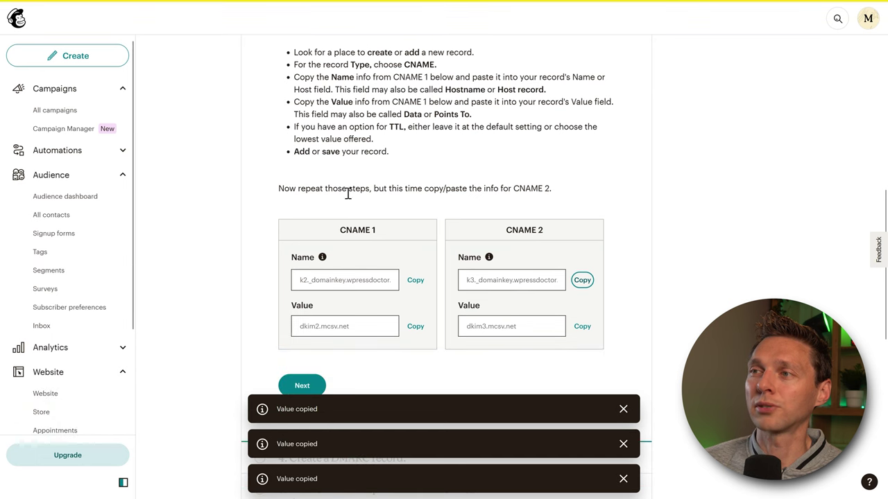
{"action": "left_click", "coordinate": [584, 327]}
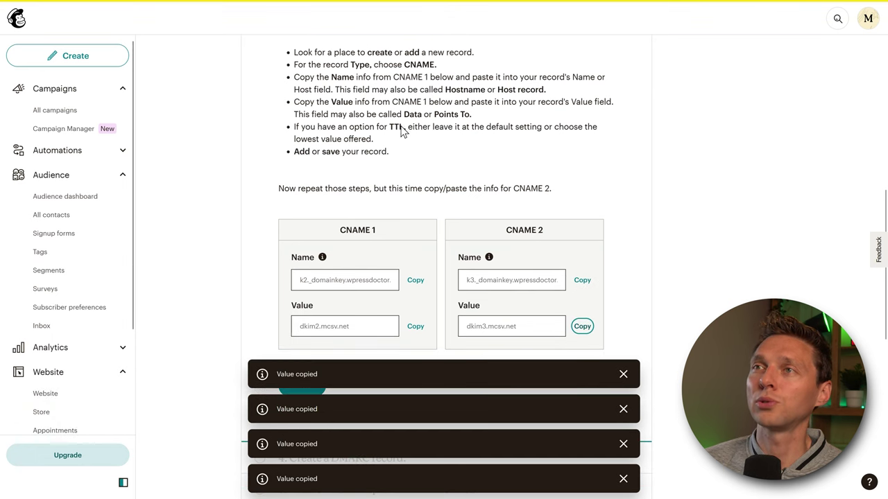
{"action": "left_click", "coordinate": [378, 10]}
{"action": "left_click", "coordinate": [505, 313]}
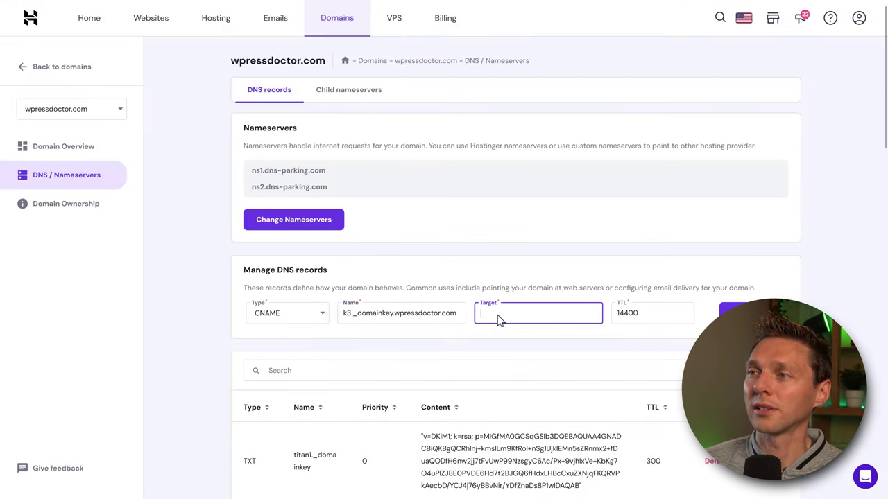
{"action": "right_click", "coordinate": [498, 316]}
{"action": "left_click", "coordinate": [527, 393]}
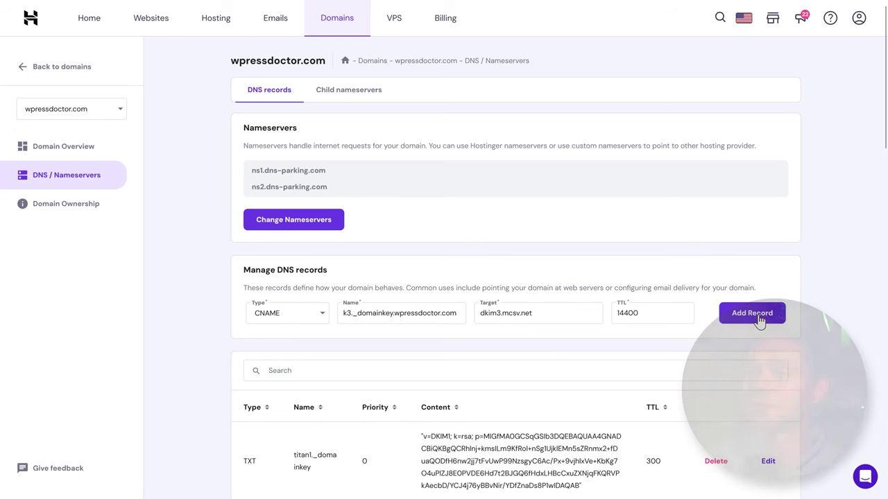
{"action": "left_click", "coordinate": [759, 318]}
{"action": "left_click", "coordinate": [319, 10]}
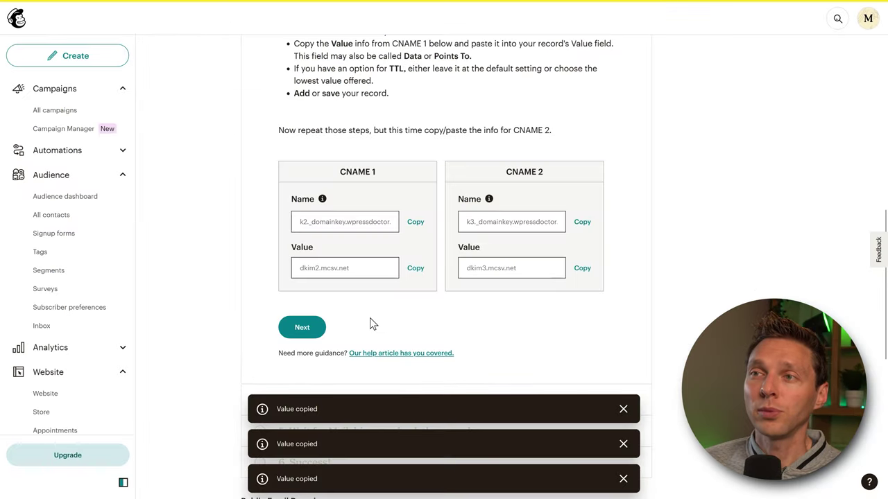
{"action": "left_click", "coordinate": [303, 328]}
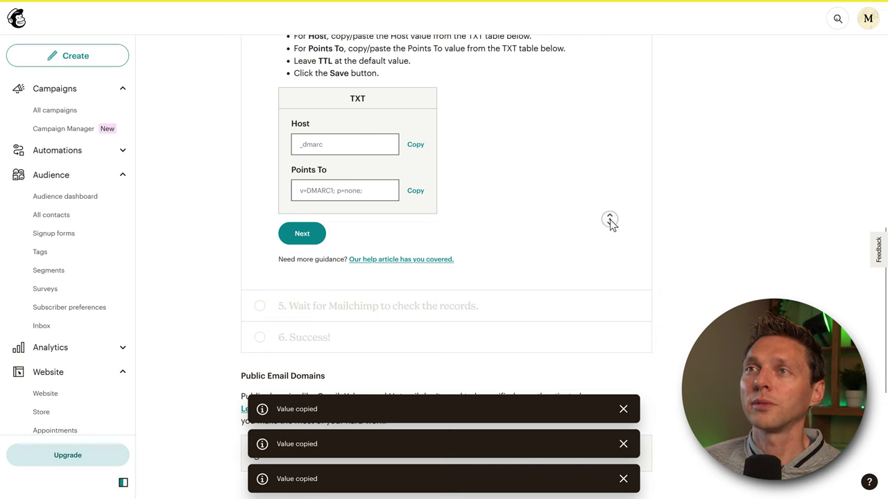
- Start a new TXT record in Hostinger named _dmarc, copied from Mailchimp
{"action": "scroll", "coordinate": [610, 220], "scroll_direction": "up", "scroll_amount": 3}
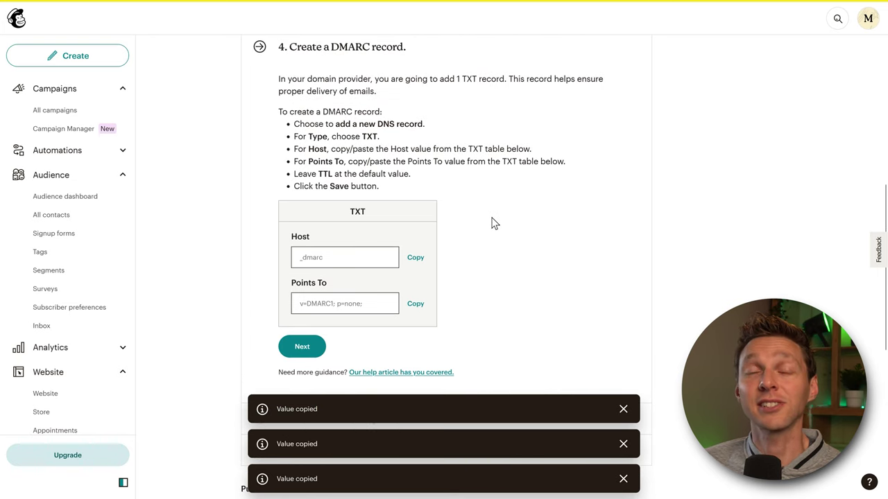
{"action": "left_click", "coordinate": [415, 257]}
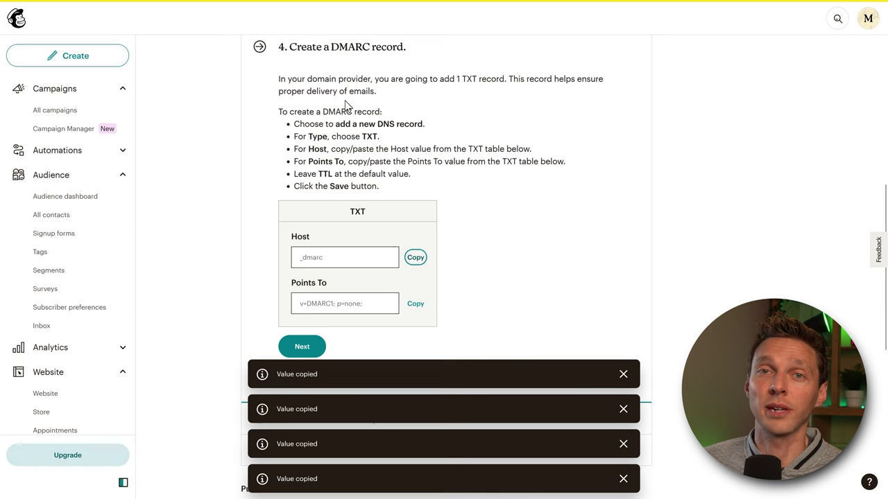
{"action": "left_click", "coordinate": [426, 9]}
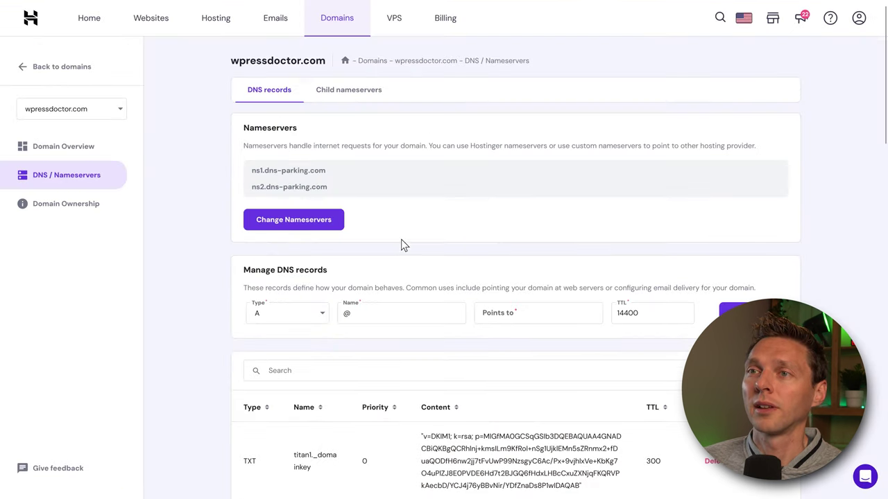
{"action": "left_click", "coordinate": [313, 318]}
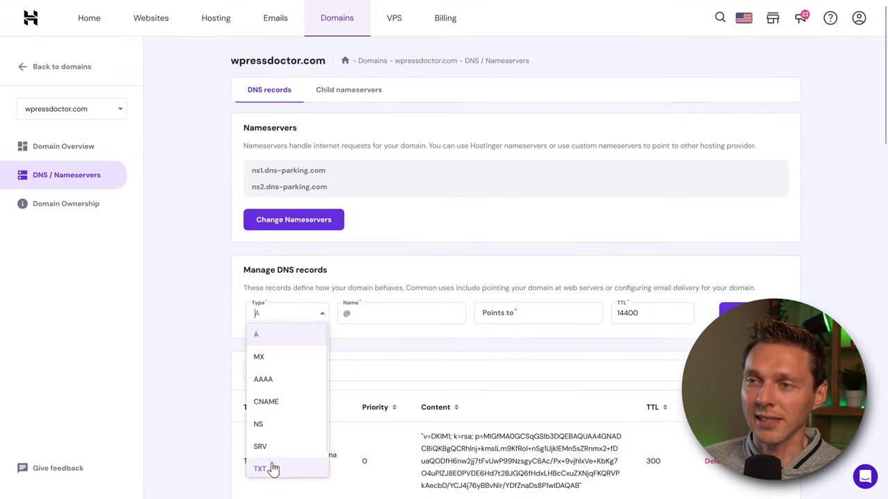
{"action": "left_click", "coordinate": [273, 470]}
{"action": "double_click", "coordinate": [347, 315]}
{"action": "right_click", "coordinate": [347, 316]}
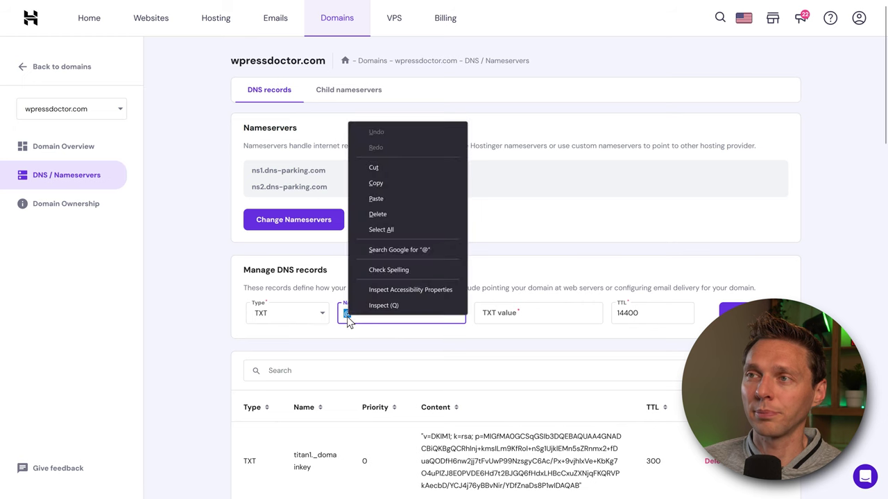
{"action": "left_click", "coordinate": [380, 209]}
{"action": "left_click", "coordinate": [425, 266]}
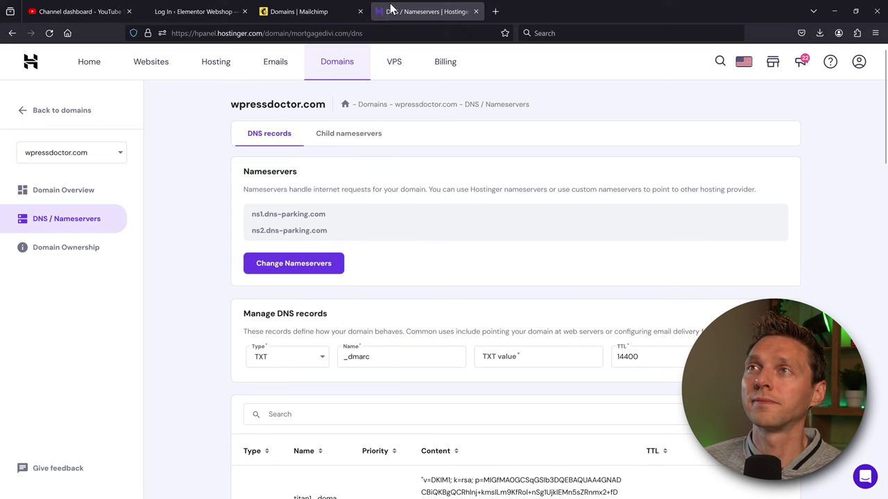
- Give it the value v=DMARC1; p=none;, add the record, and confirm Mailchimp's DMARC step
{"action": "left_click", "coordinate": [341, 10]}
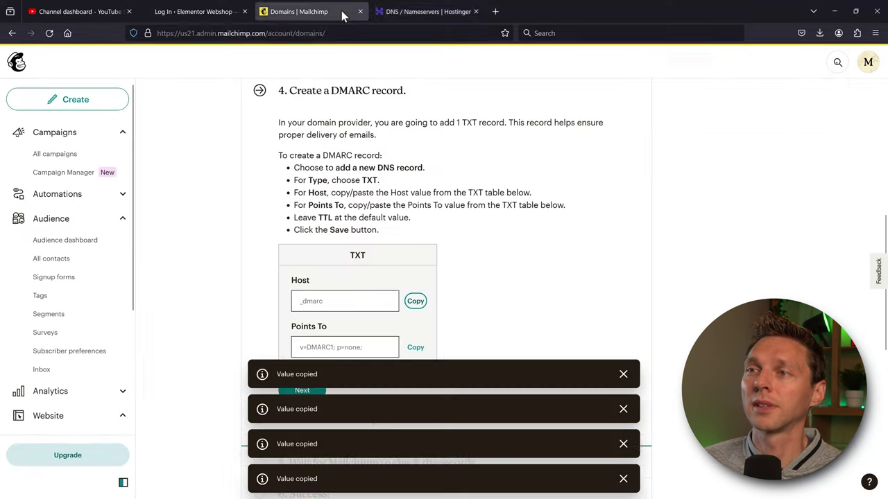
{"action": "left_click", "coordinate": [416, 304]}
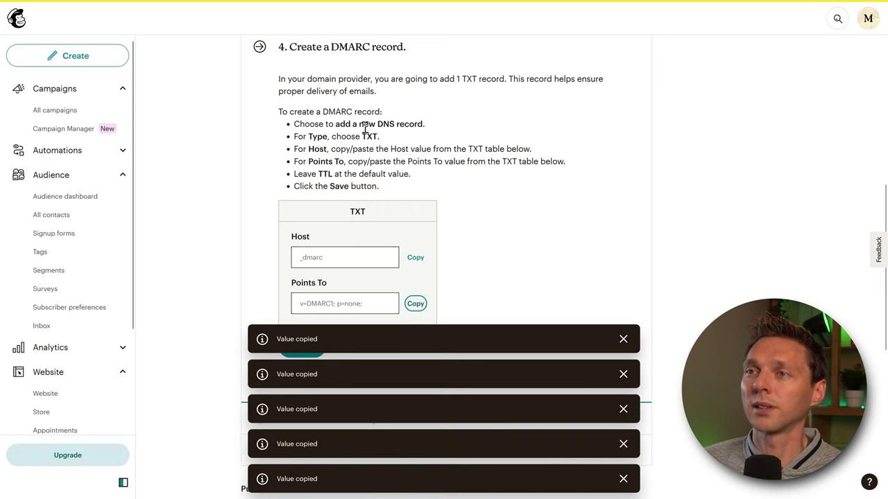
{"action": "left_click", "coordinate": [541, 10]}
{"action": "right_click", "coordinate": [504, 314]}
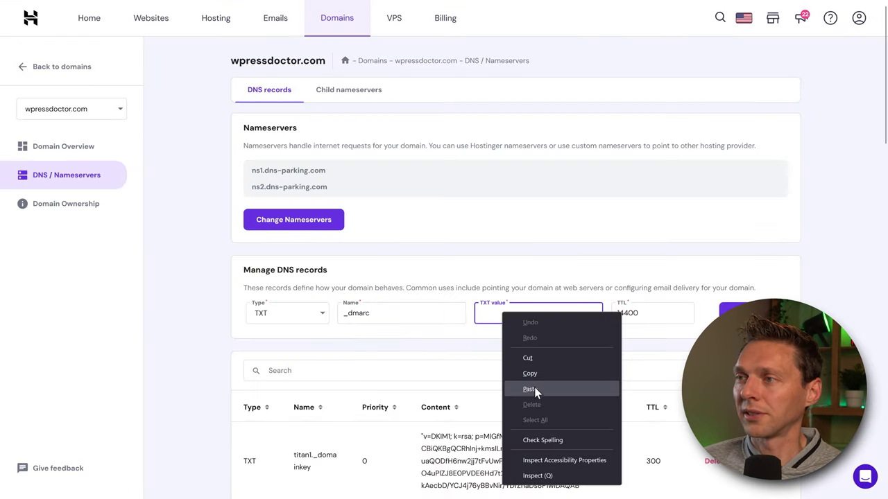
{"action": "left_click", "coordinate": [529, 390]}
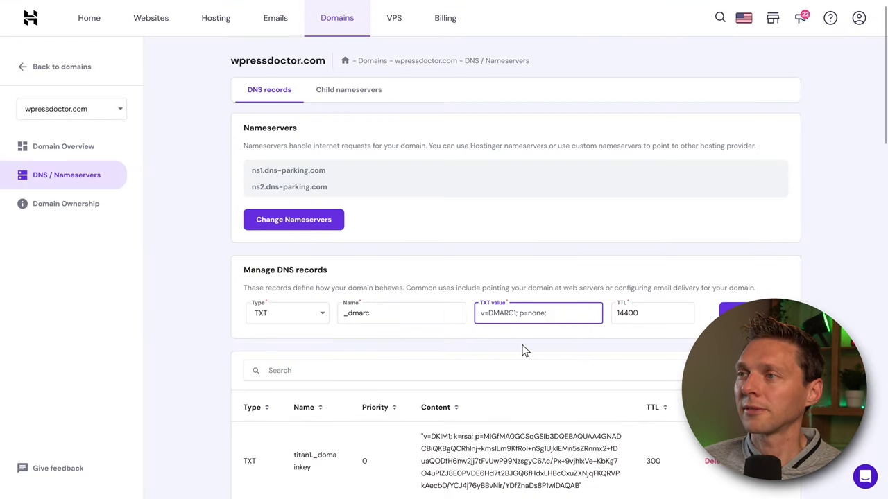
{"action": "left_click", "coordinate": [753, 321]}
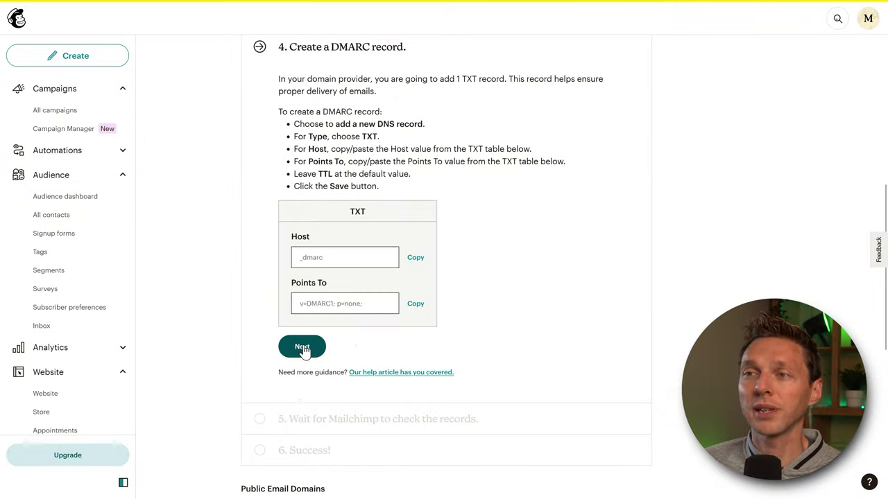
{"action": "left_click", "coordinate": [297, 349]}
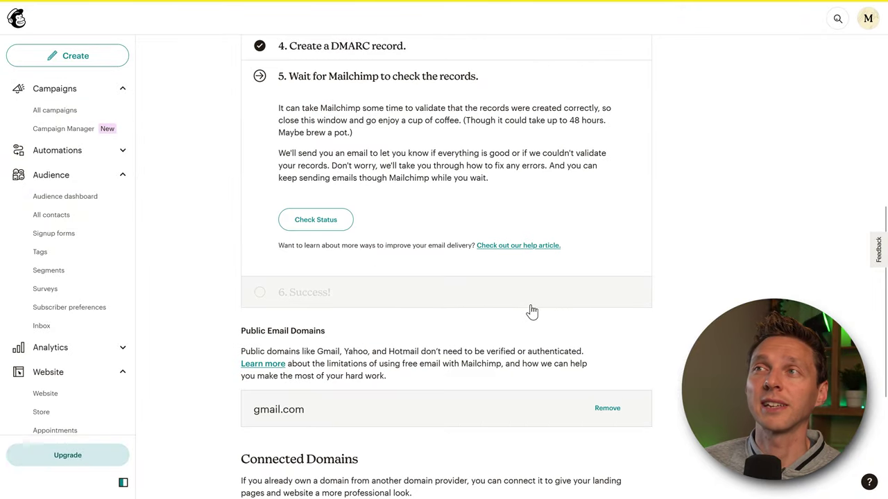
- Check the DNS status until wpressdoctor.com shows as authenticated, then go to All campaigns
{"action": "left_click", "coordinate": [326, 225]}
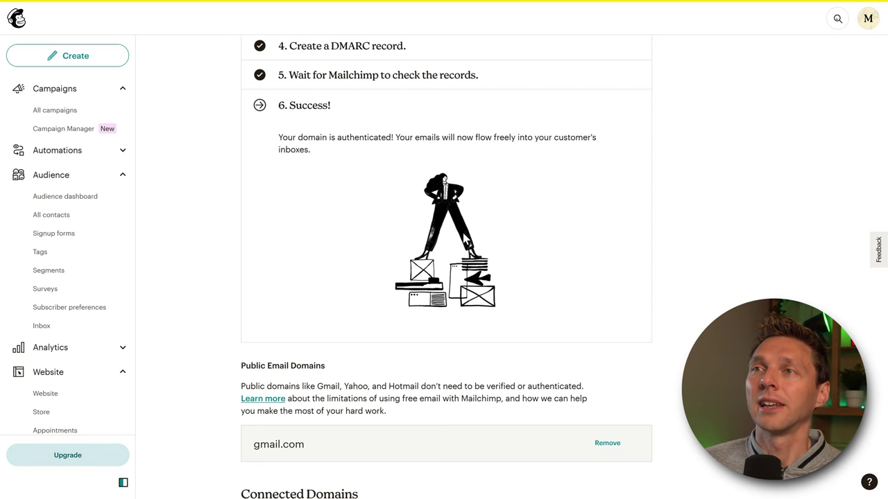
{"action": "left_click", "coordinate": [55, 110]}
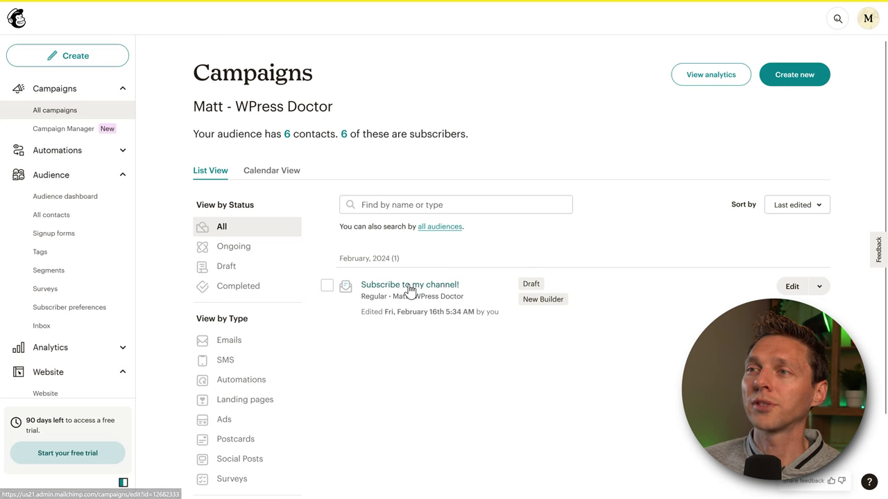
- Change the 'Subscribe to my channel!' From email to the new wpressdoctor.com address and save
{"action": "left_click", "coordinate": [793, 285]}
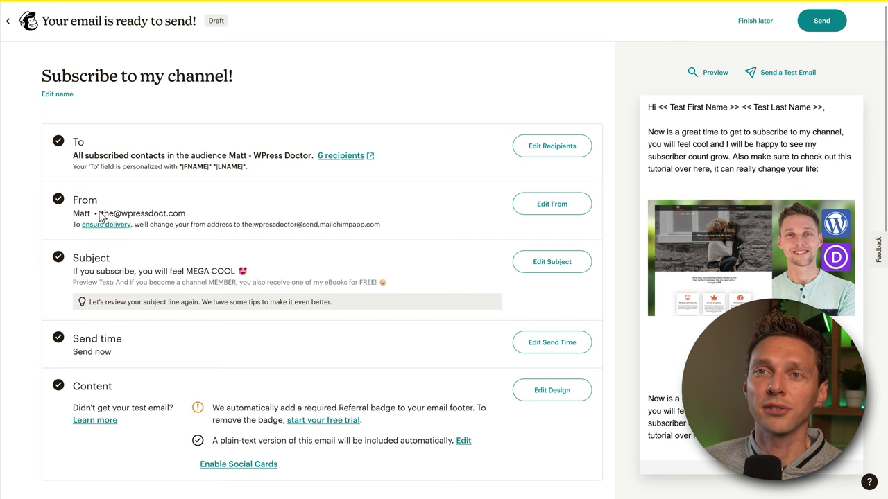
{"action": "left_click_drag", "start_coordinate": [243, 224], "coordinate": [380, 224]}
{"action": "left_click", "coordinate": [370, 227]}
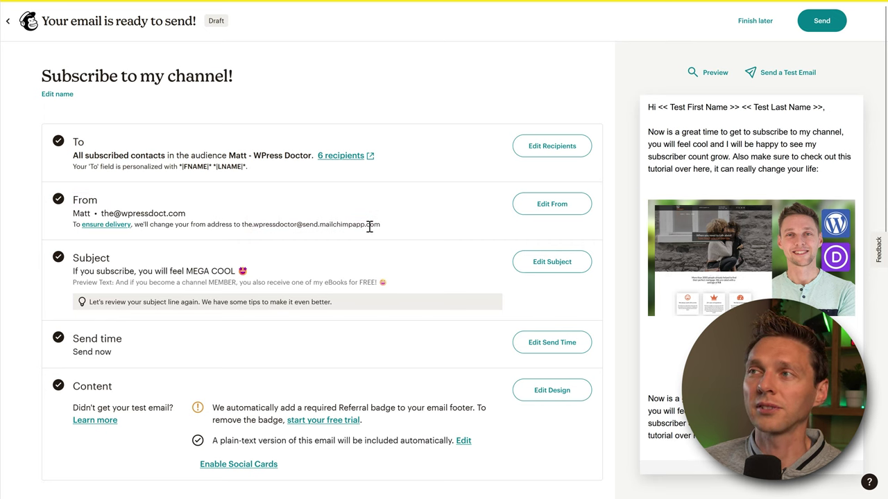
{"action": "left_click", "coordinate": [561, 205]}
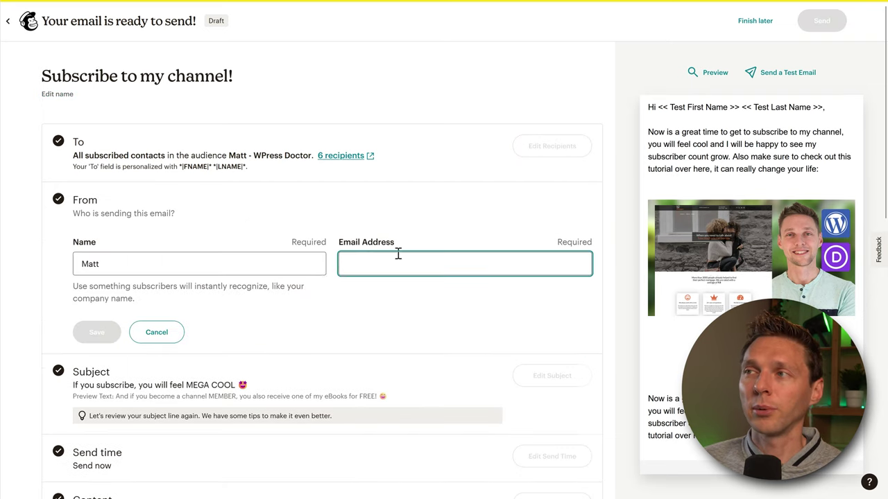
{"action": "left_click", "coordinate": [366, 267]}
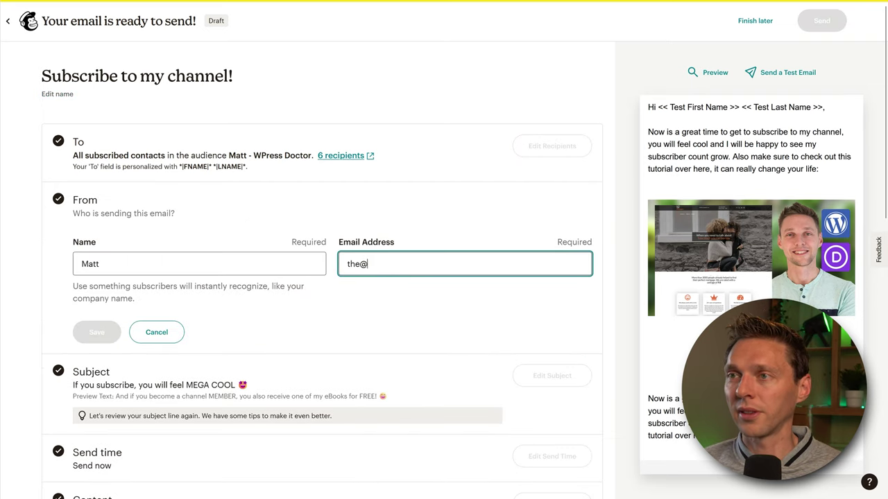
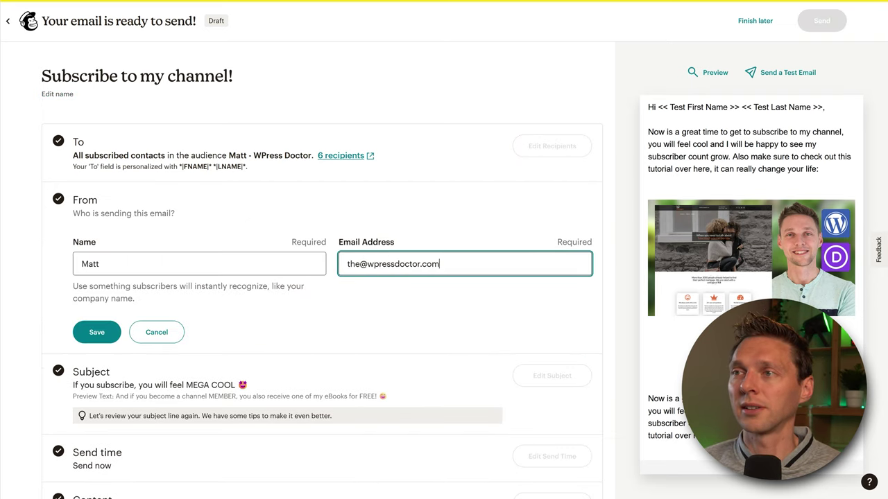
{"action": "left_click", "coordinate": [97, 332]}
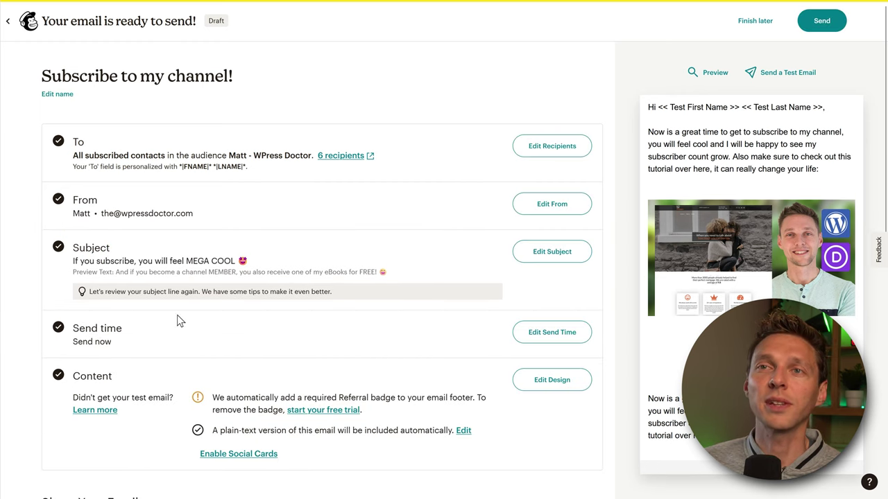
{"action": "left_click_drag", "start_coordinate": [101, 215], "coordinate": [130, 216]}
- Browse the sample-data Email analytics dashboard, then go to the Analytics Reports page
{"action": "left_click", "coordinate": [130, 216]}
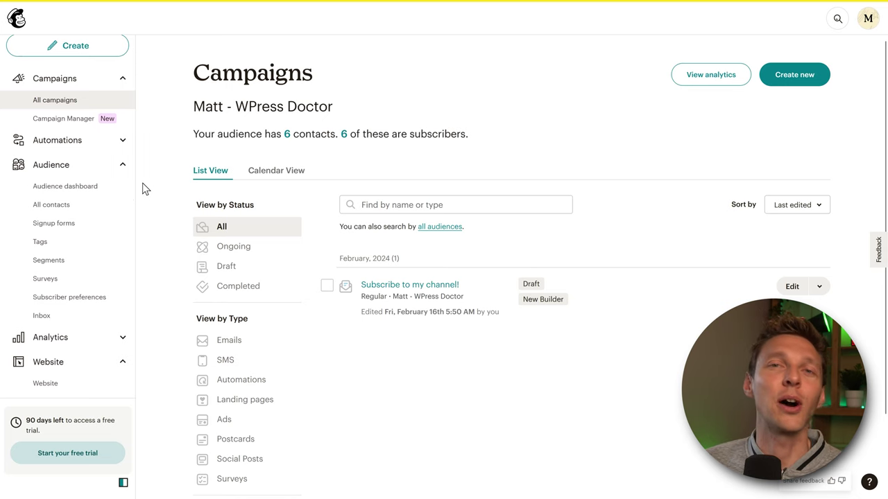
{"action": "left_click", "coordinate": [59, 340]}
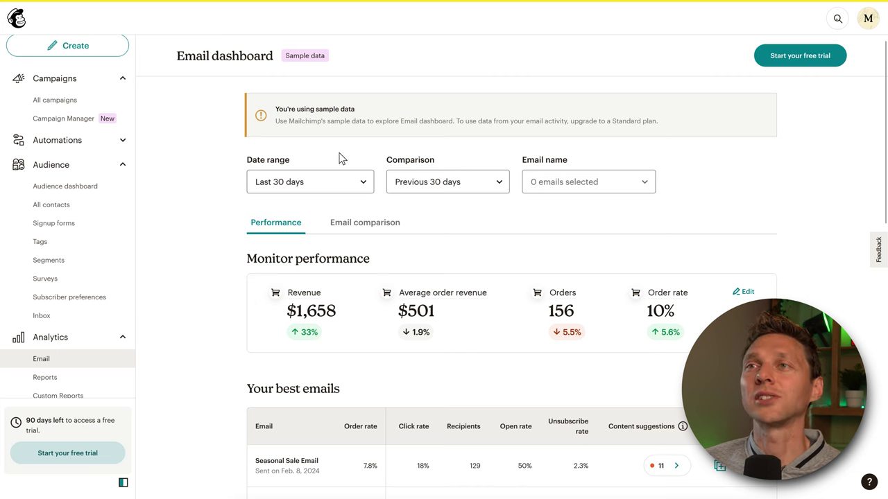
{"action": "middle_click", "coordinate": [792, 169]}
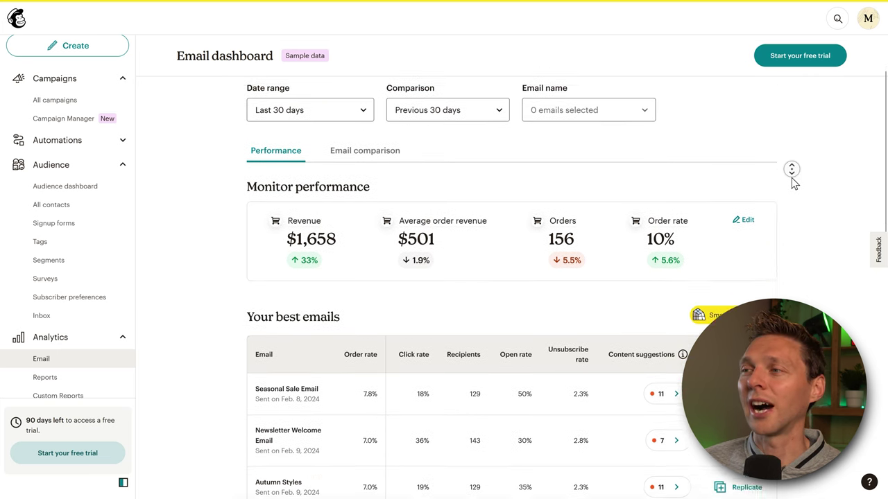
{"action": "middle_click", "coordinate": [792, 178]}
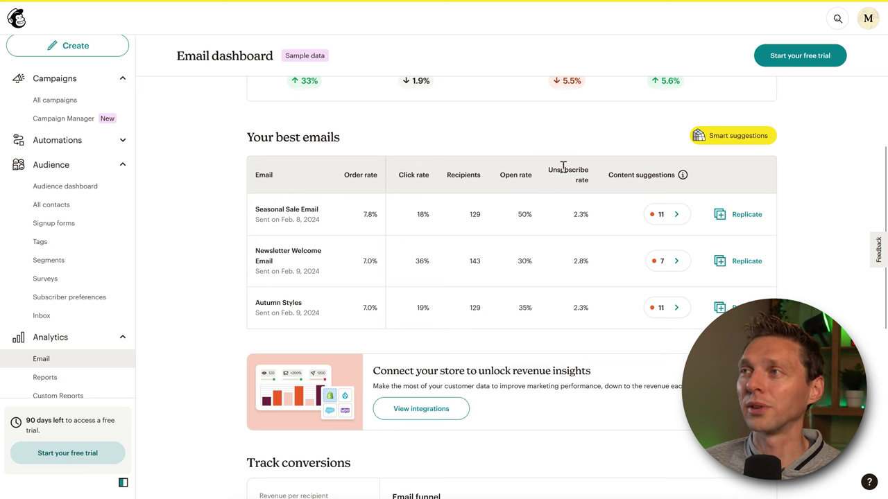
{"action": "middle_click", "coordinate": [831, 188]}
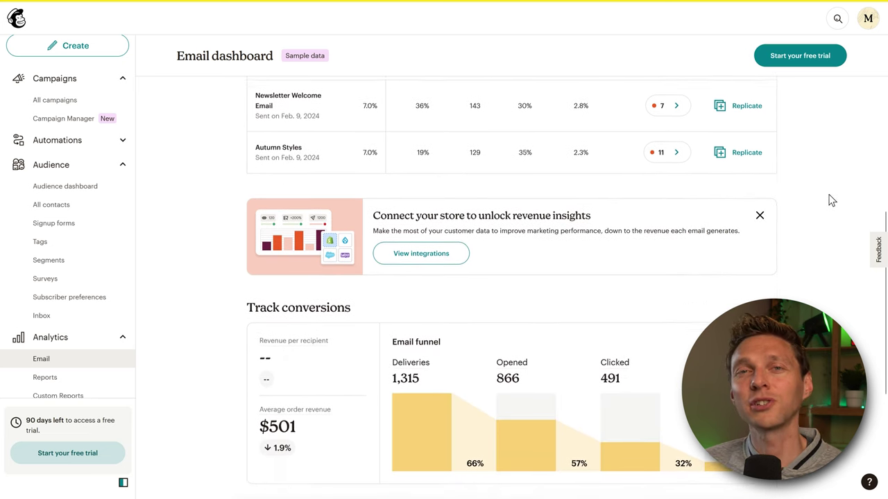
{"action": "left_click", "coordinate": [50, 378]}
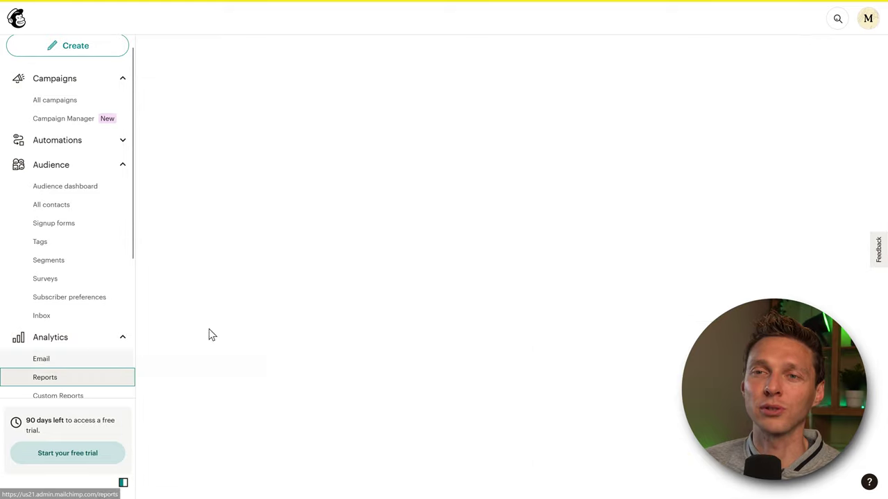